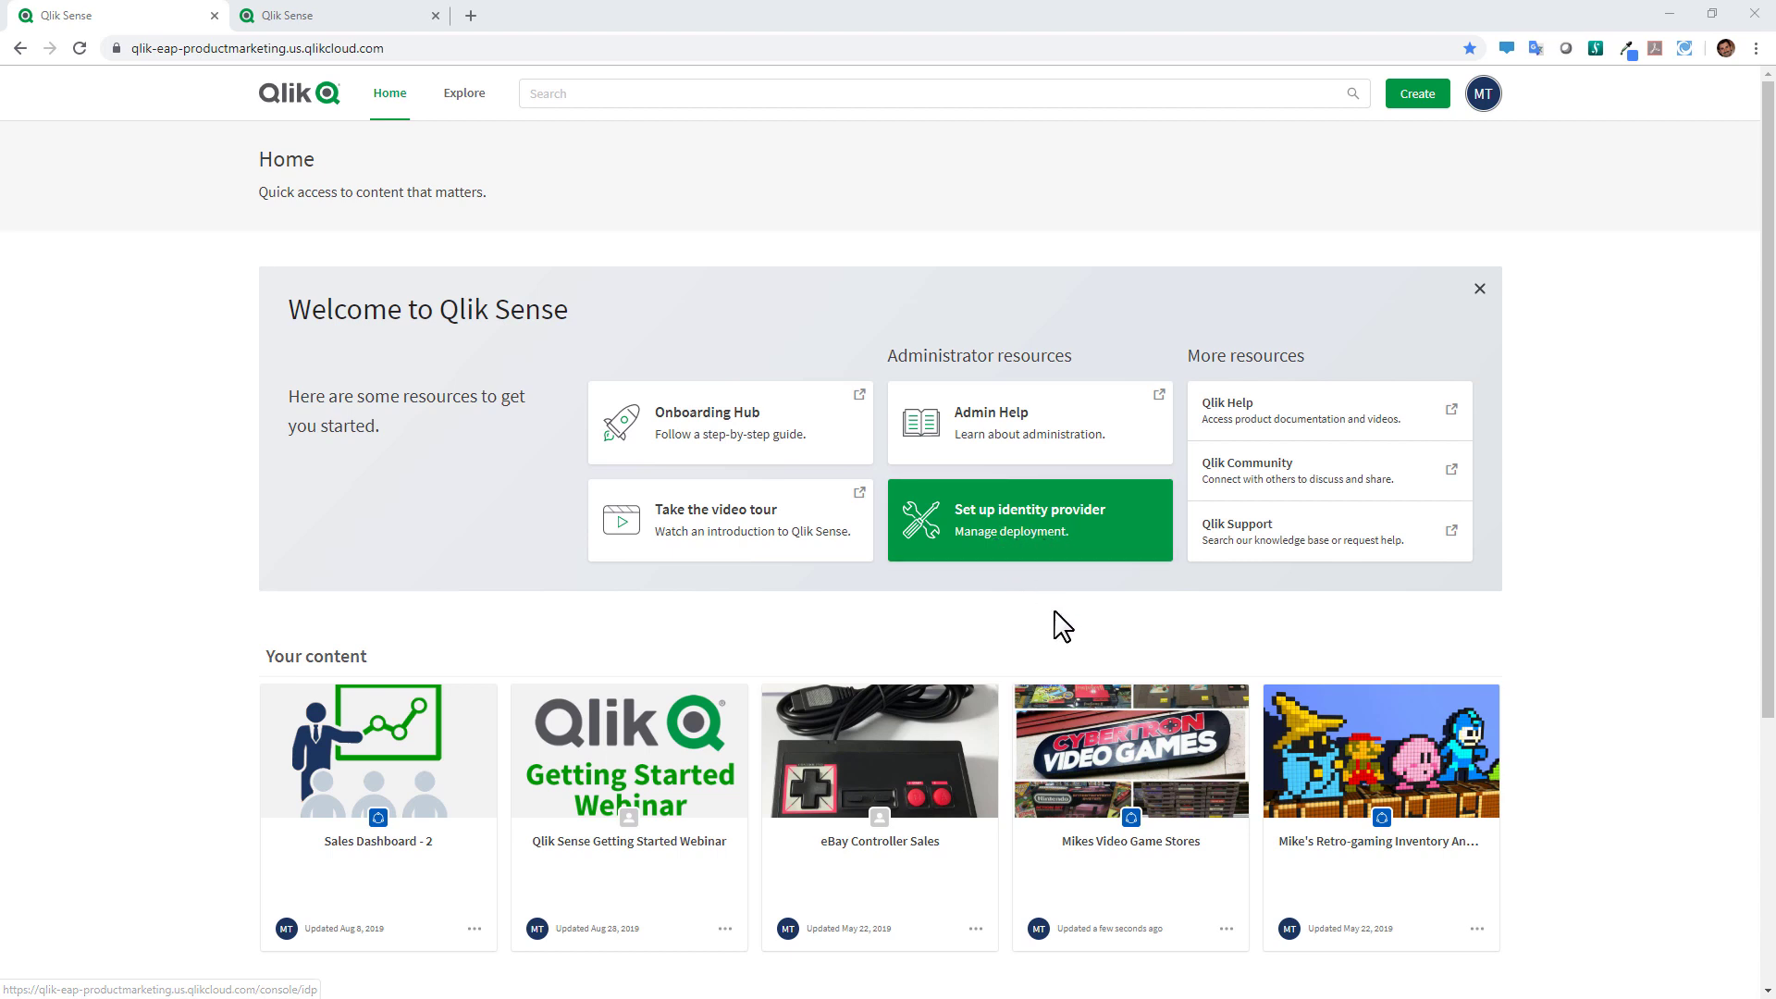
- Dismiss the welcome message on both open Qlik Sense home pages, viewing the profile options of the trial tenant in between
left_click(367, 16)
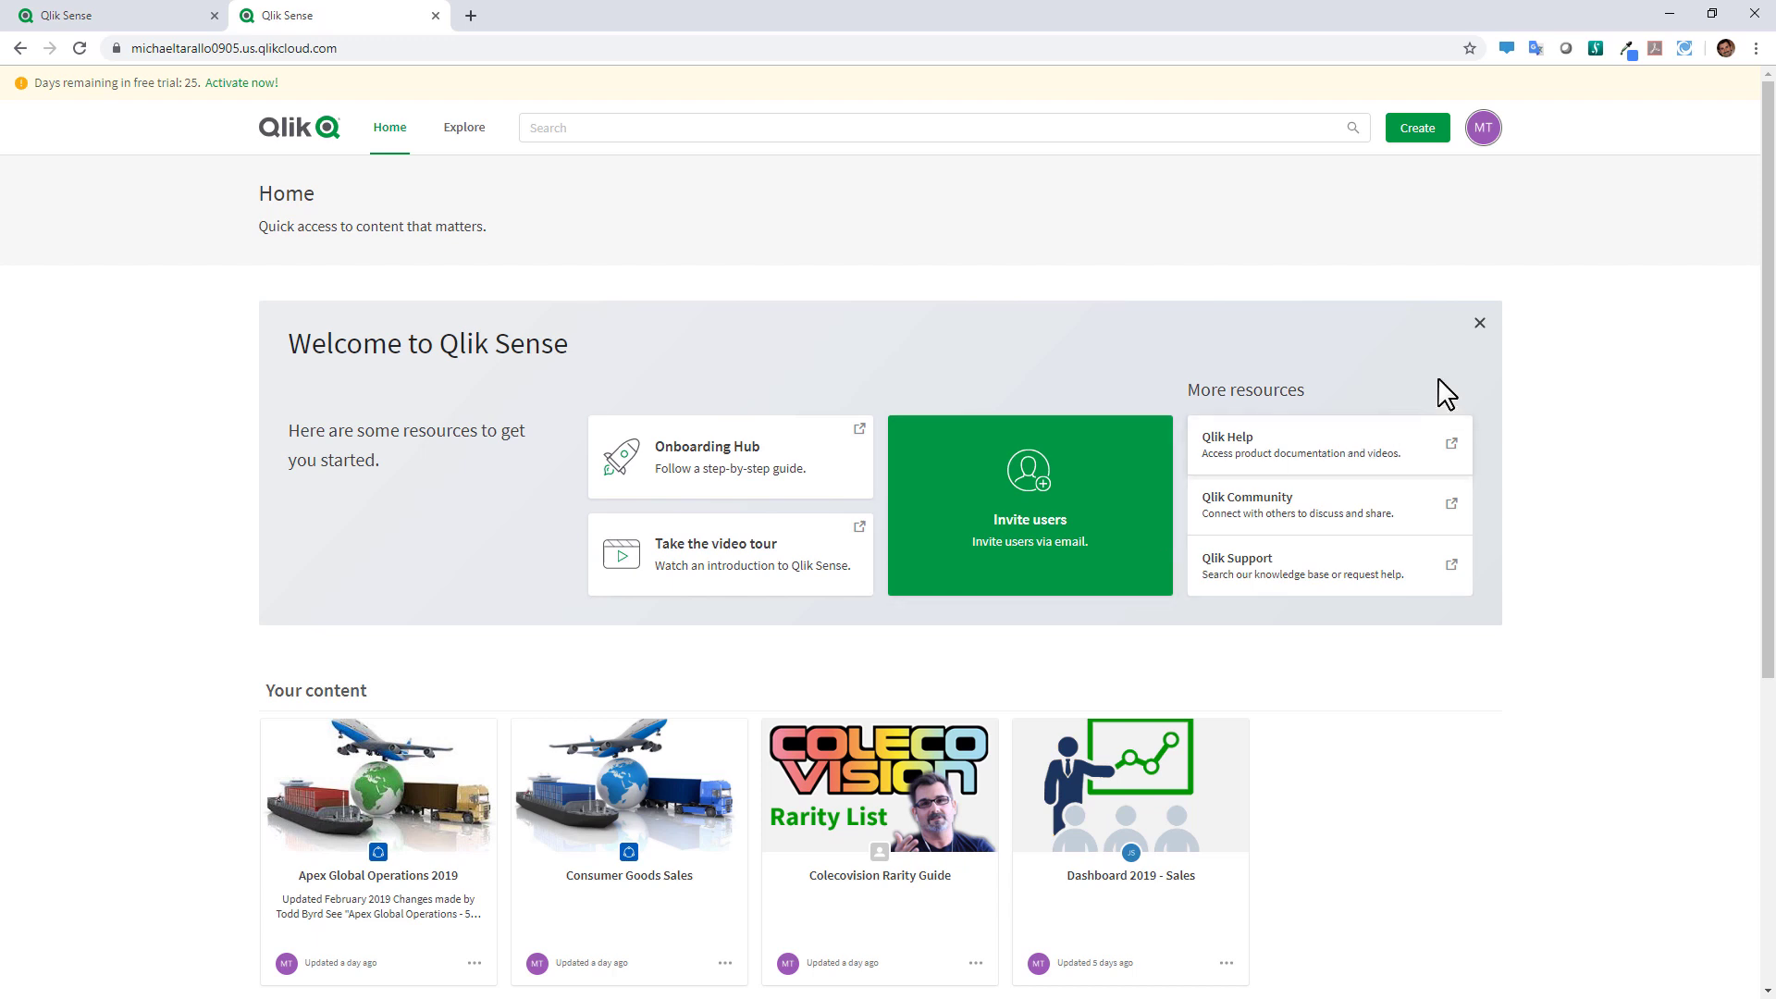
left_click(1479, 324)
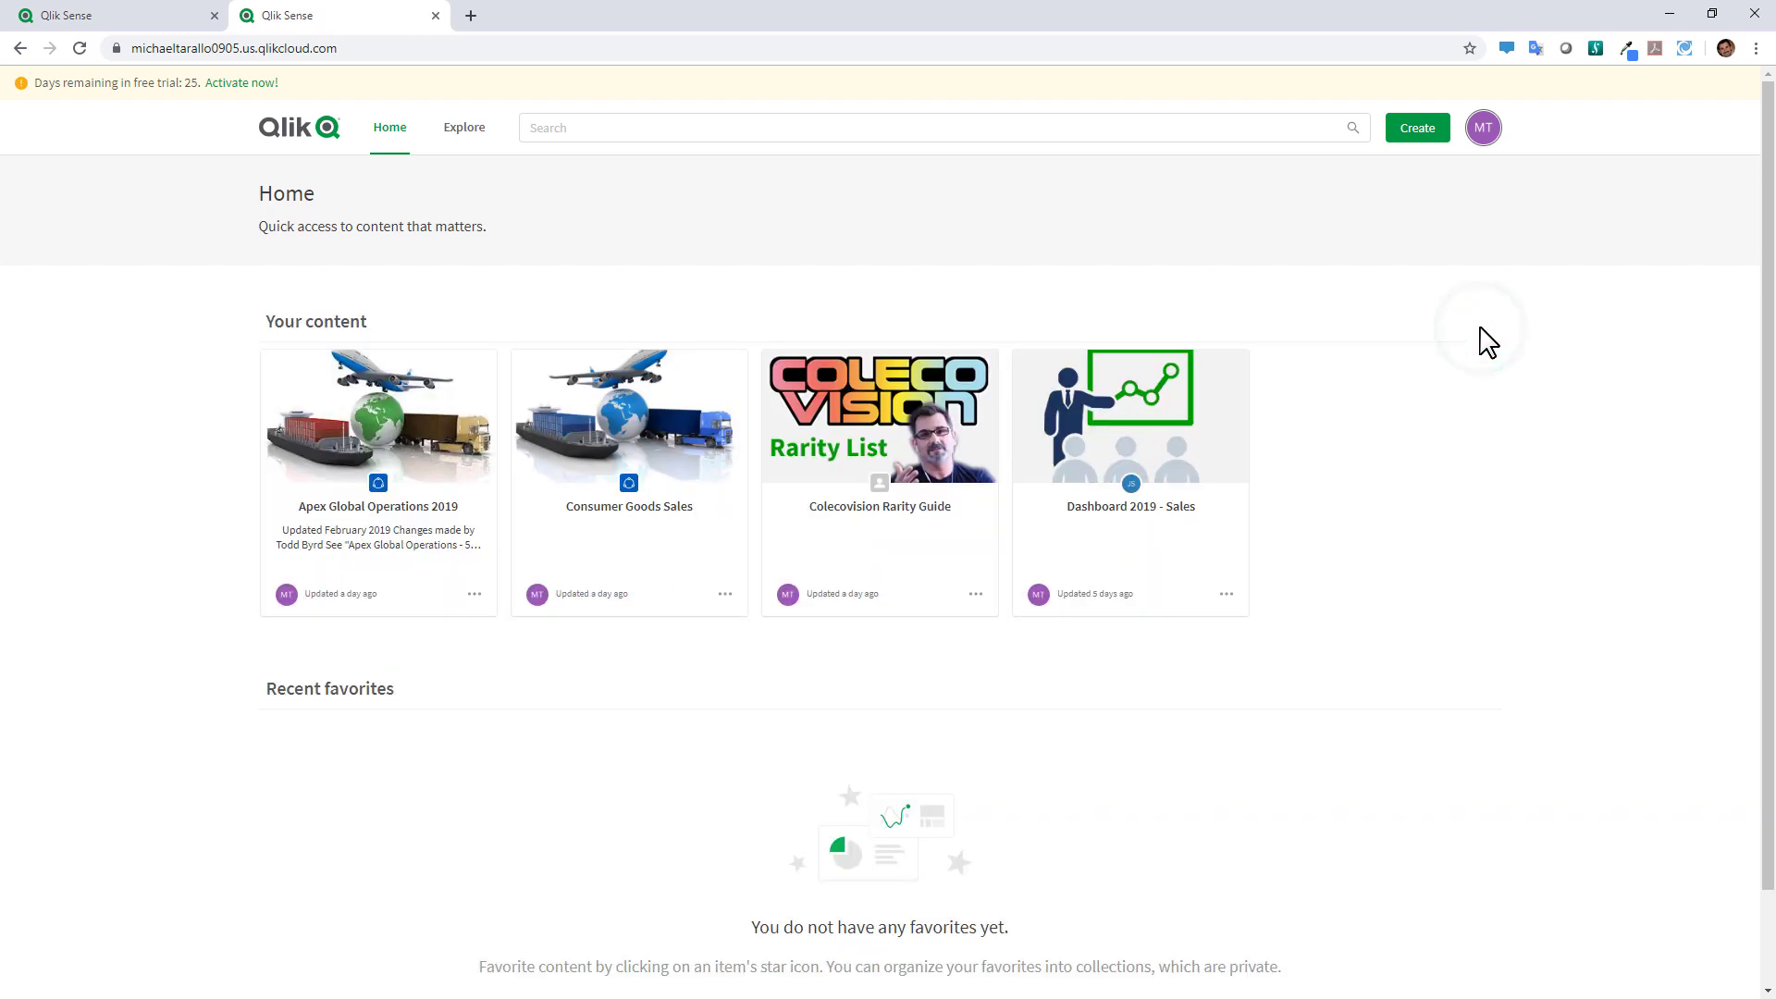
left_click(1483, 129)
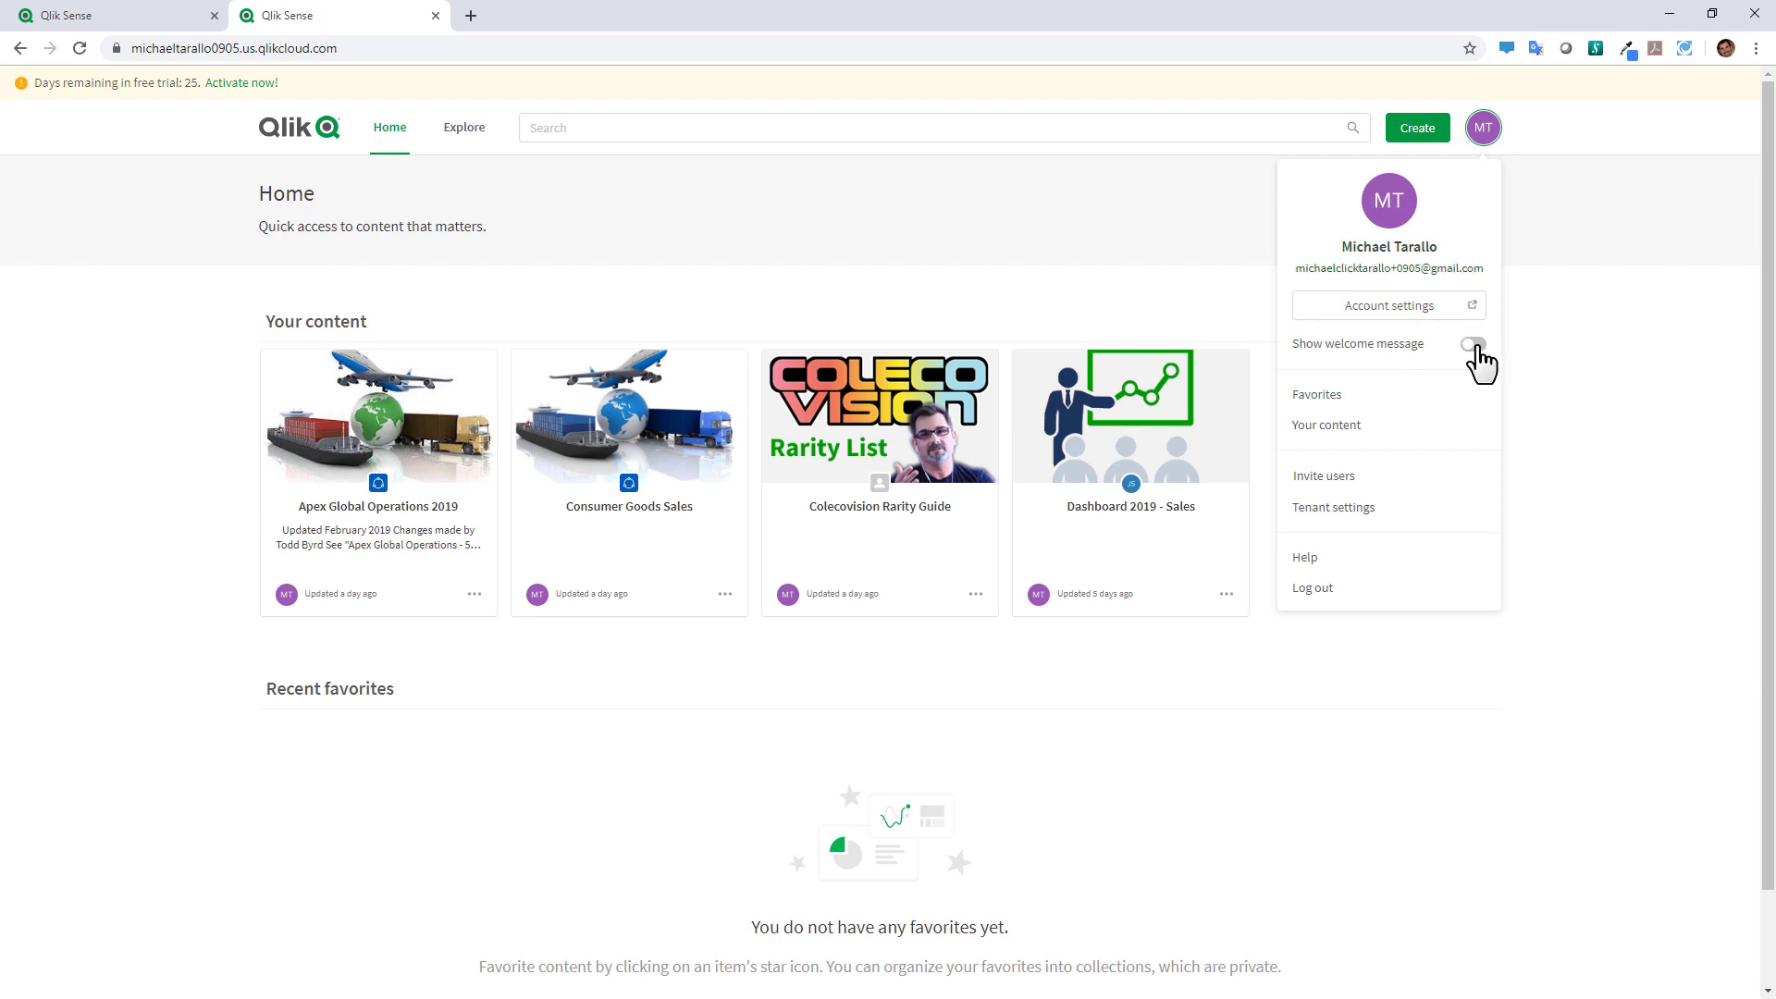
left_click(128, 21)
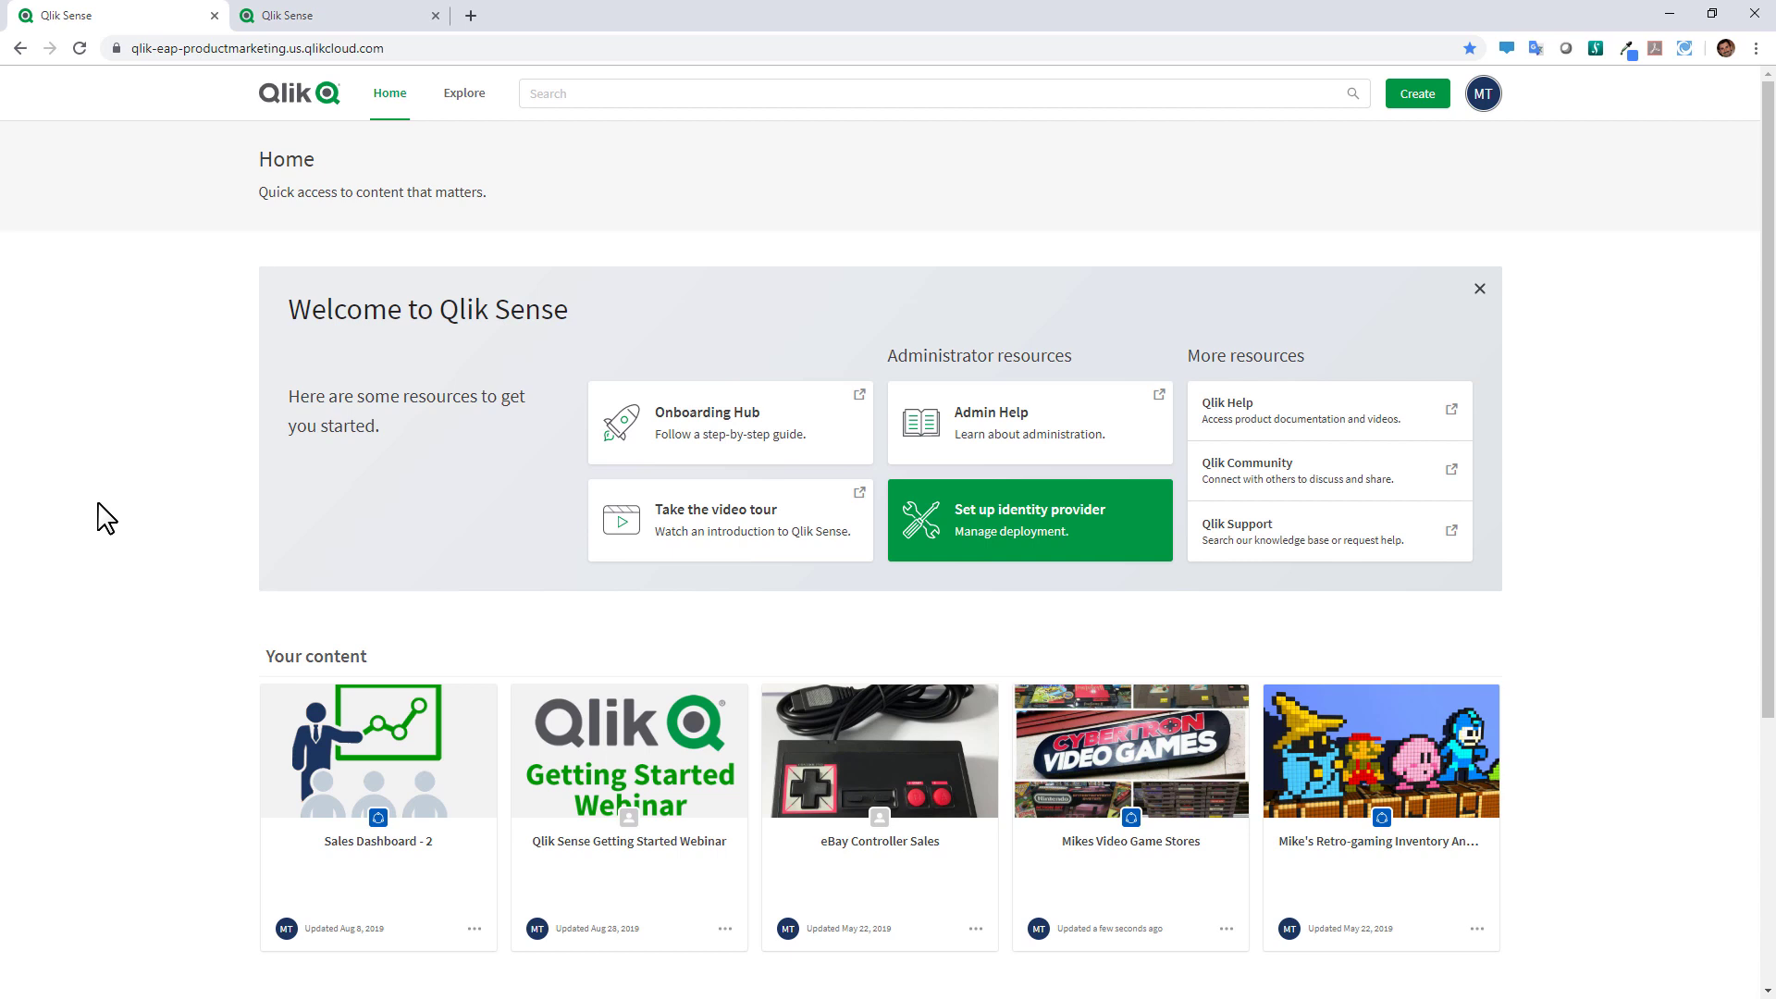
left_click(1479, 289)
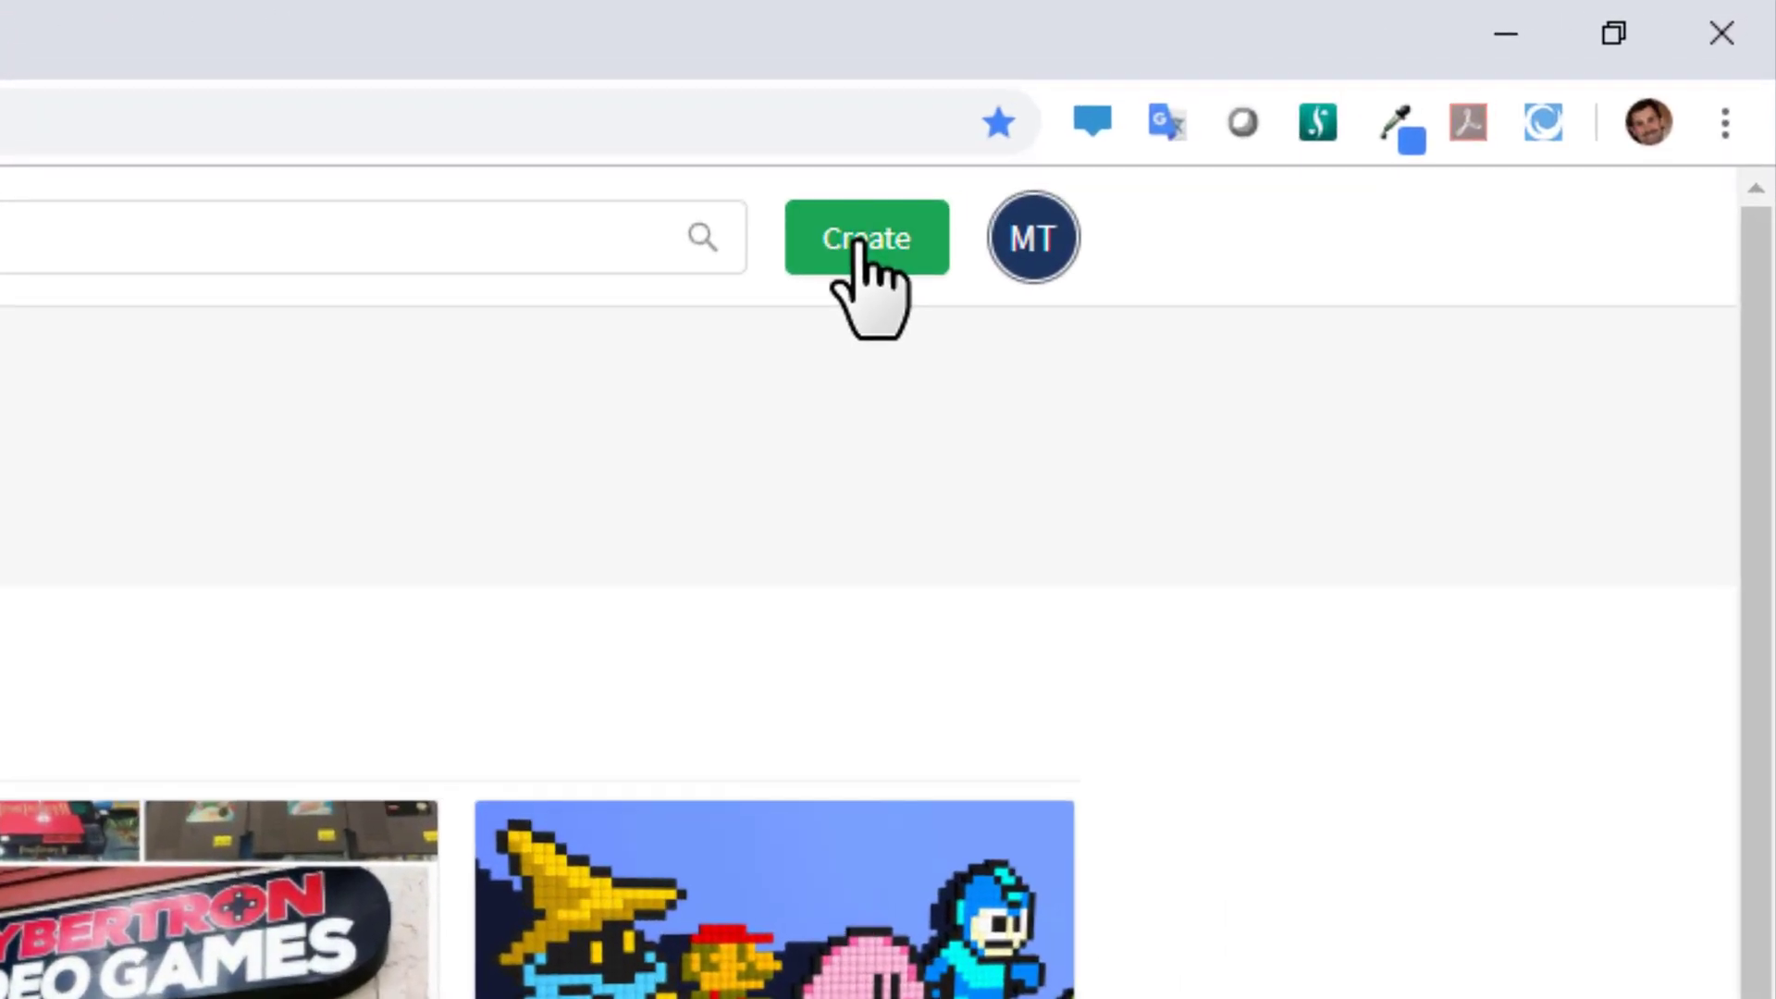
left_click(859, 243)
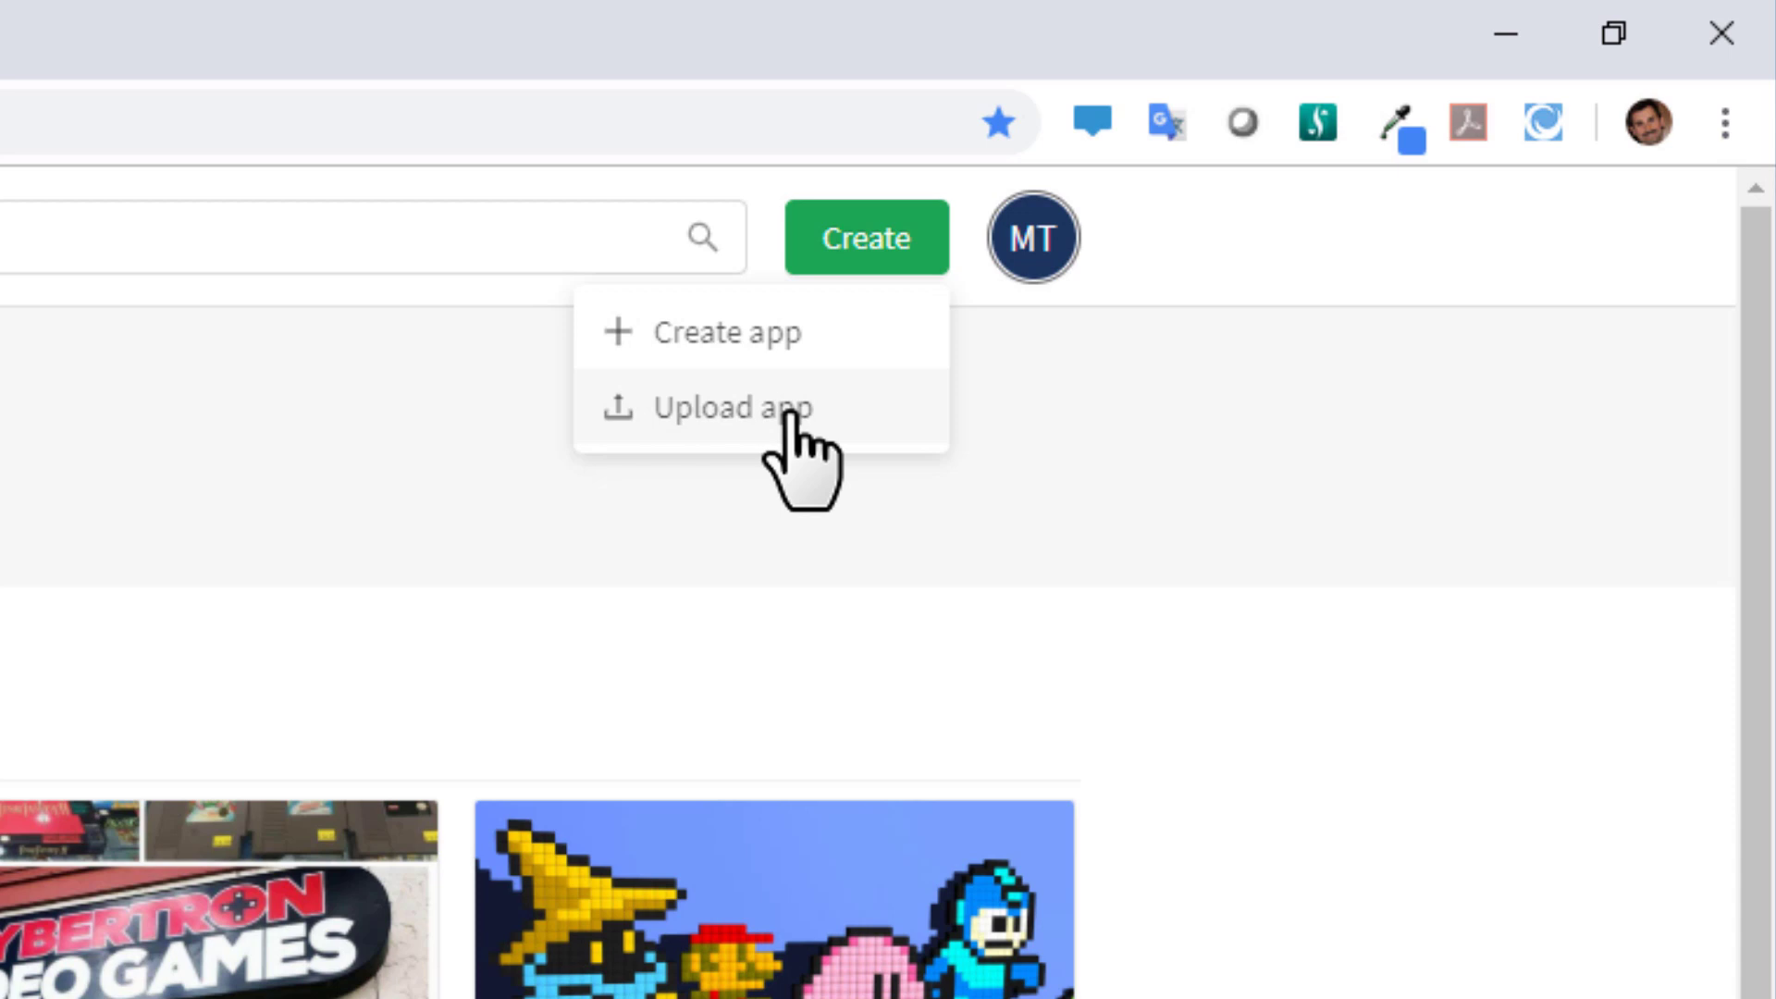
left_click(788, 412)
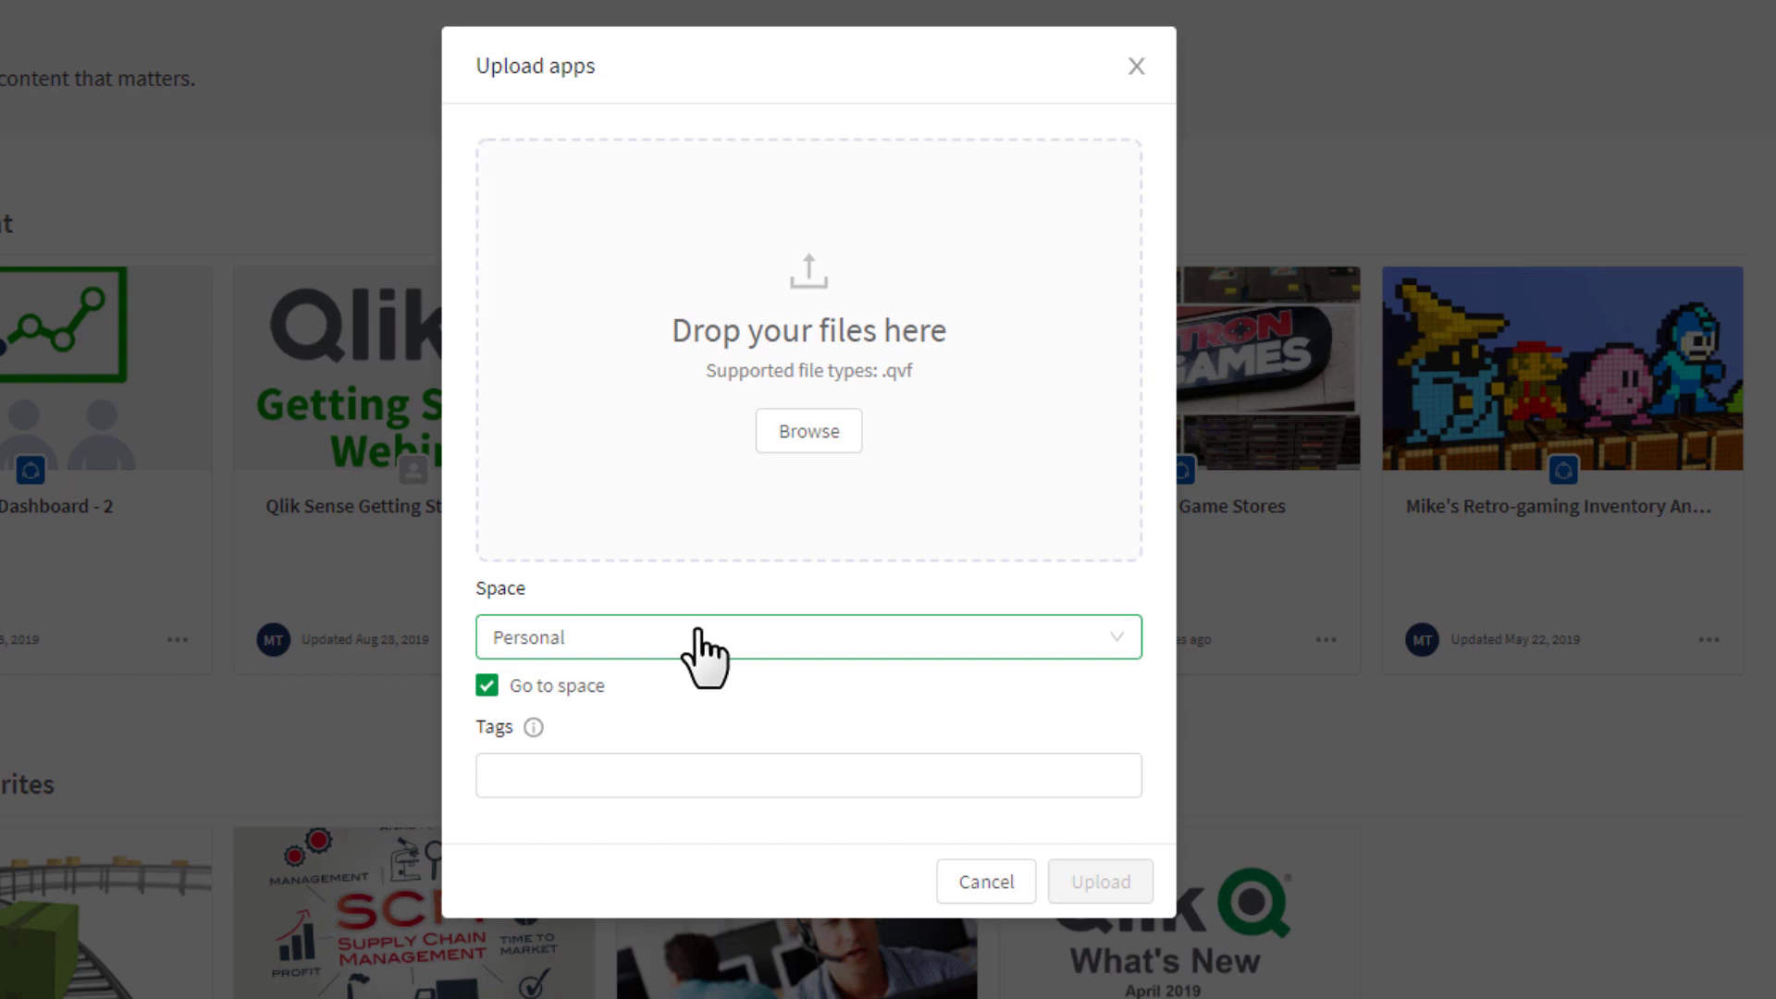
left_click(980, 890)
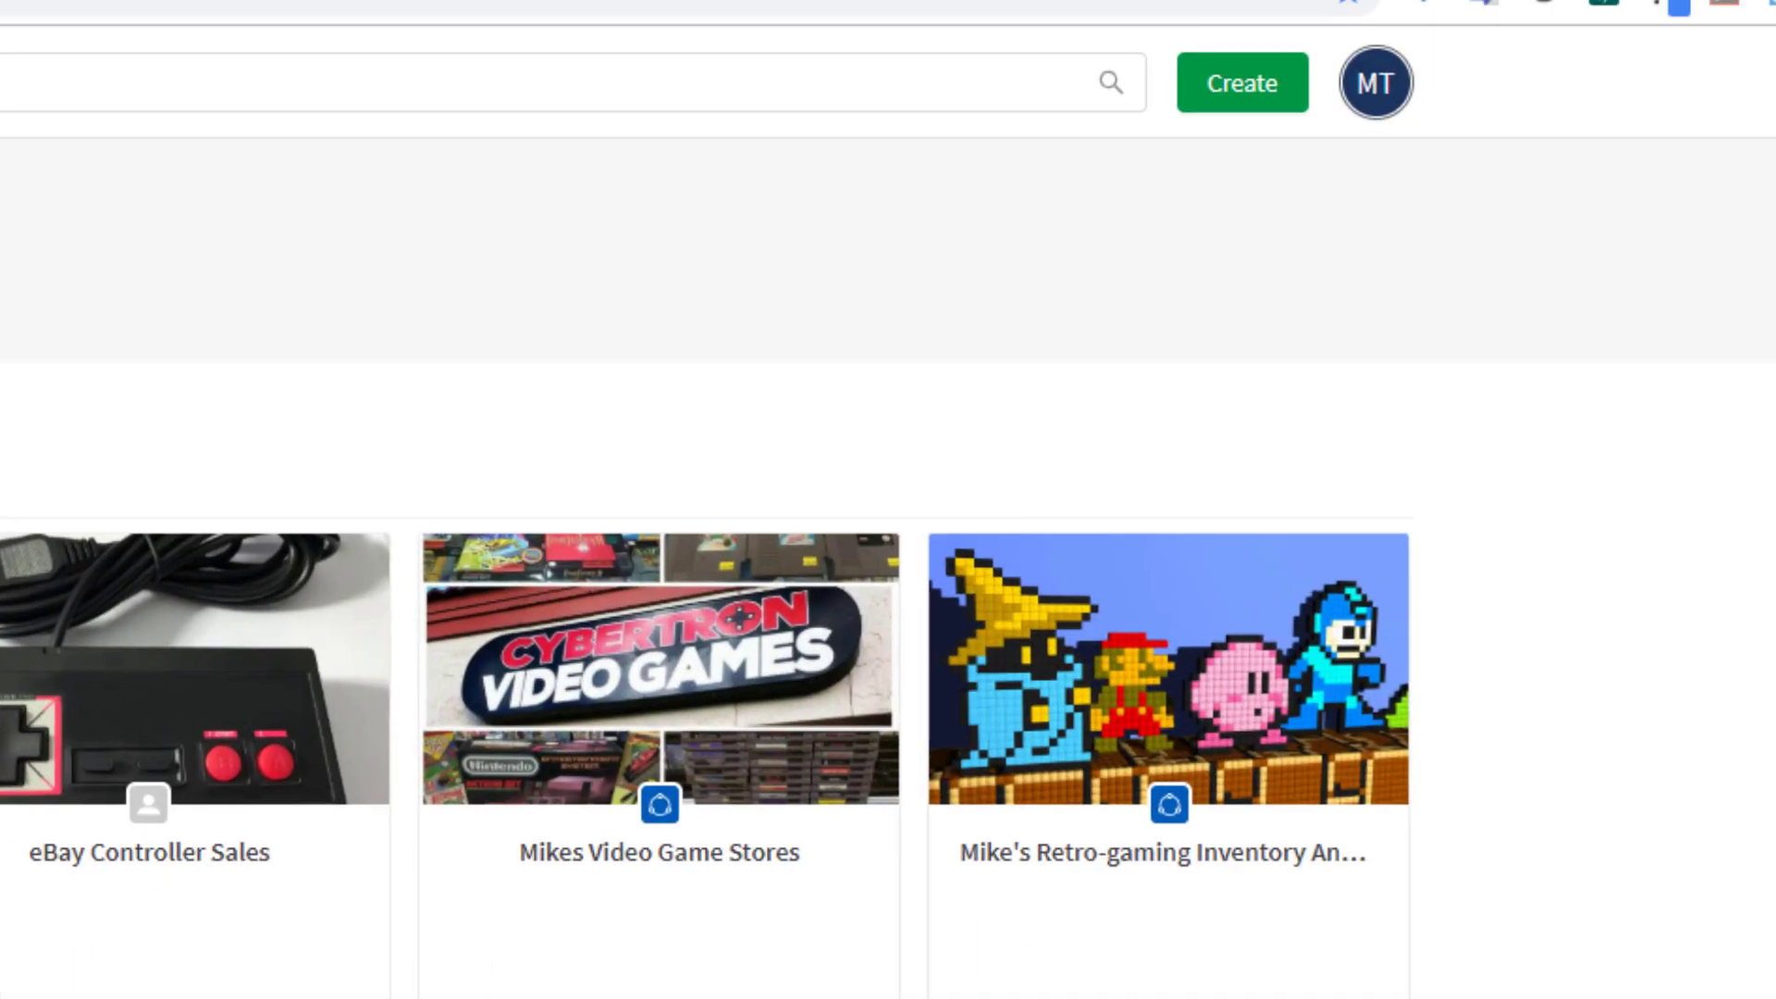
- Create a new app named "Sales Dashboard - 2019" in the Personal space with Go to space enabled
left_click(1271, 57)
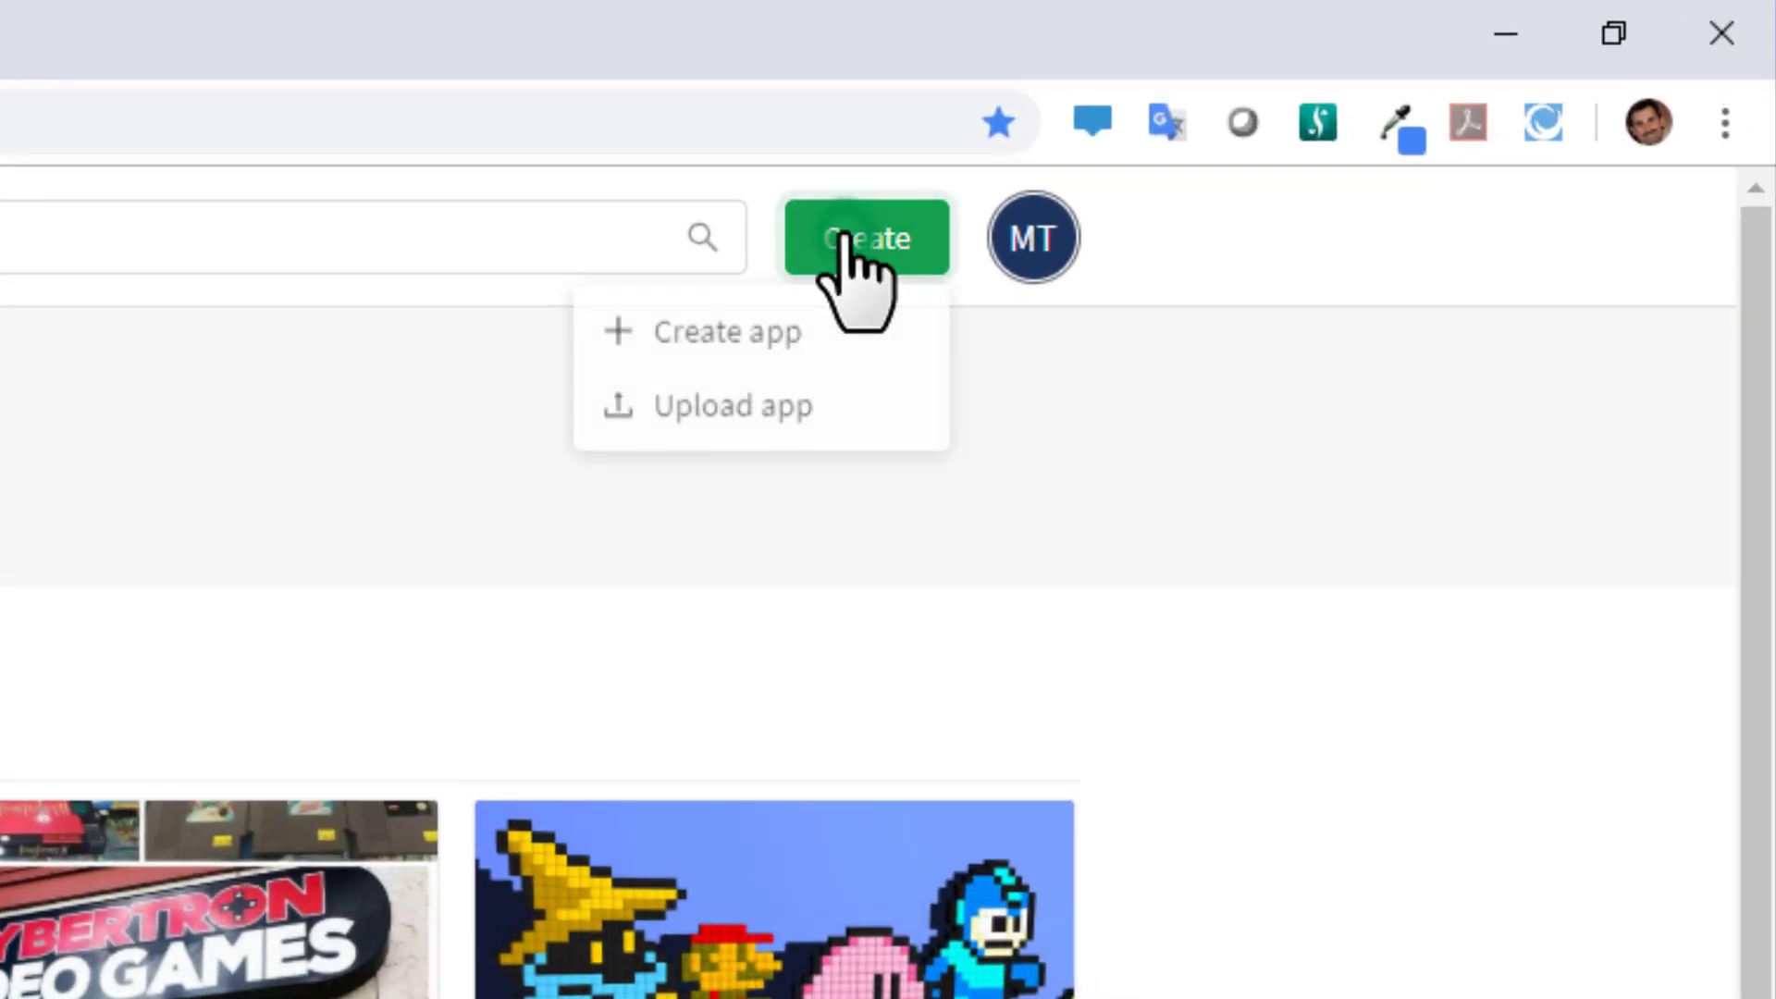
left_click(791, 337)
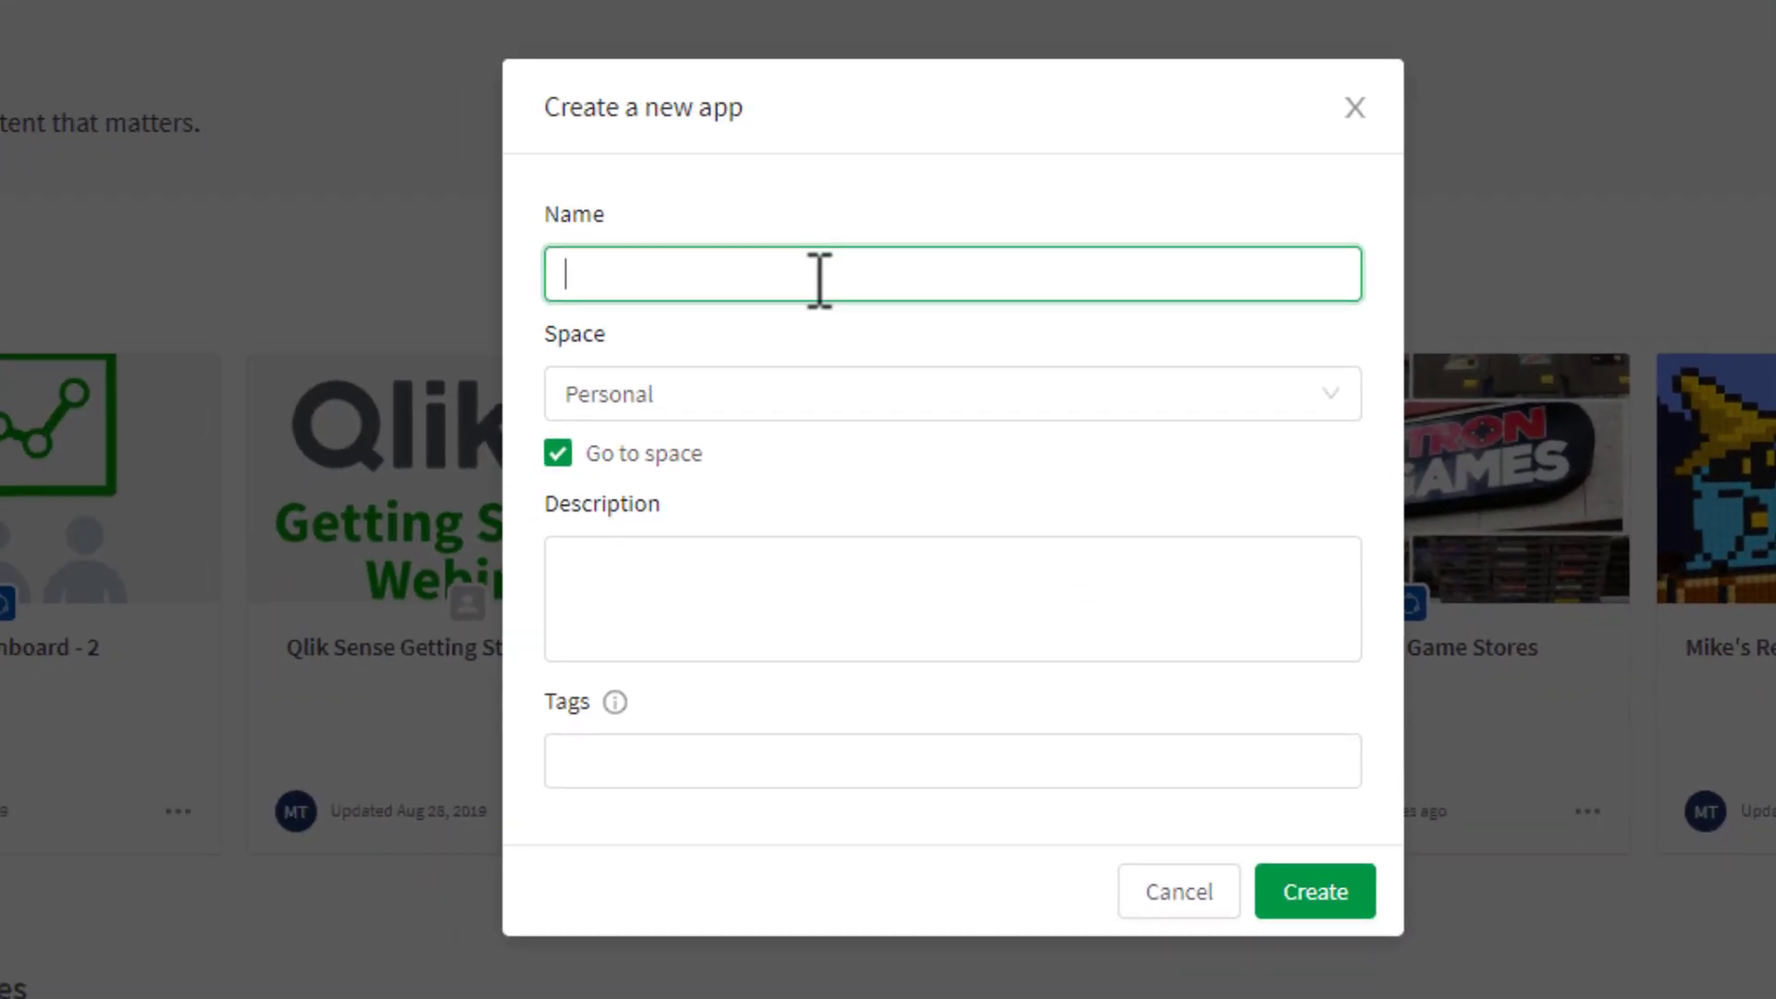
left_click(815, 277)
type("Sal")
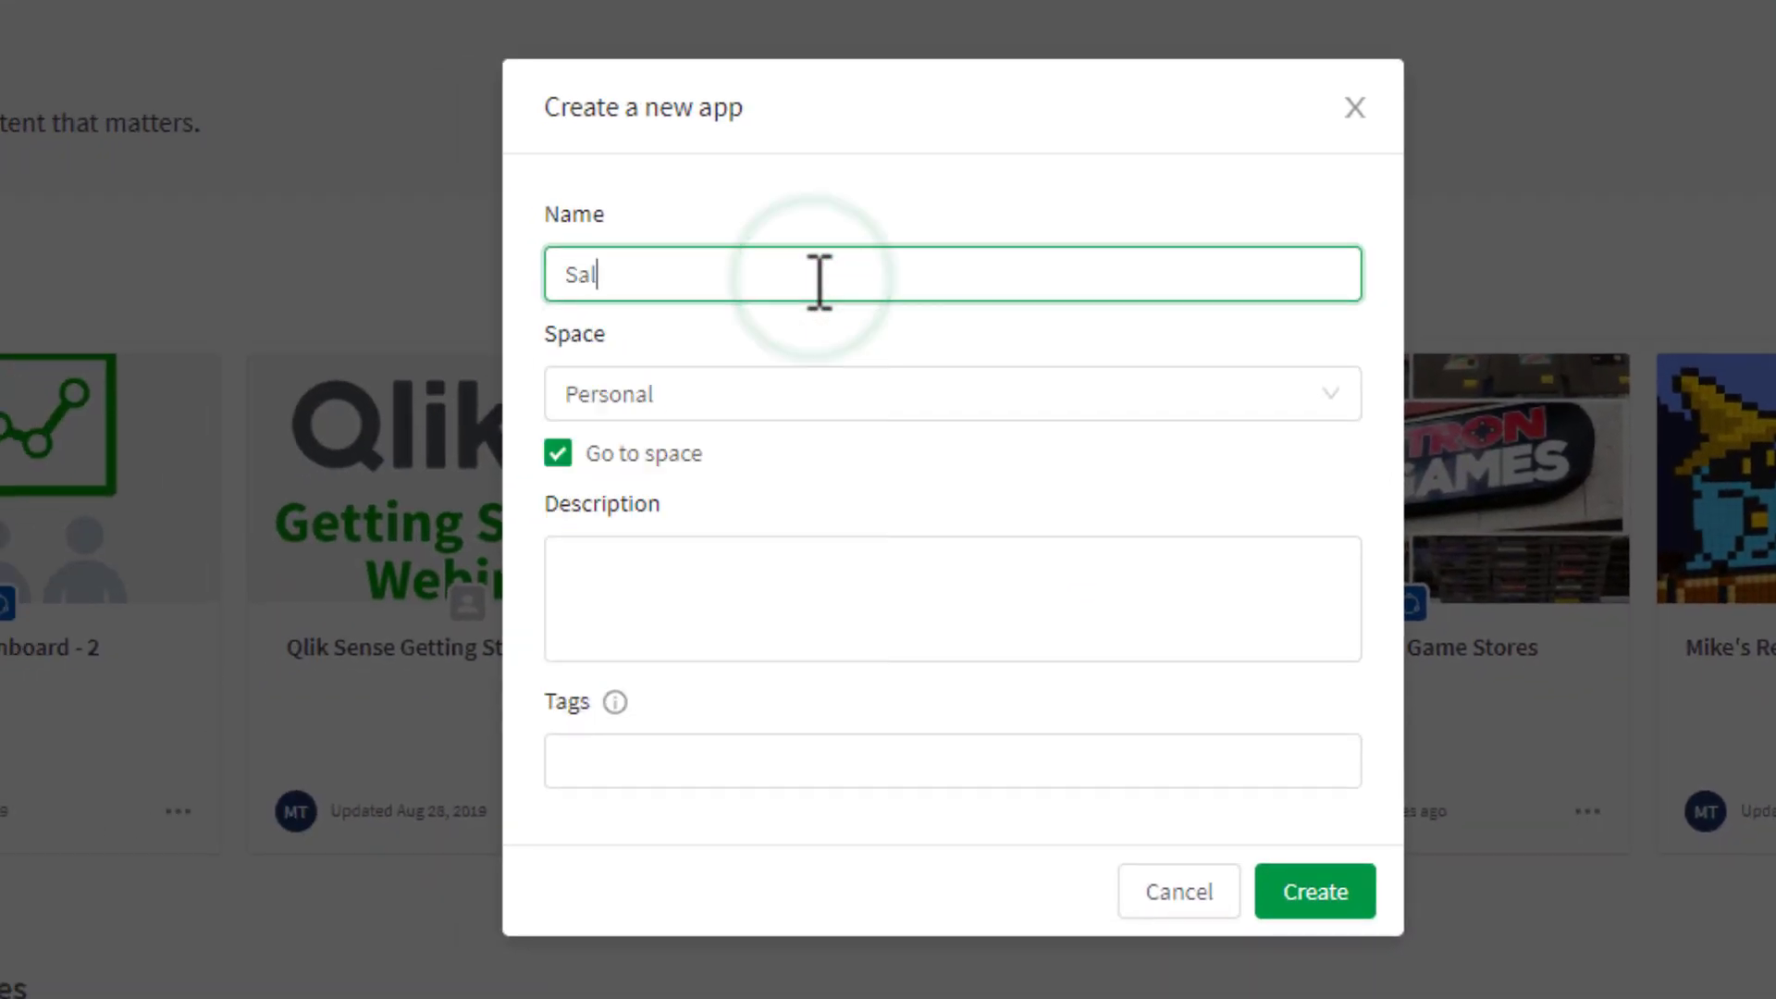
type("es Dashboa")
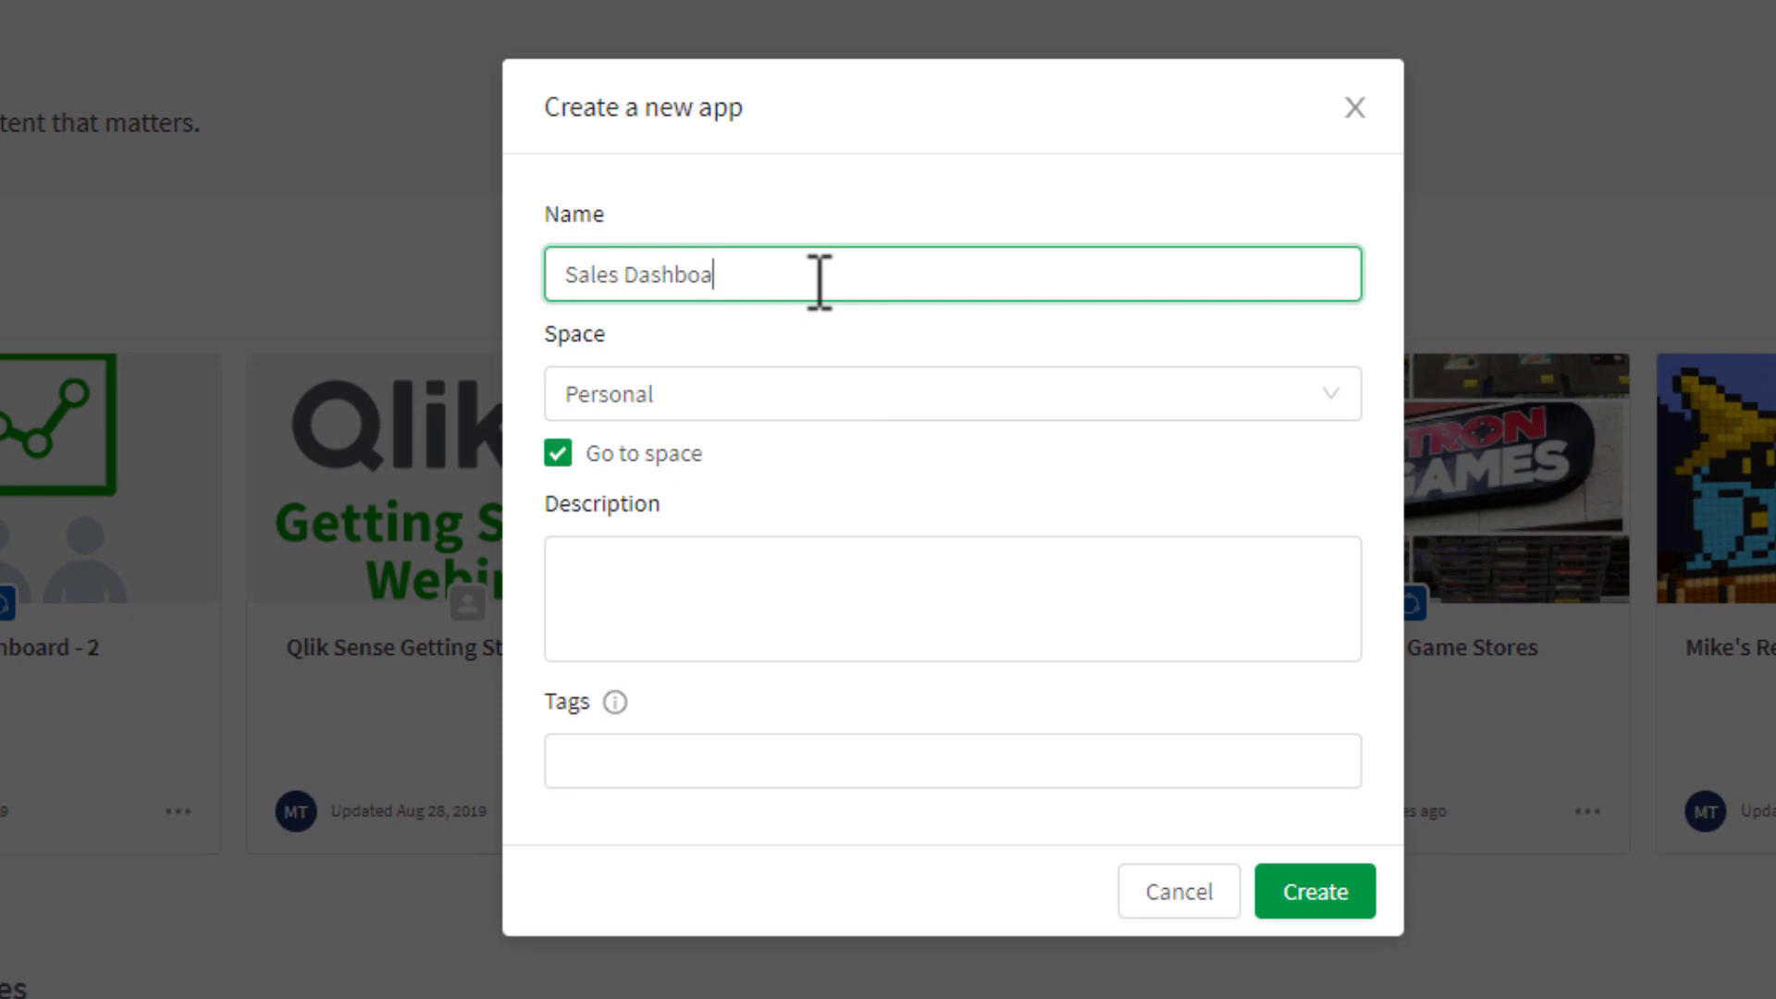
type("rd - 2019")
left_click(756, 389)
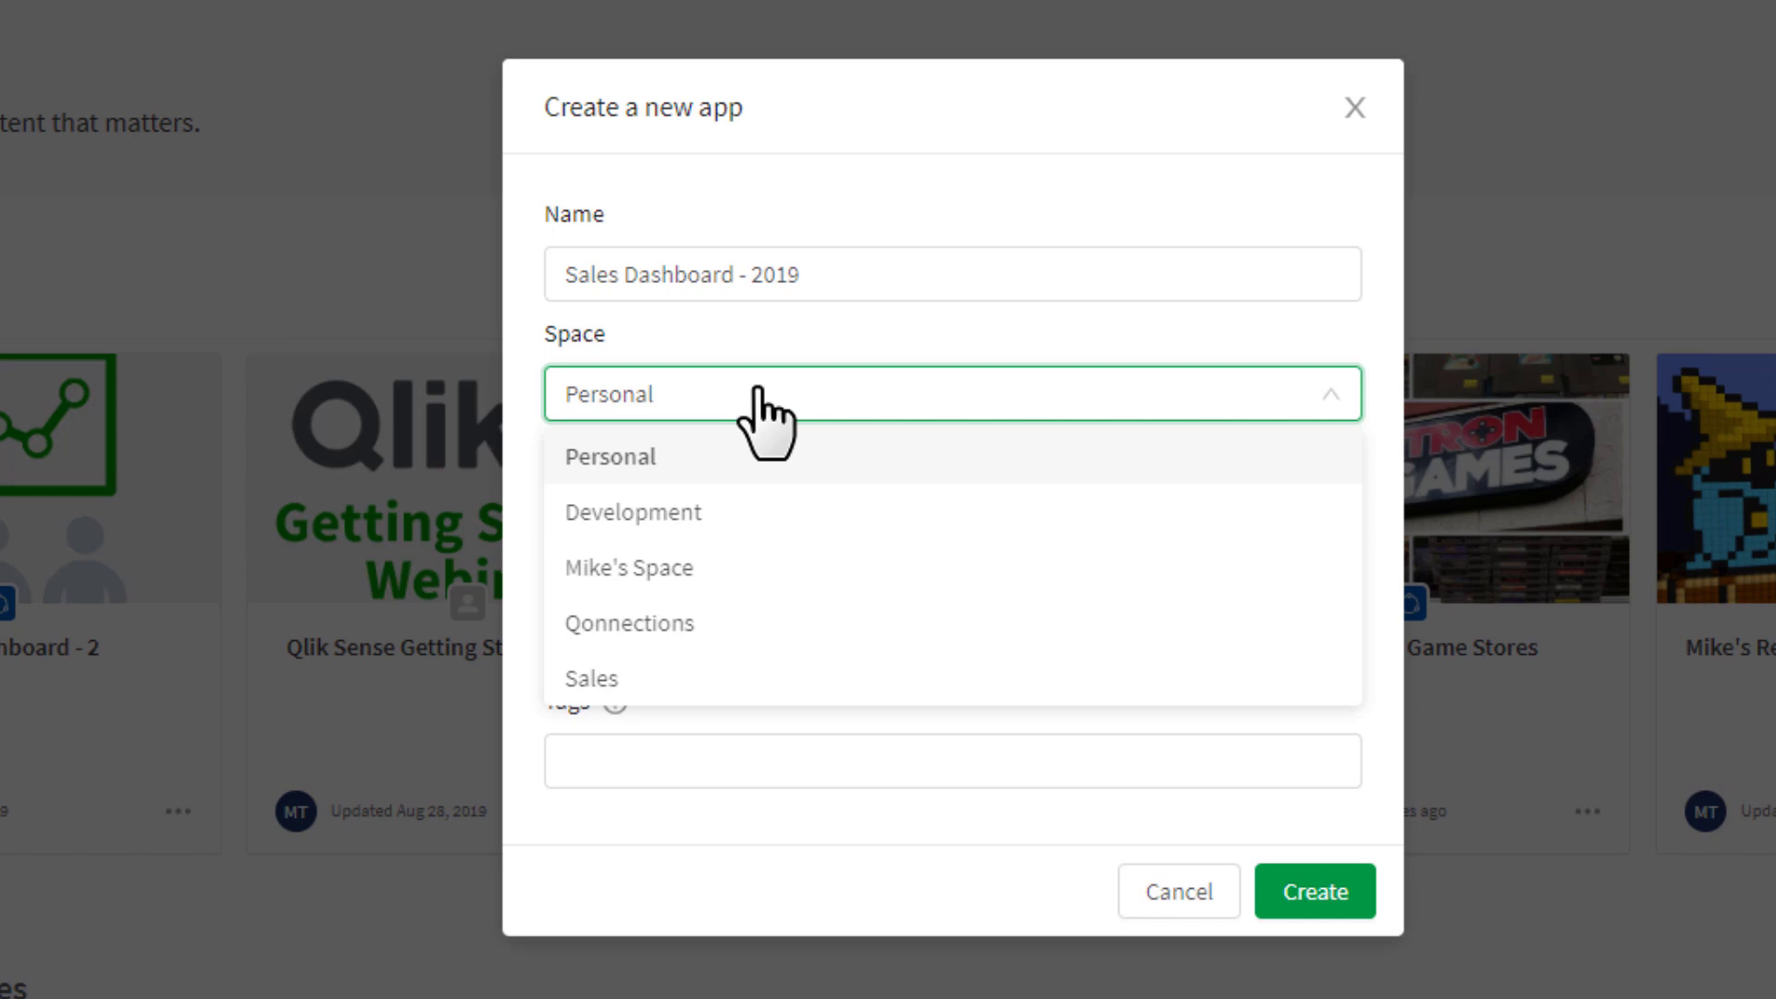
left_click(883, 336)
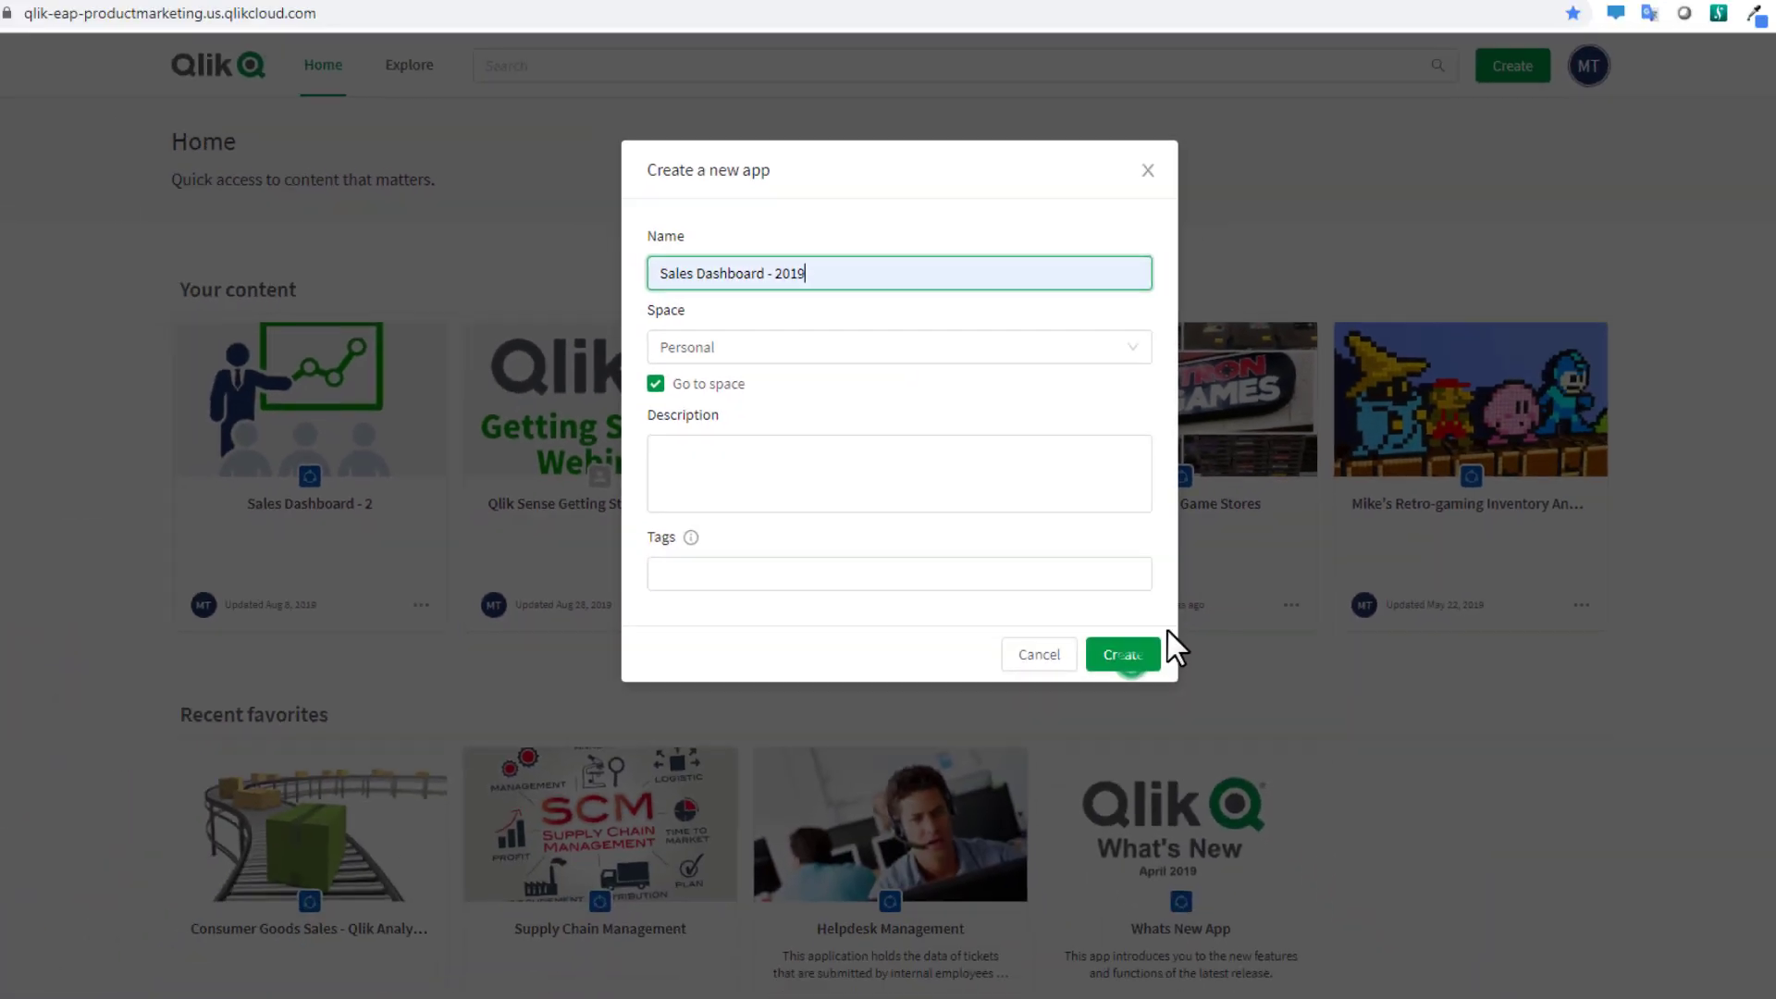
left_click(1341, 894)
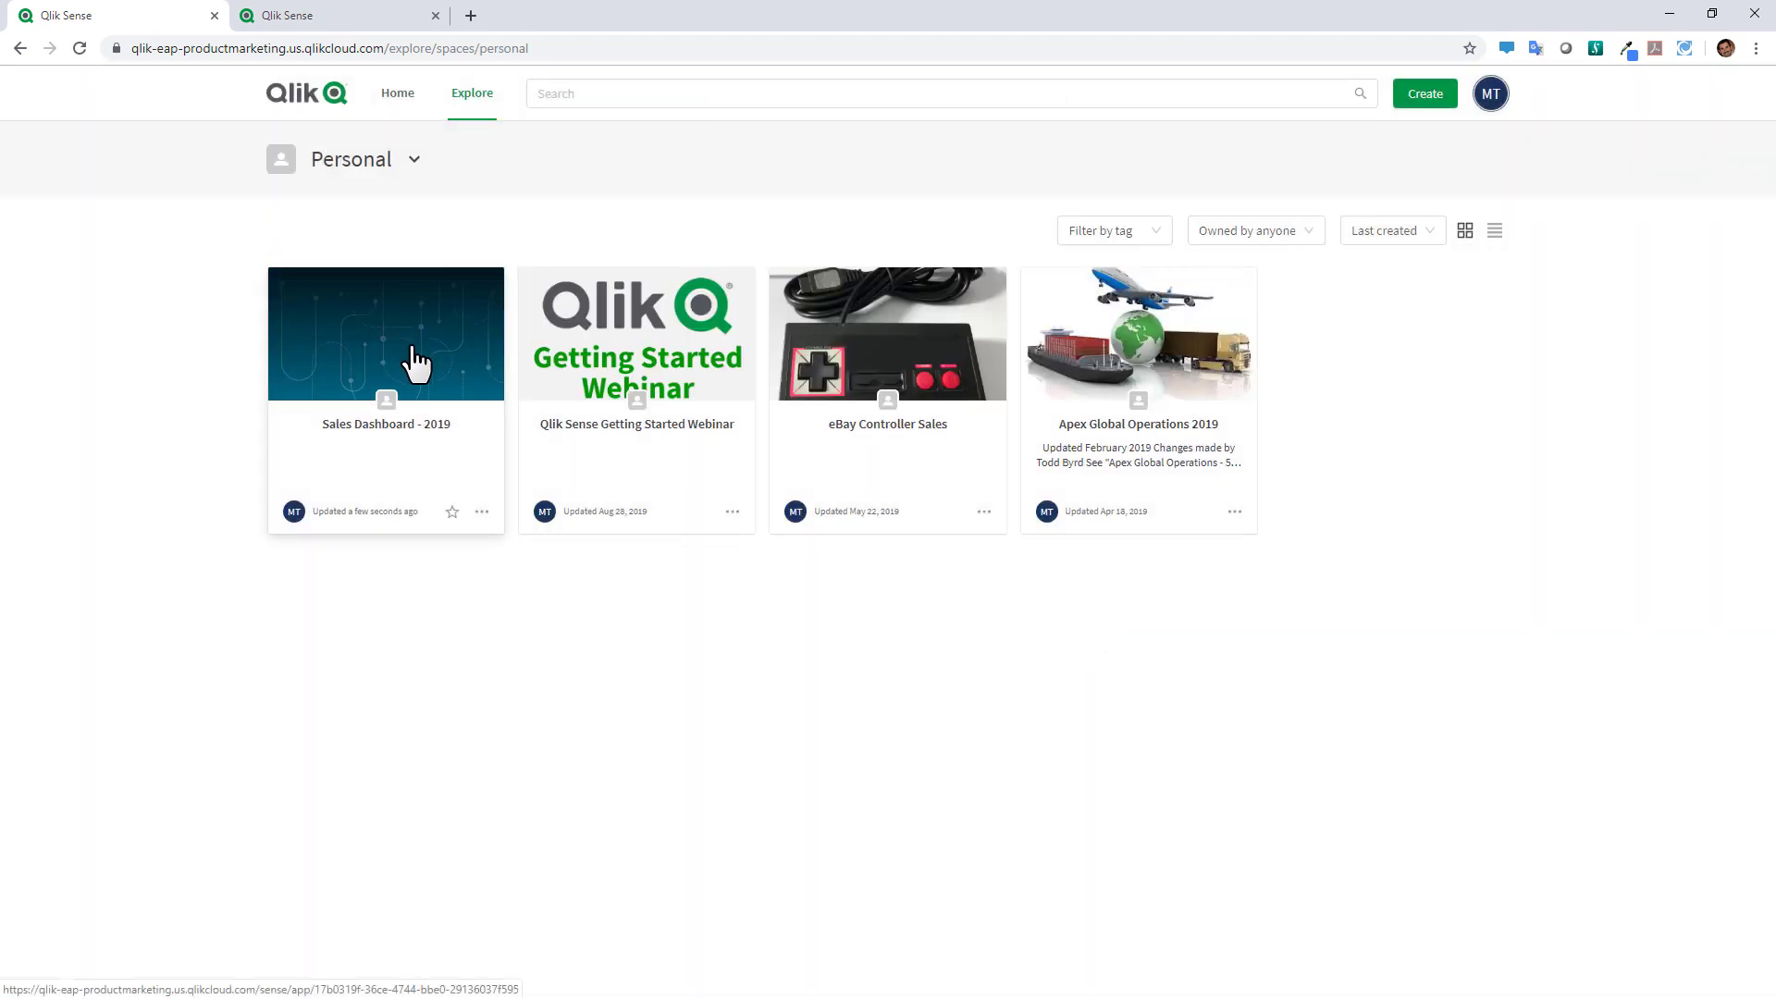
- Open the Sales Dashboard - 2019 app and start adding data from files and other sources
left_click(481, 511)
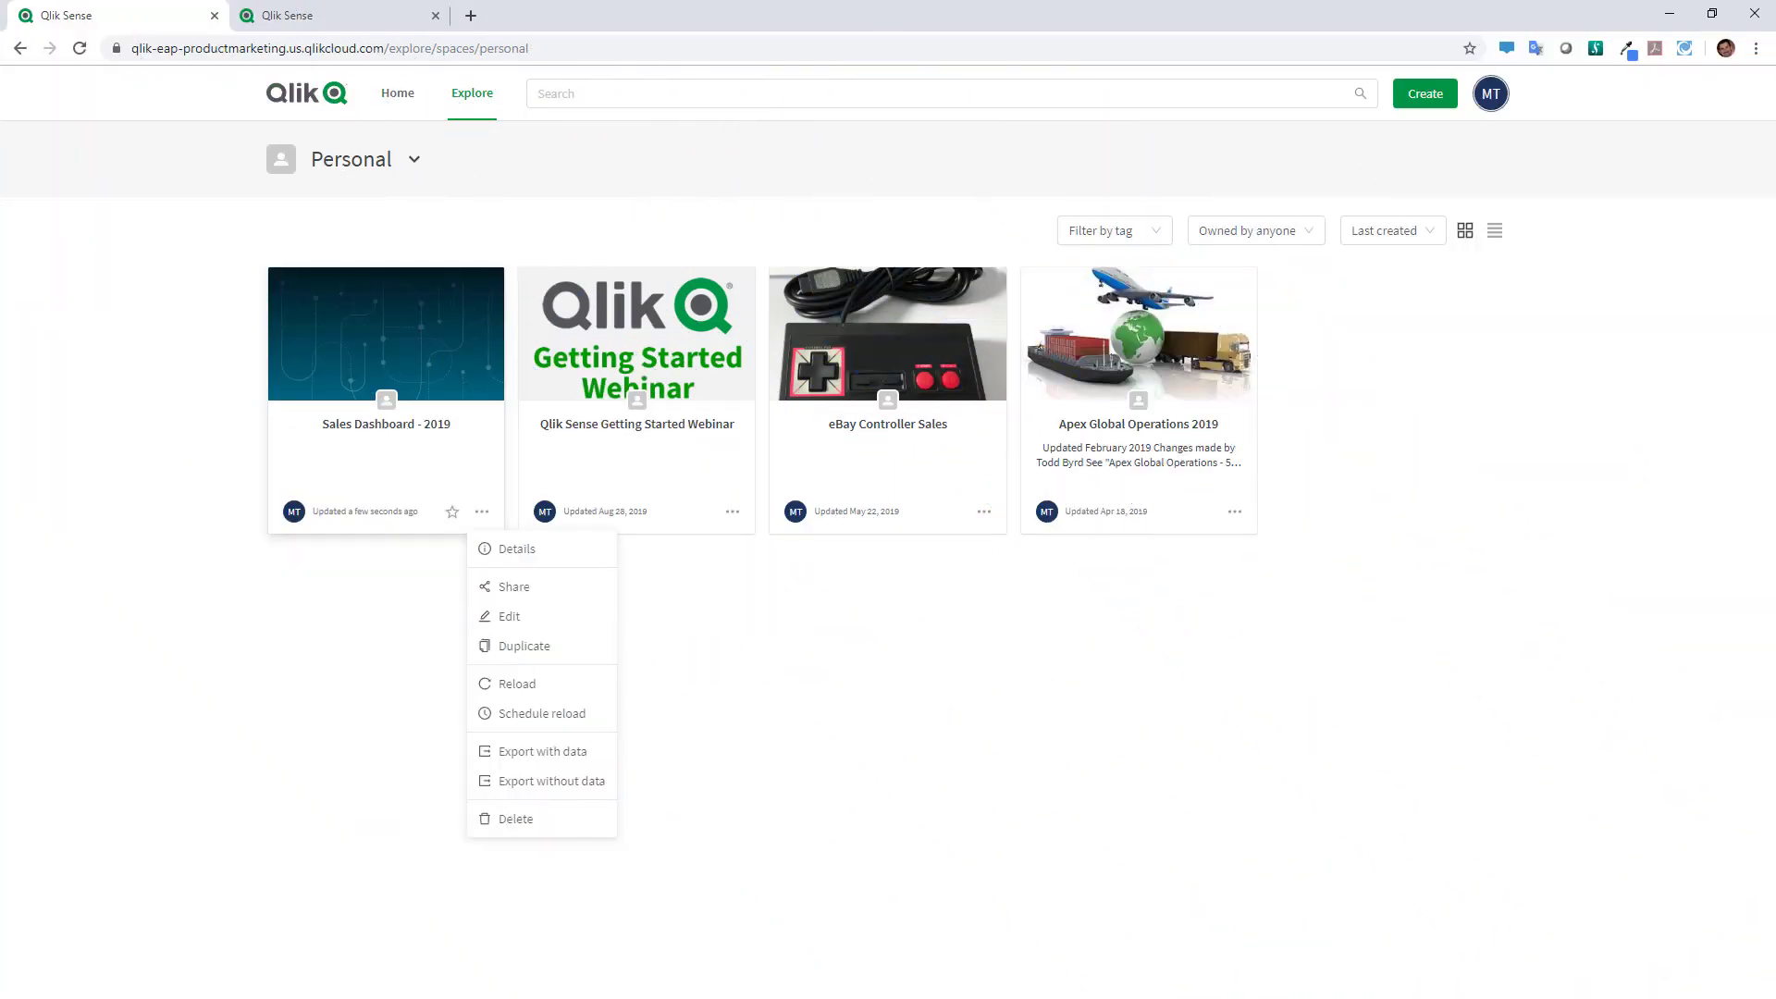
left_click(444, 394)
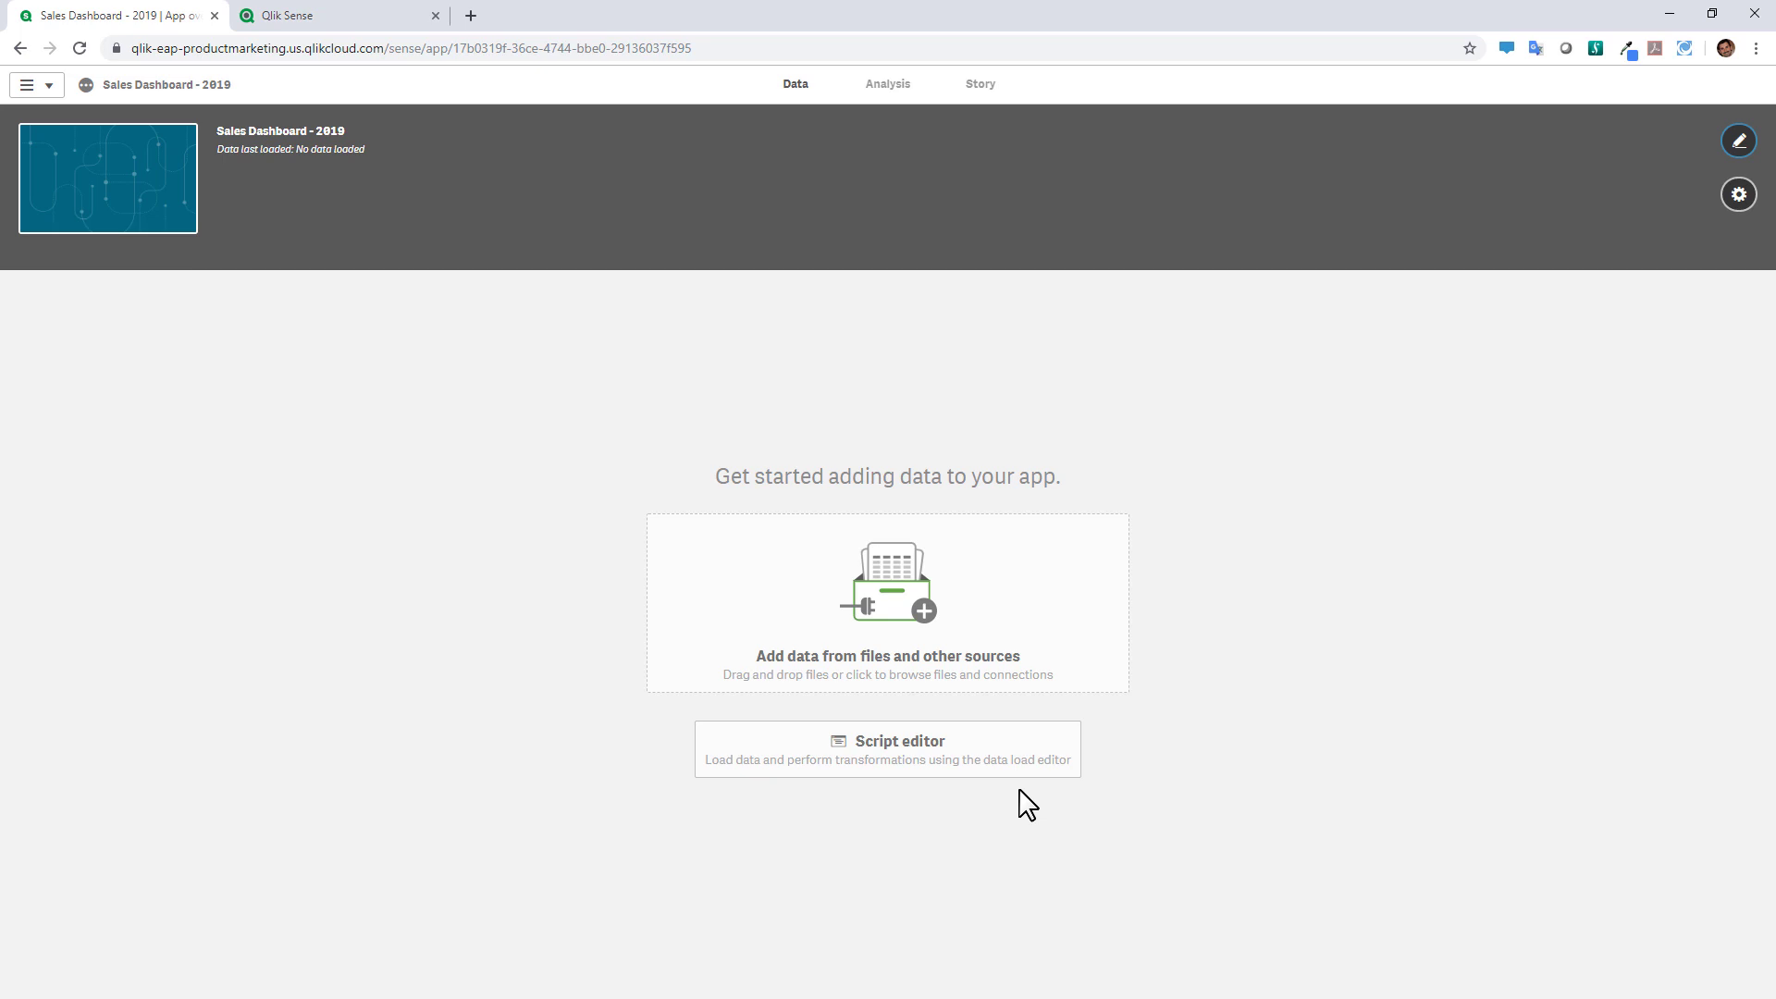
left_click(1014, 628)
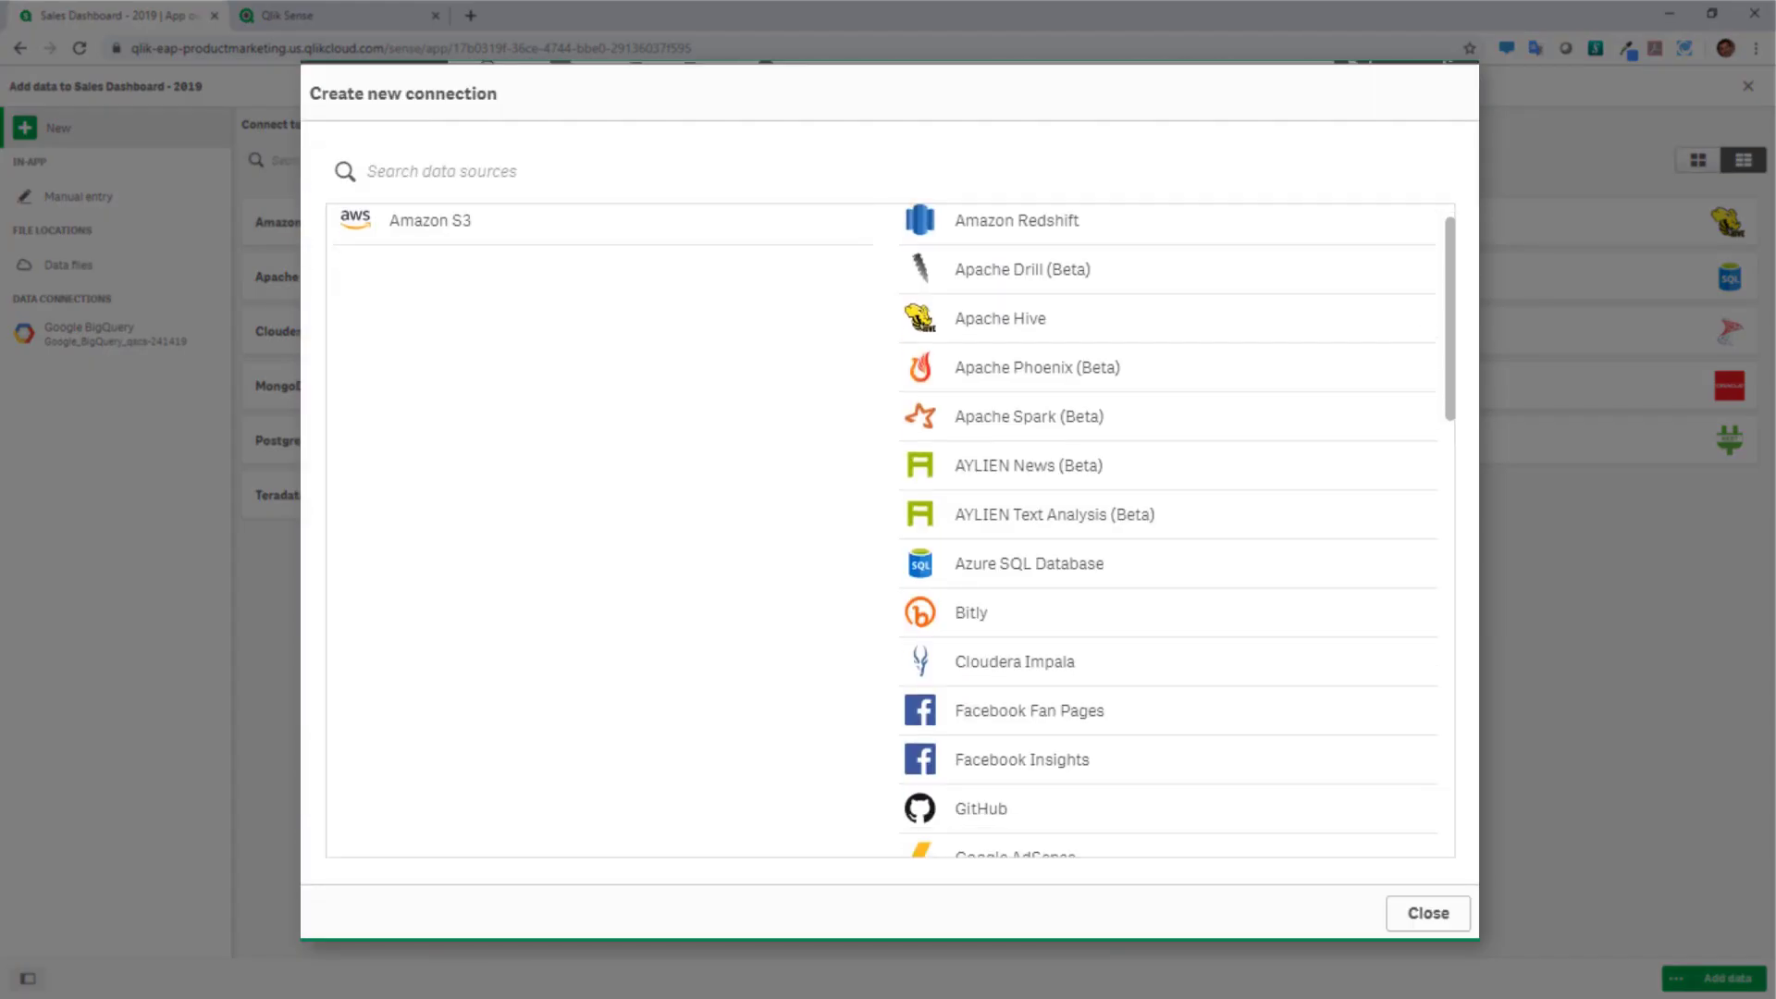
- Look through the list of available data source connectors and the manual entry table
scroll(1168, 527, "down", 3)
scroll(1168, 527, "down", 7)
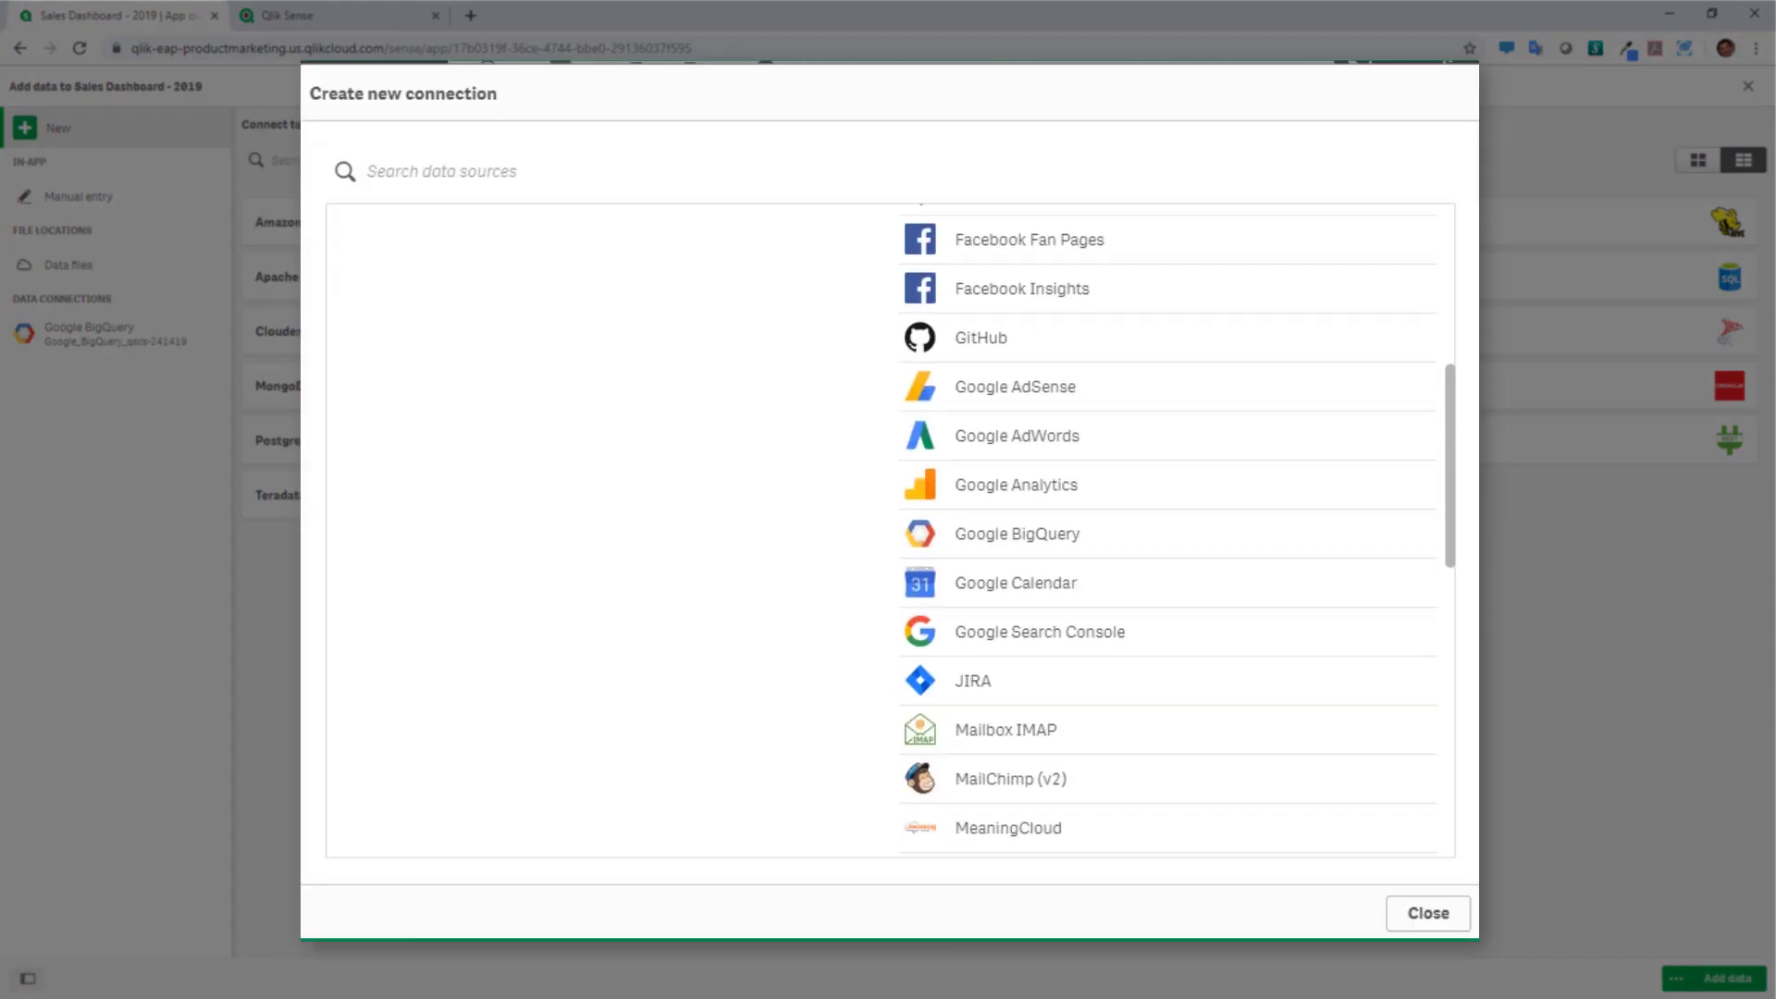
scroll(1168, 527, "down", 5)
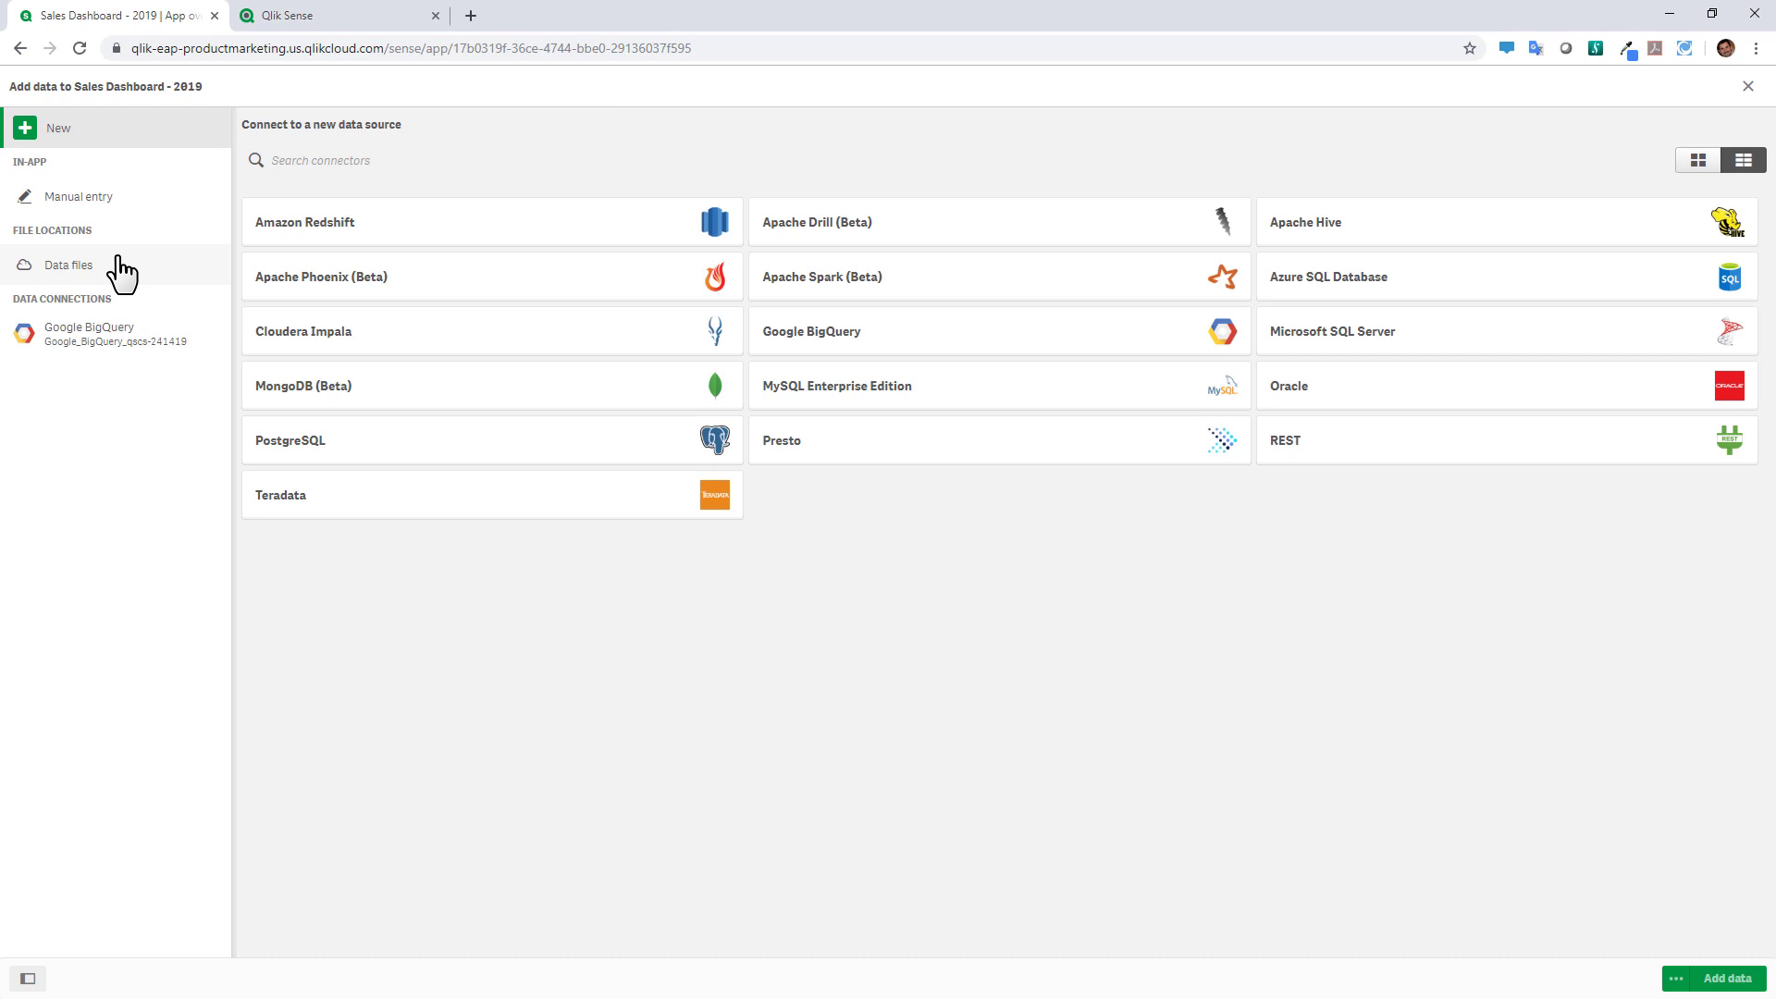
left_click(119, 199)
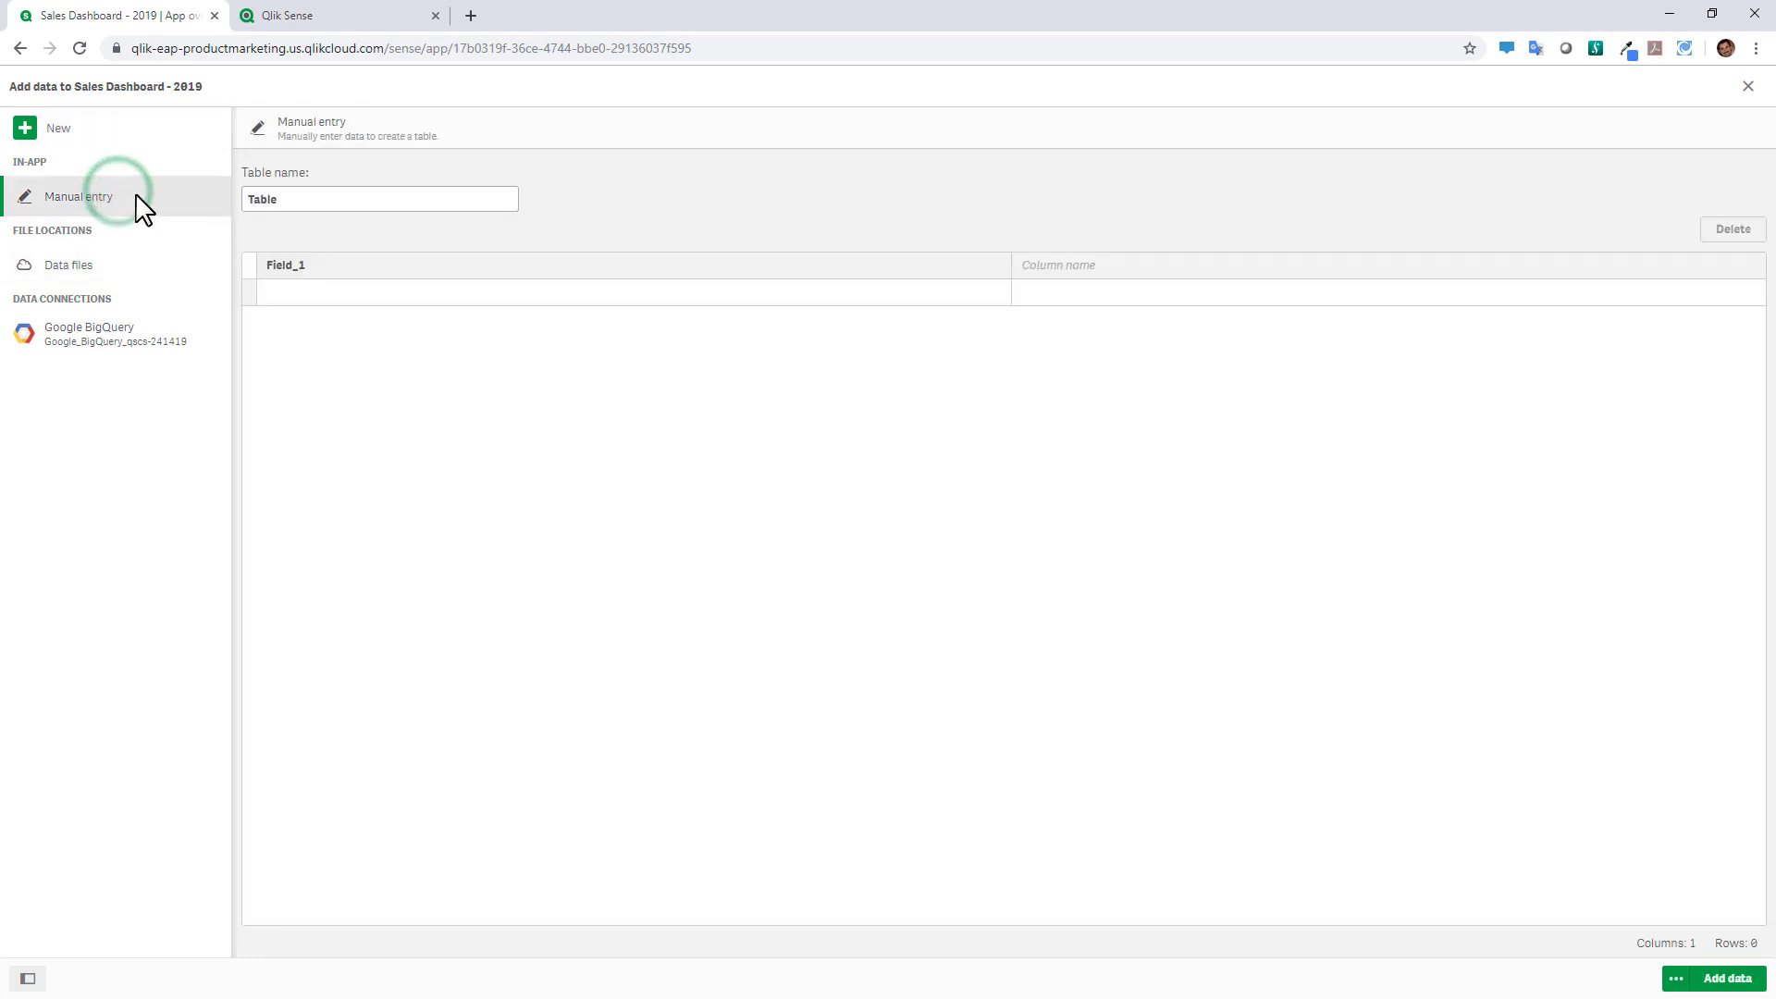
left_click(359, 274)
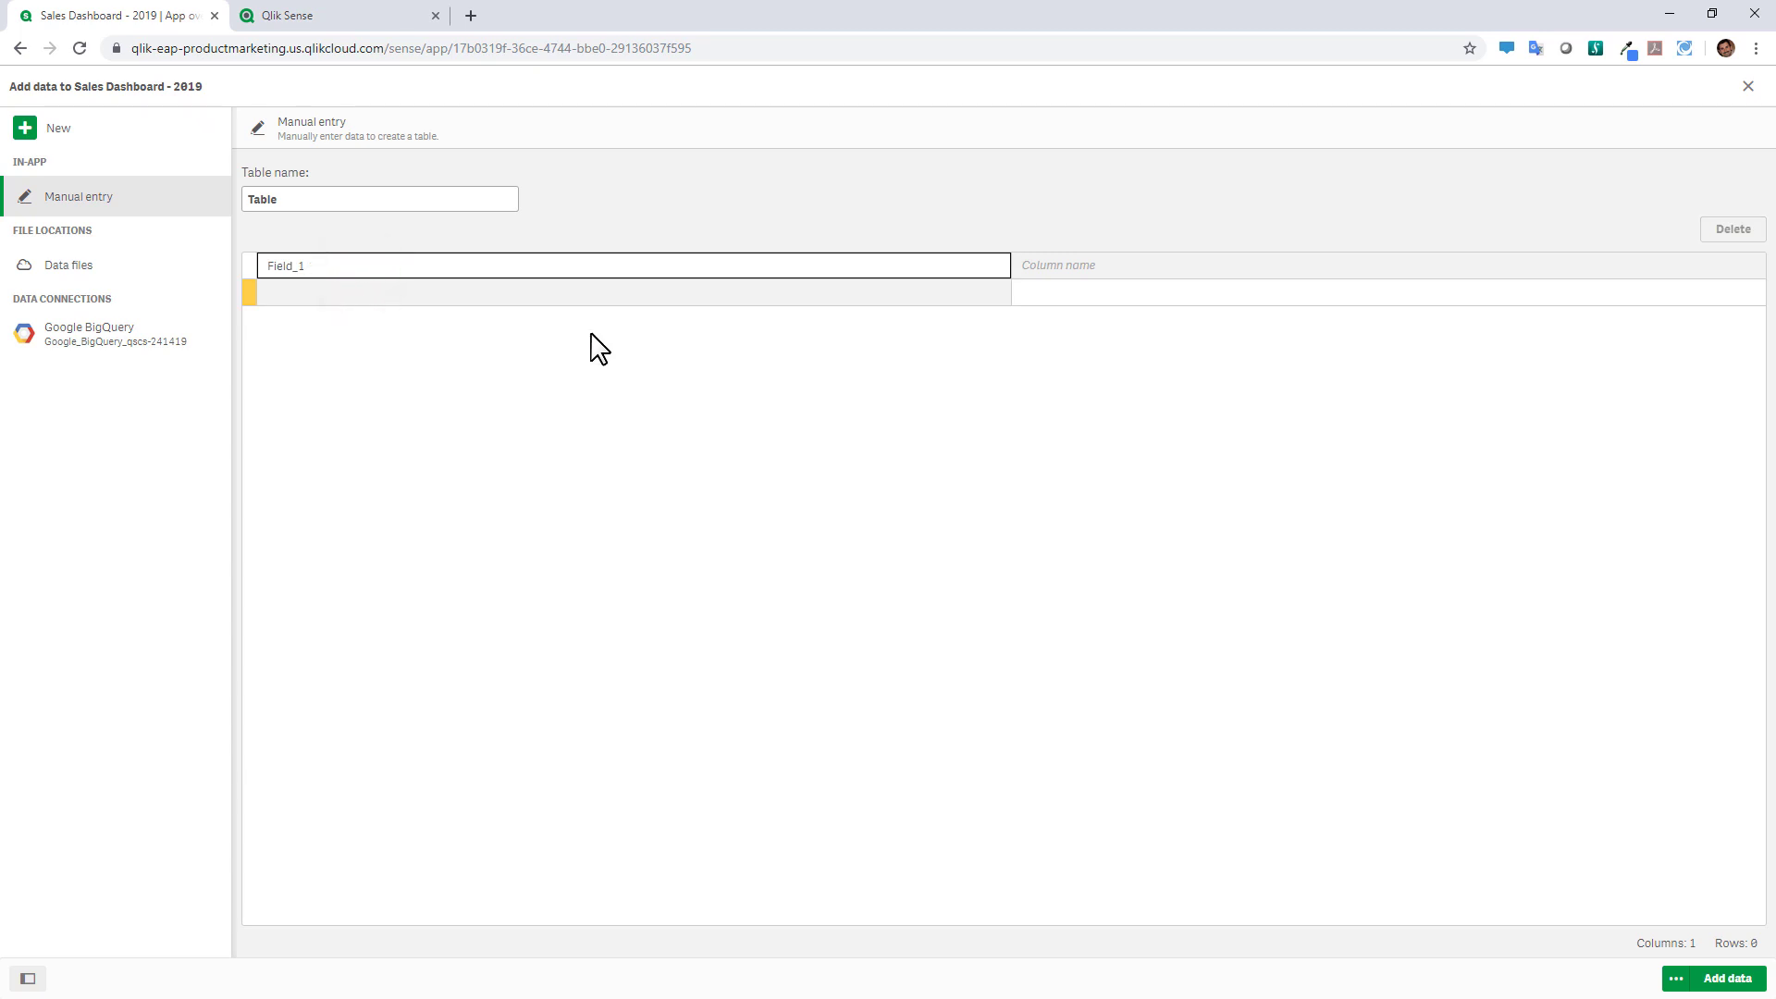
- Delete gettingstarteddata.csv from the MyDataFiles folder of the data files
left_click(106, 268)
left_click(324, 293)
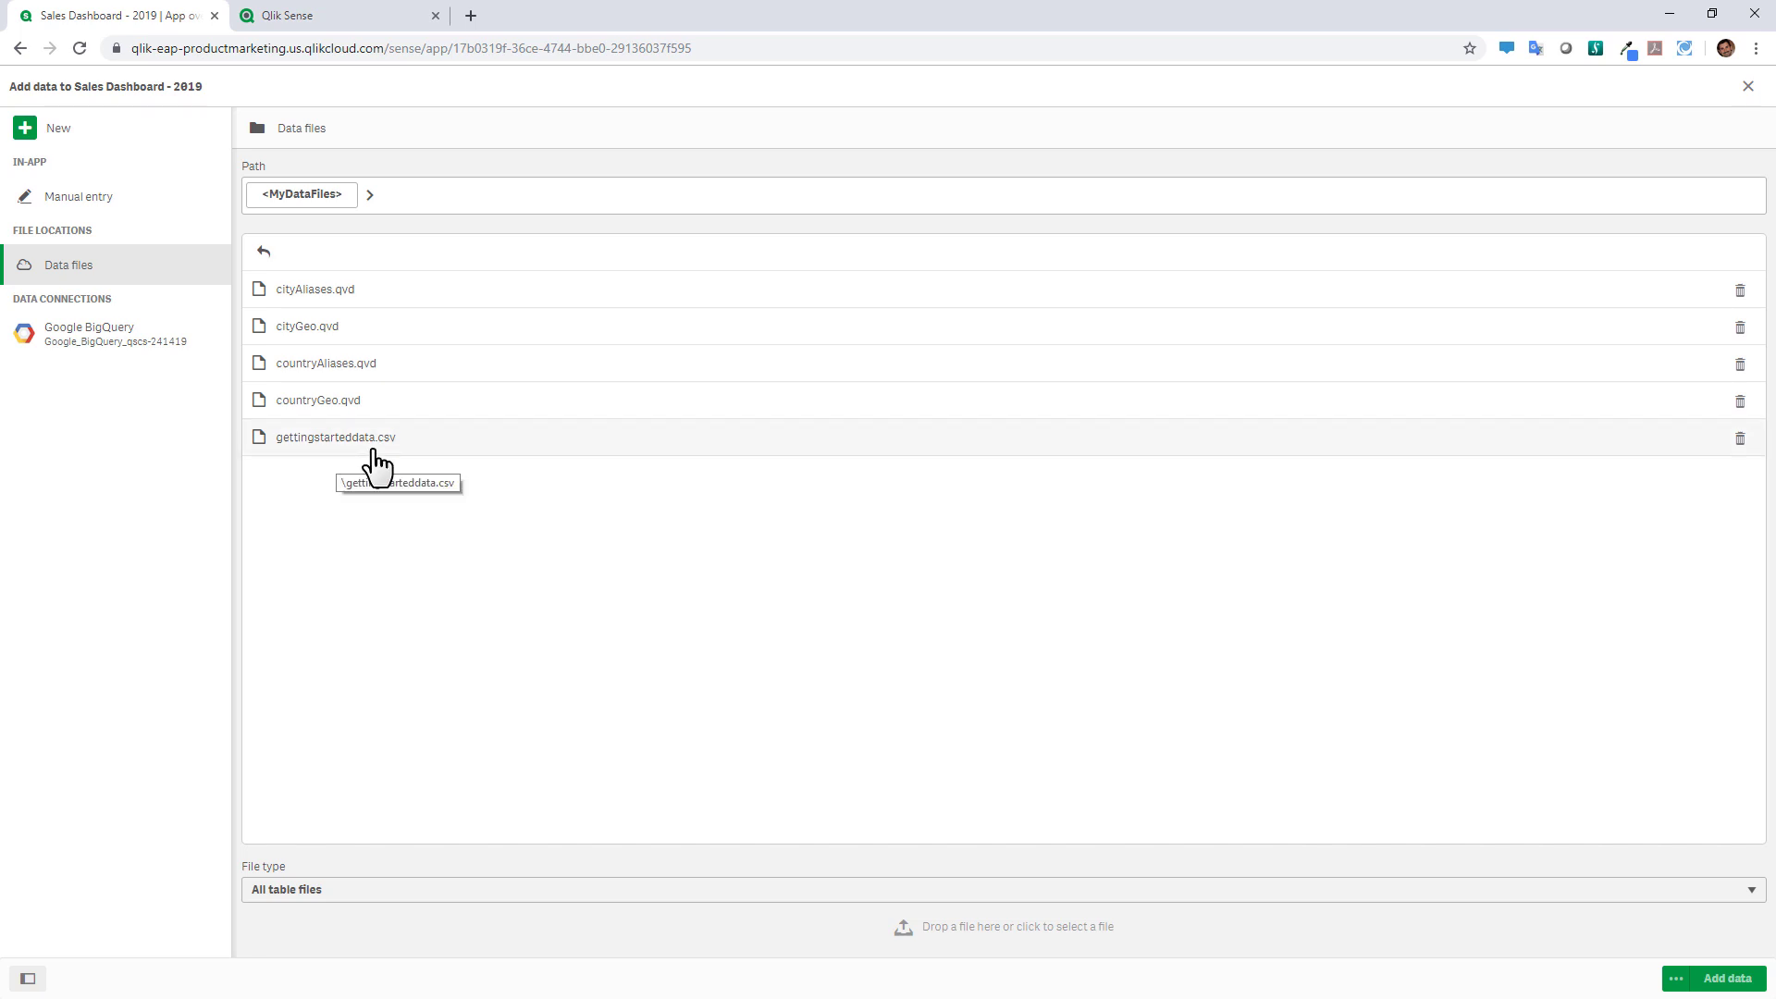
left_click(1740, 438)
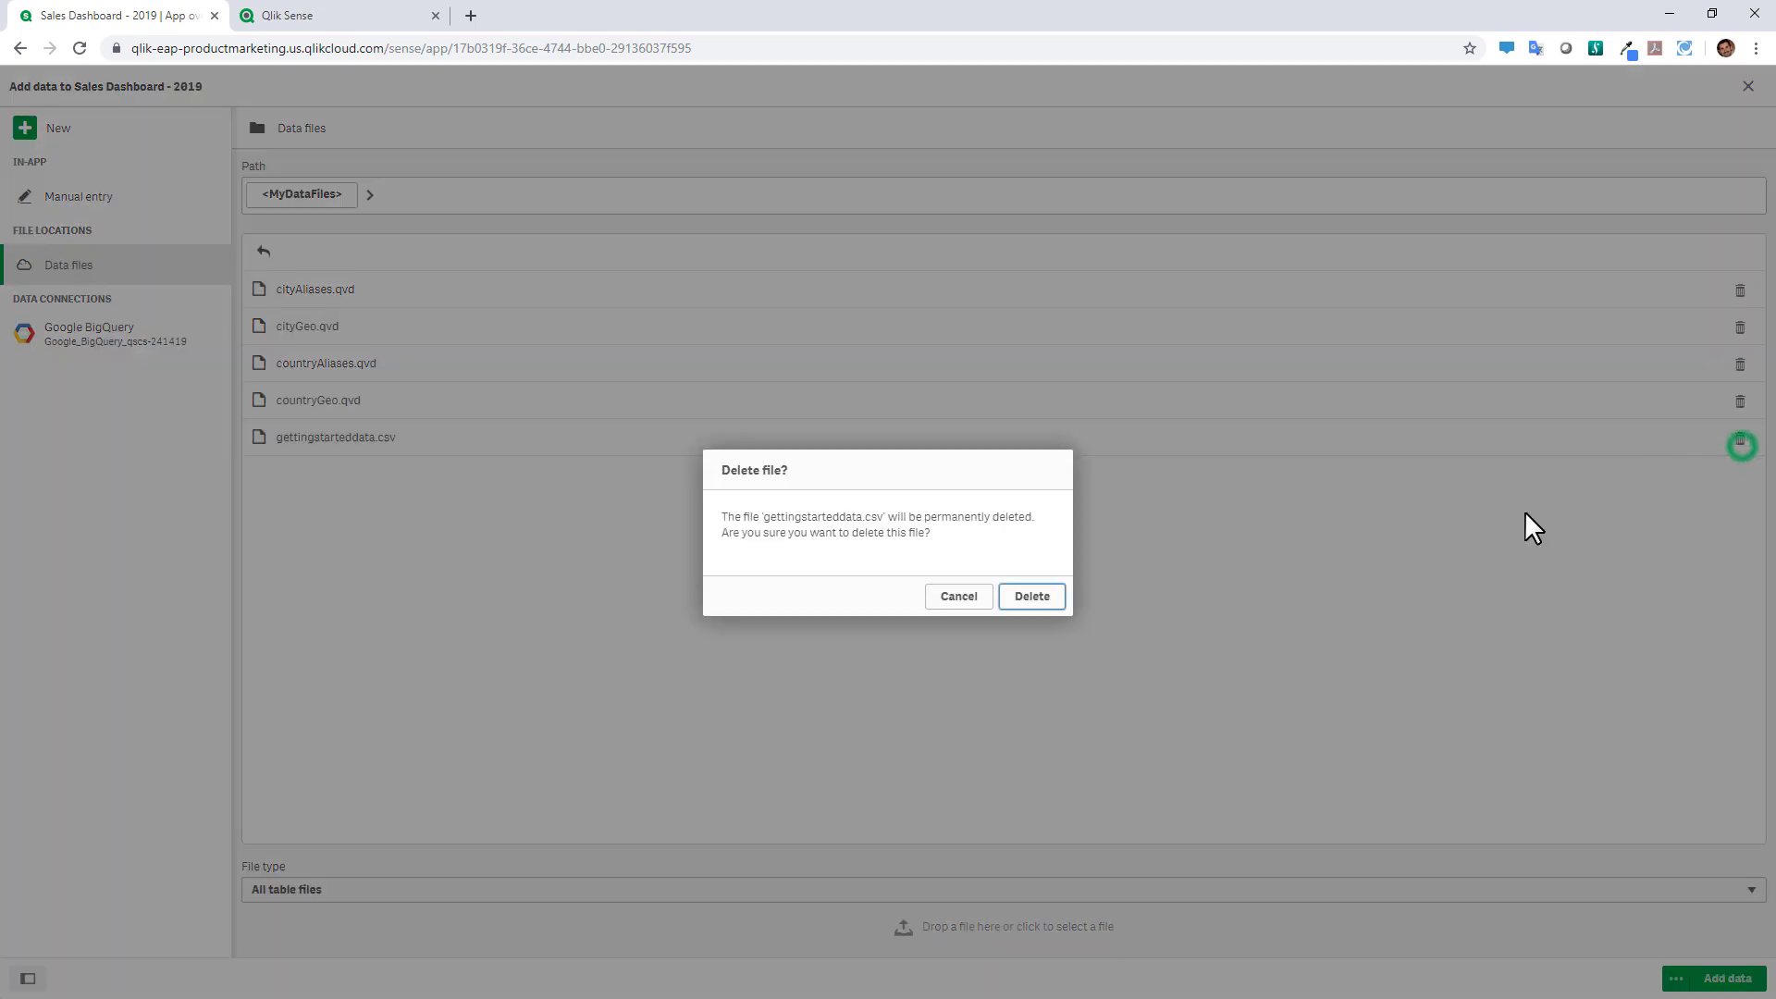
left_click(1062, 606)
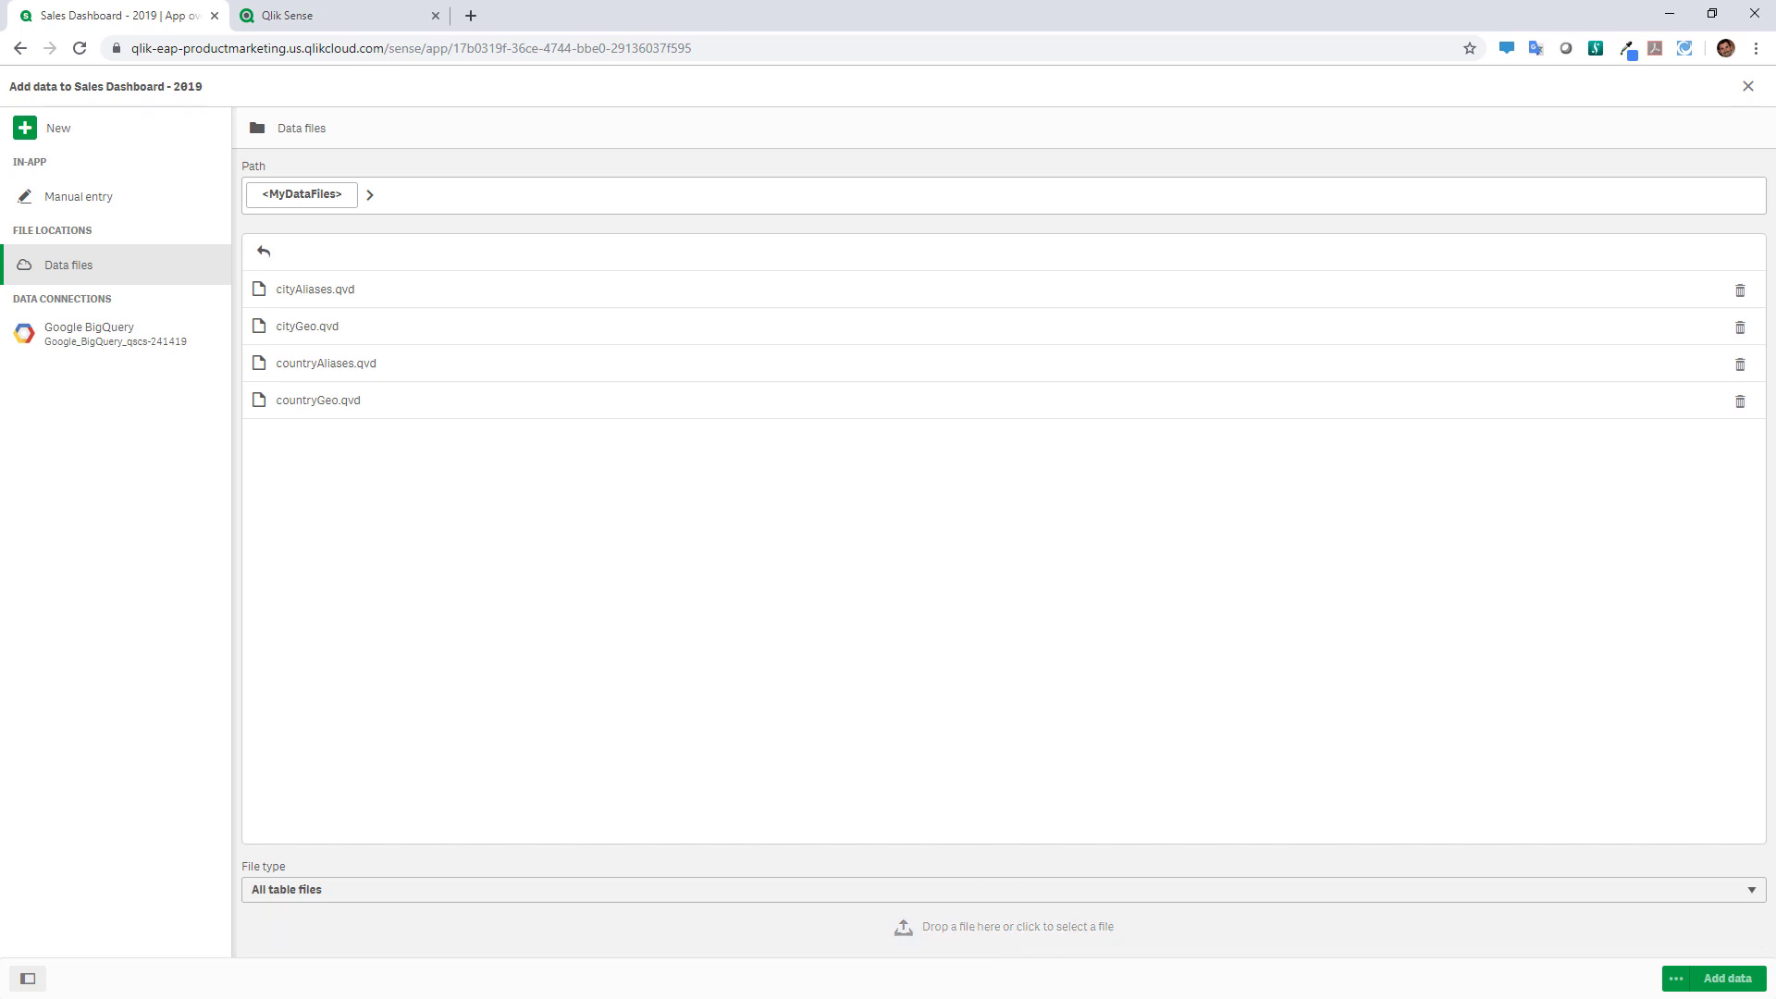
- Upload gettingstarteddata.csv from the local C: Data folder to the data files and open its table preview
key("alt+Tab")
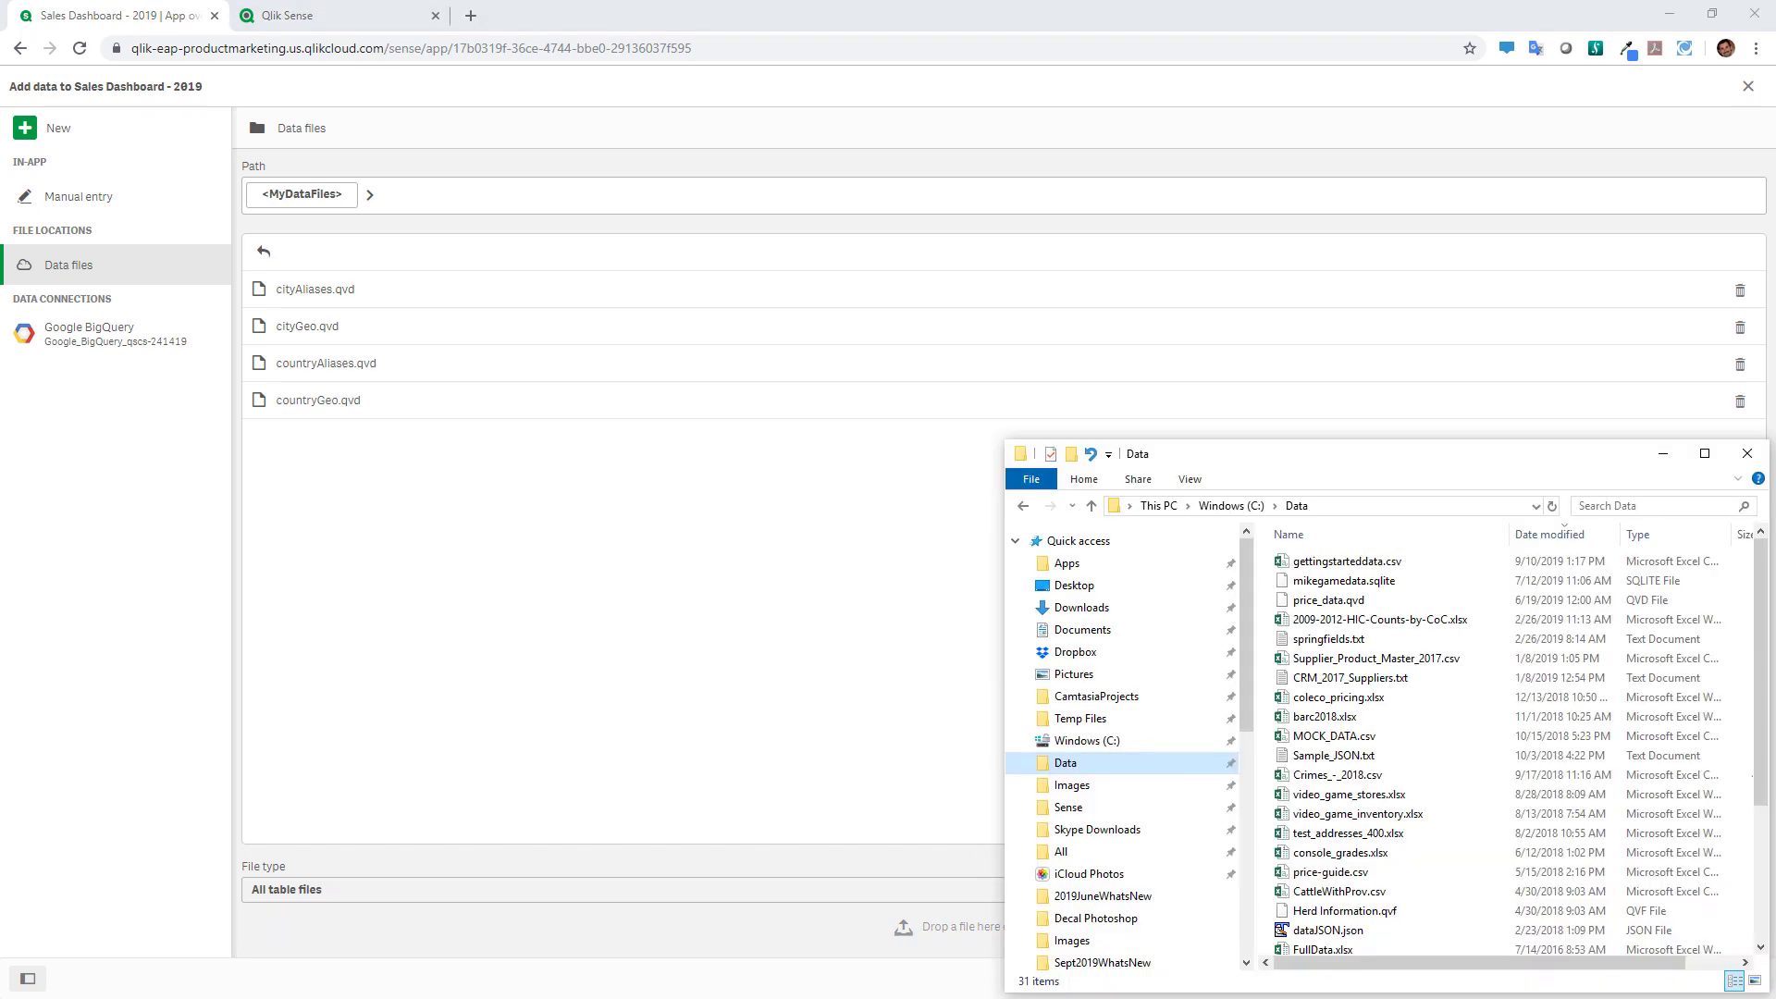
left_click_drag(1331, 562, 845, 939)
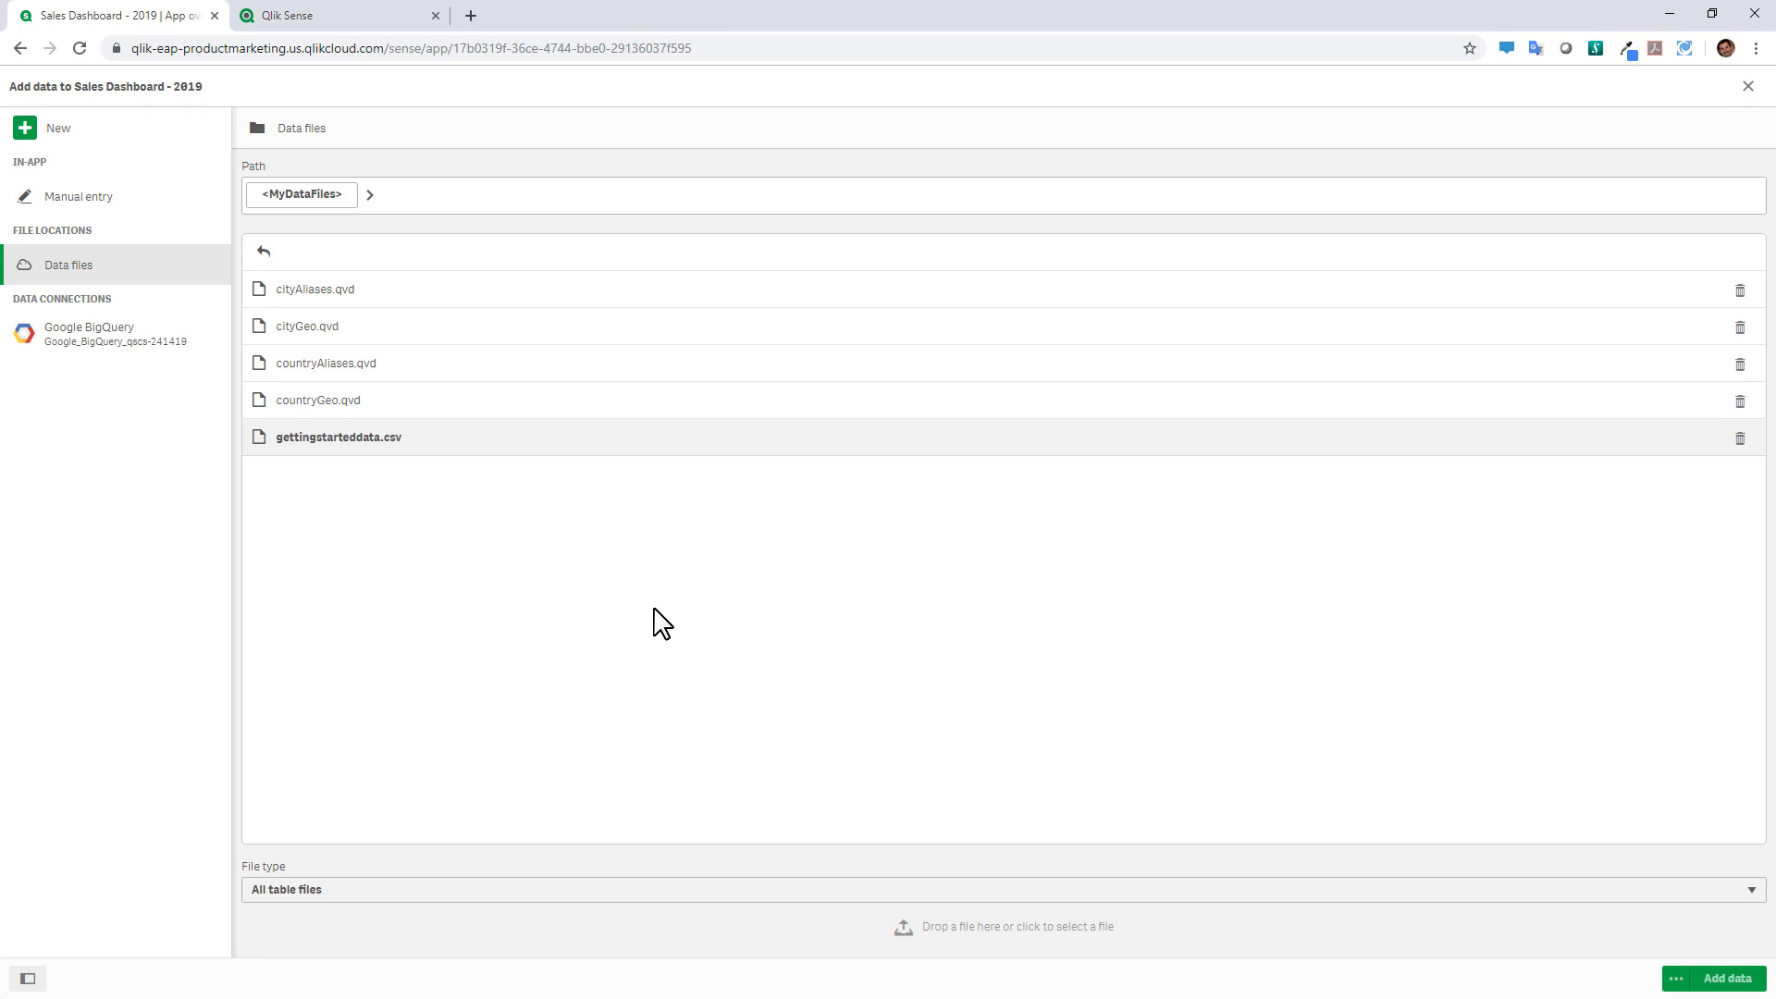
left_click(412, 437)
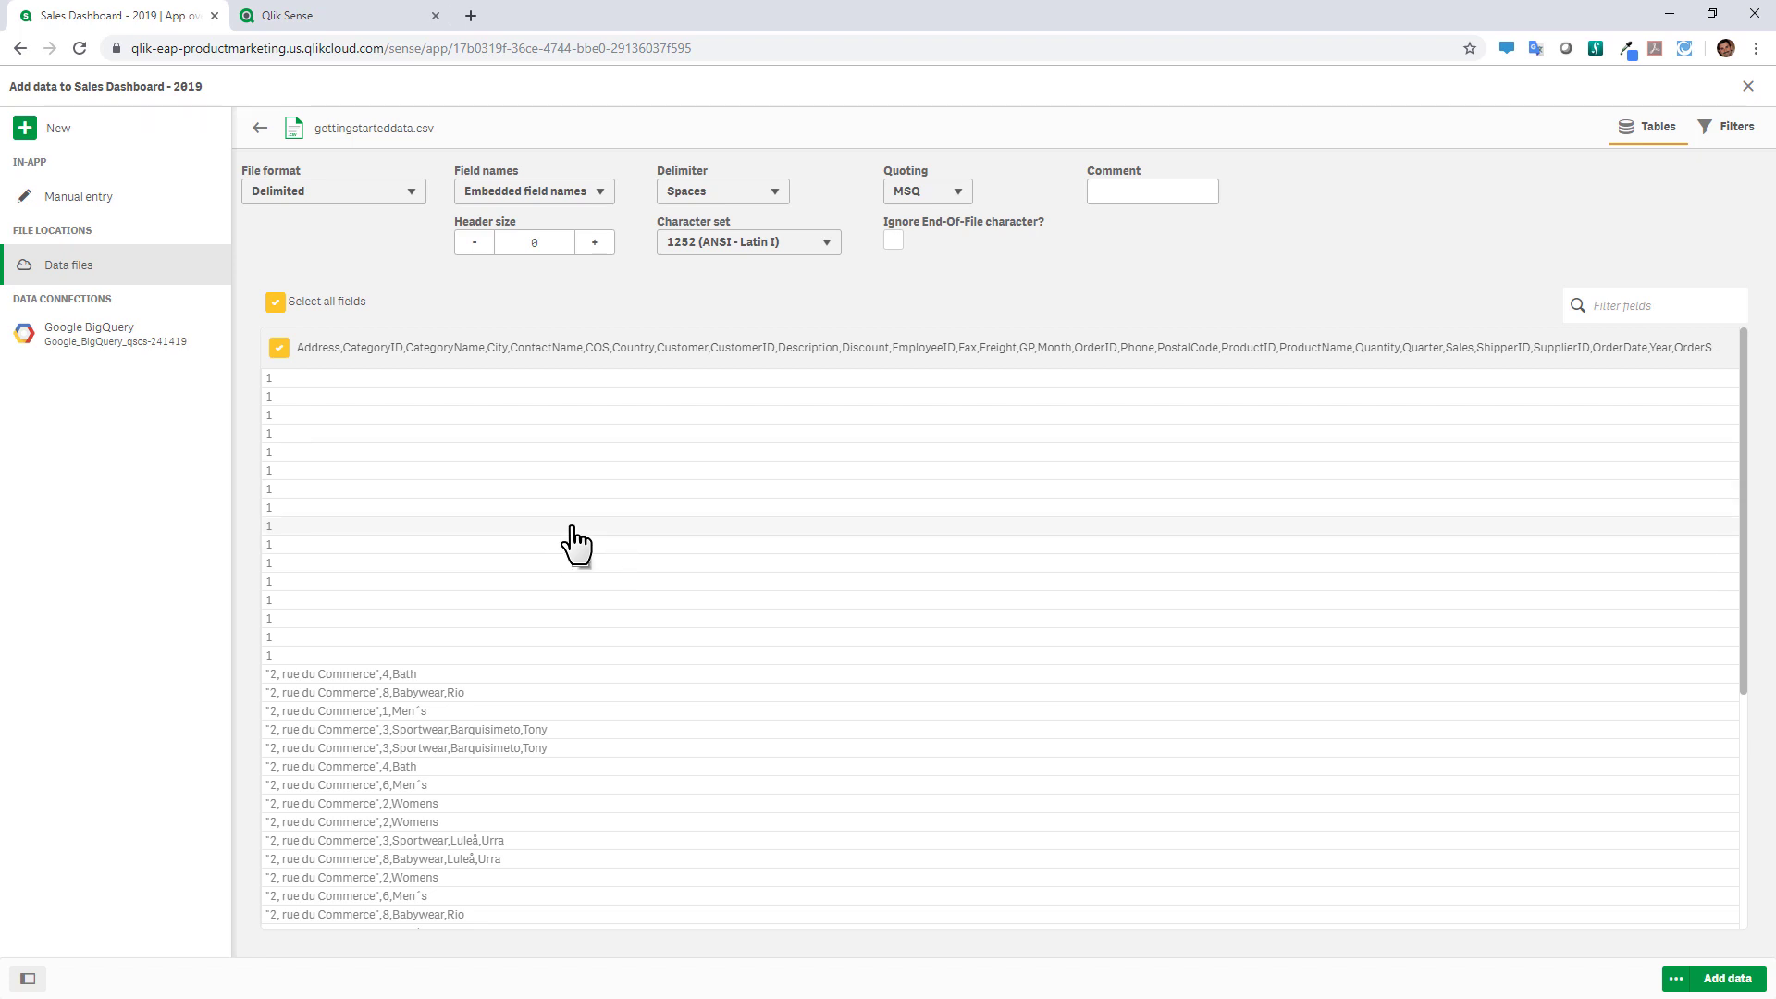
- Set the delimiter of gettingstarteddata.csv to Comma and load all of its fields into the app
left_click(743, 191)
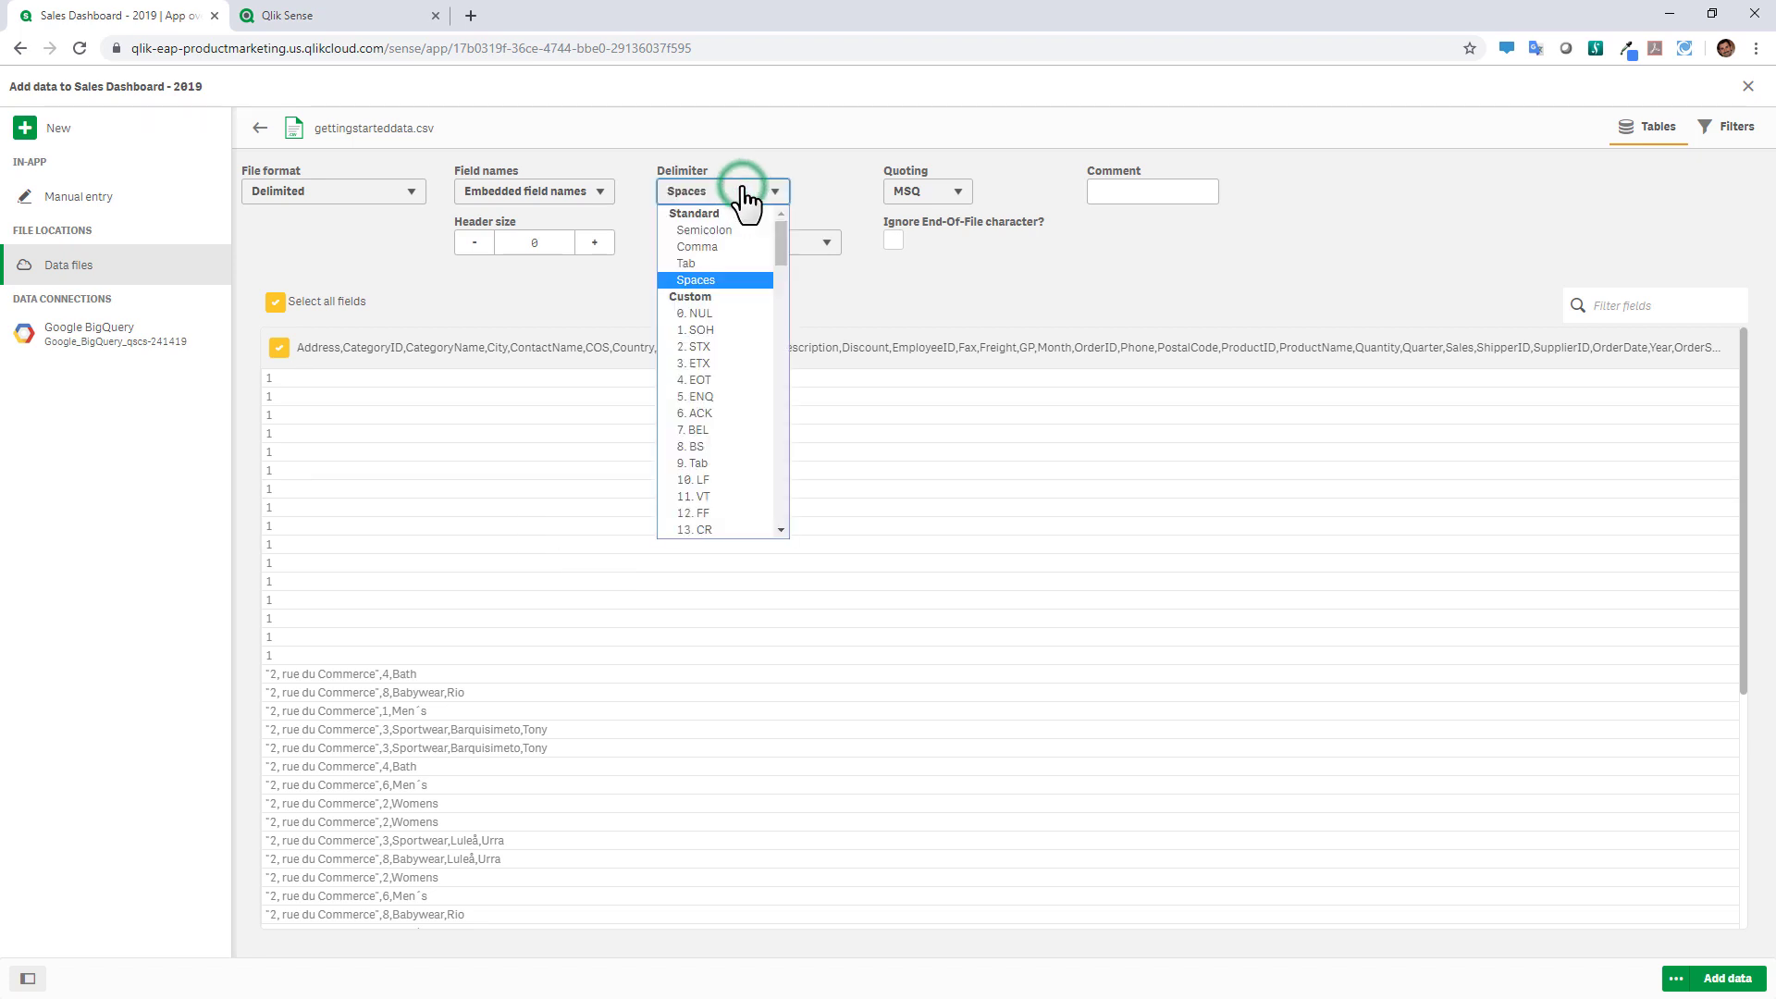
left_click(733, 242)
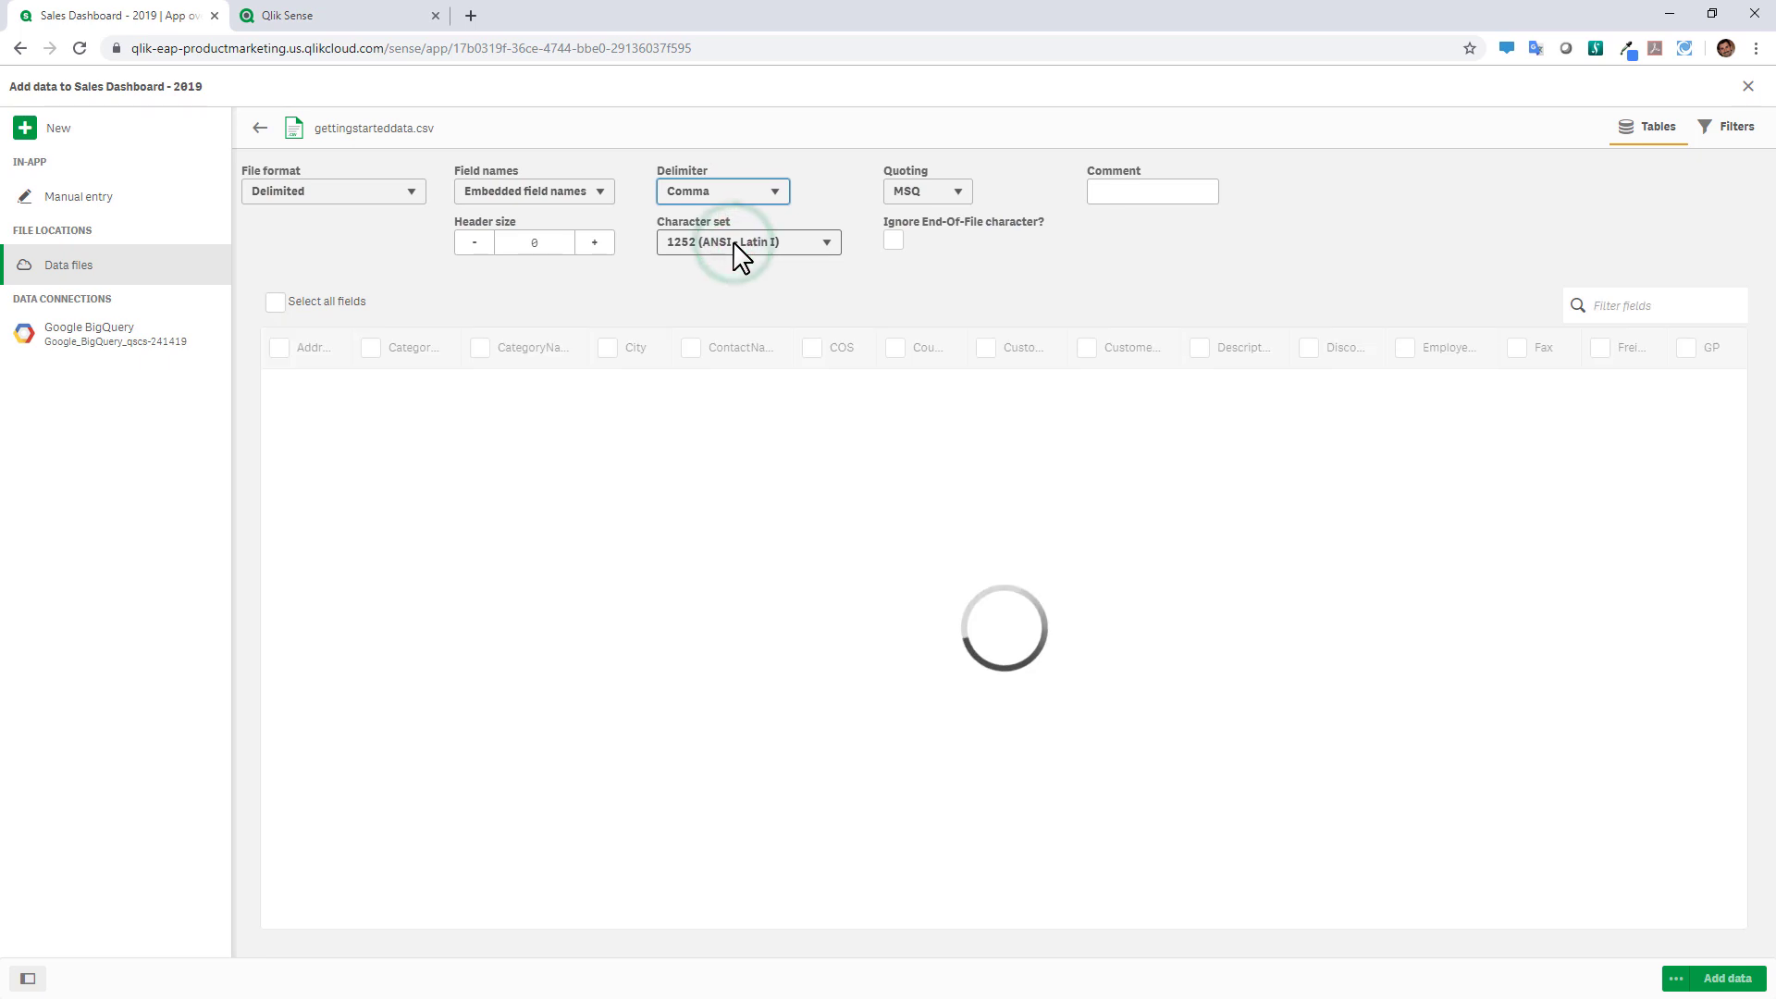
left_click(297, 304)
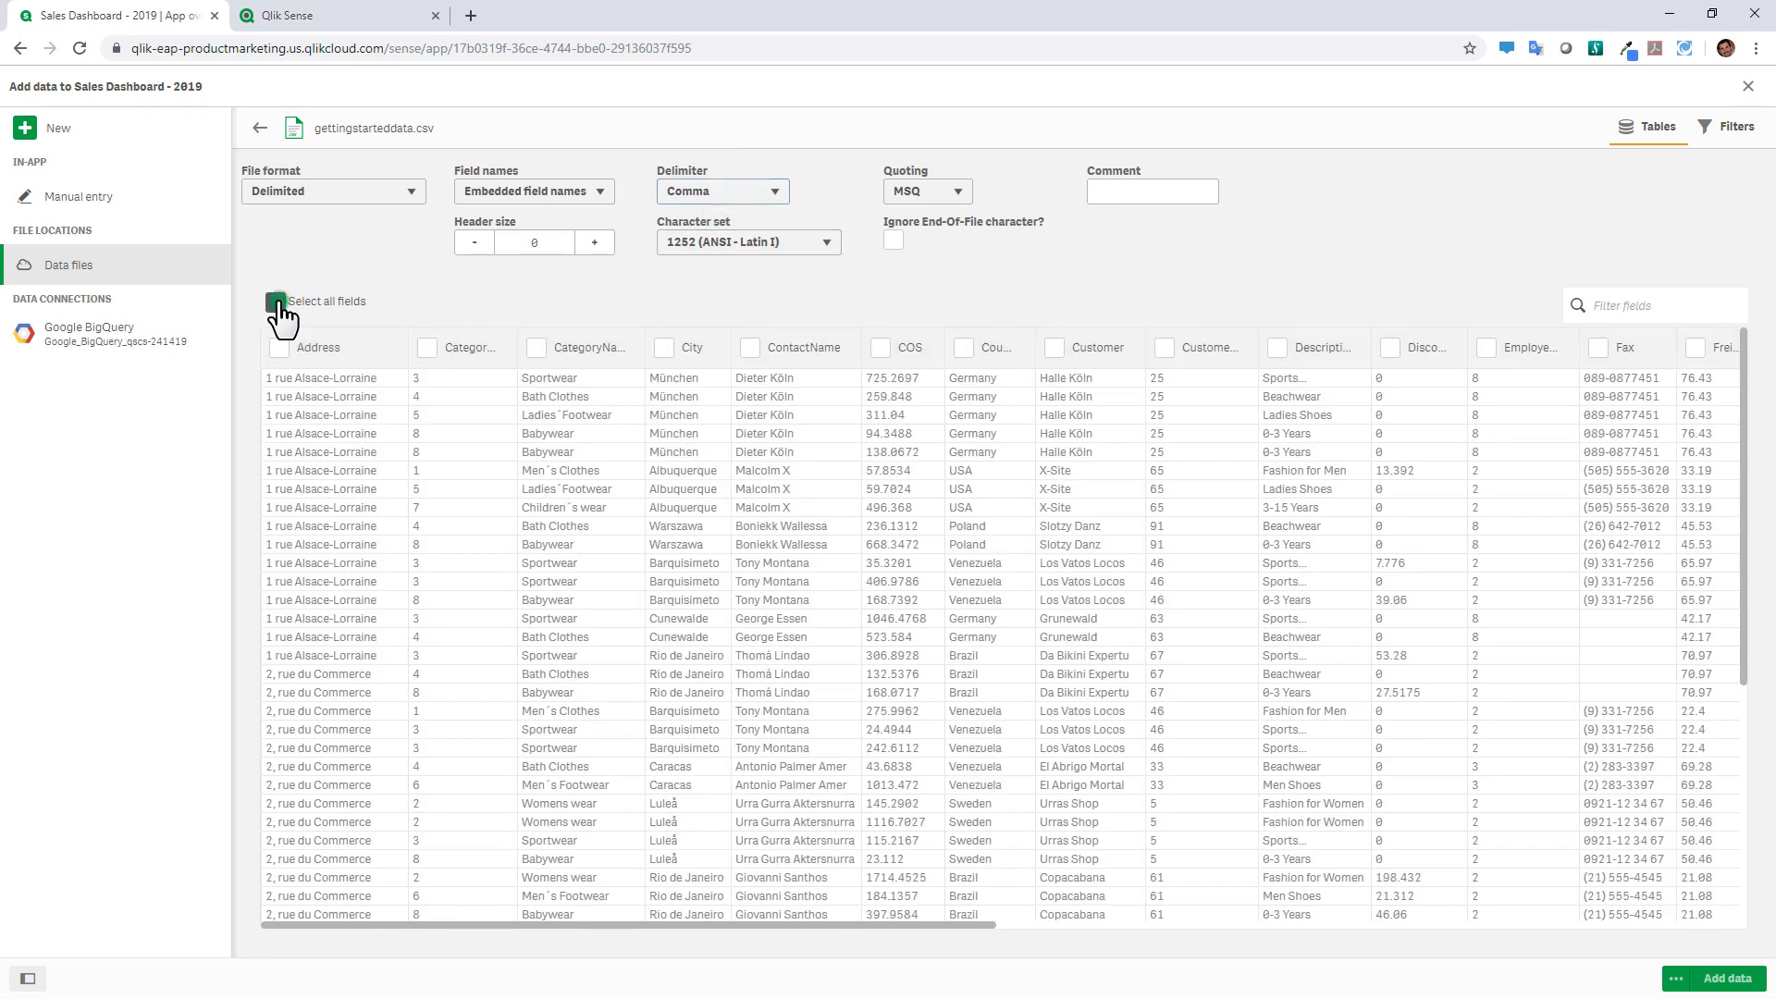
left_click(275, 302)
left_click(1717, 978)
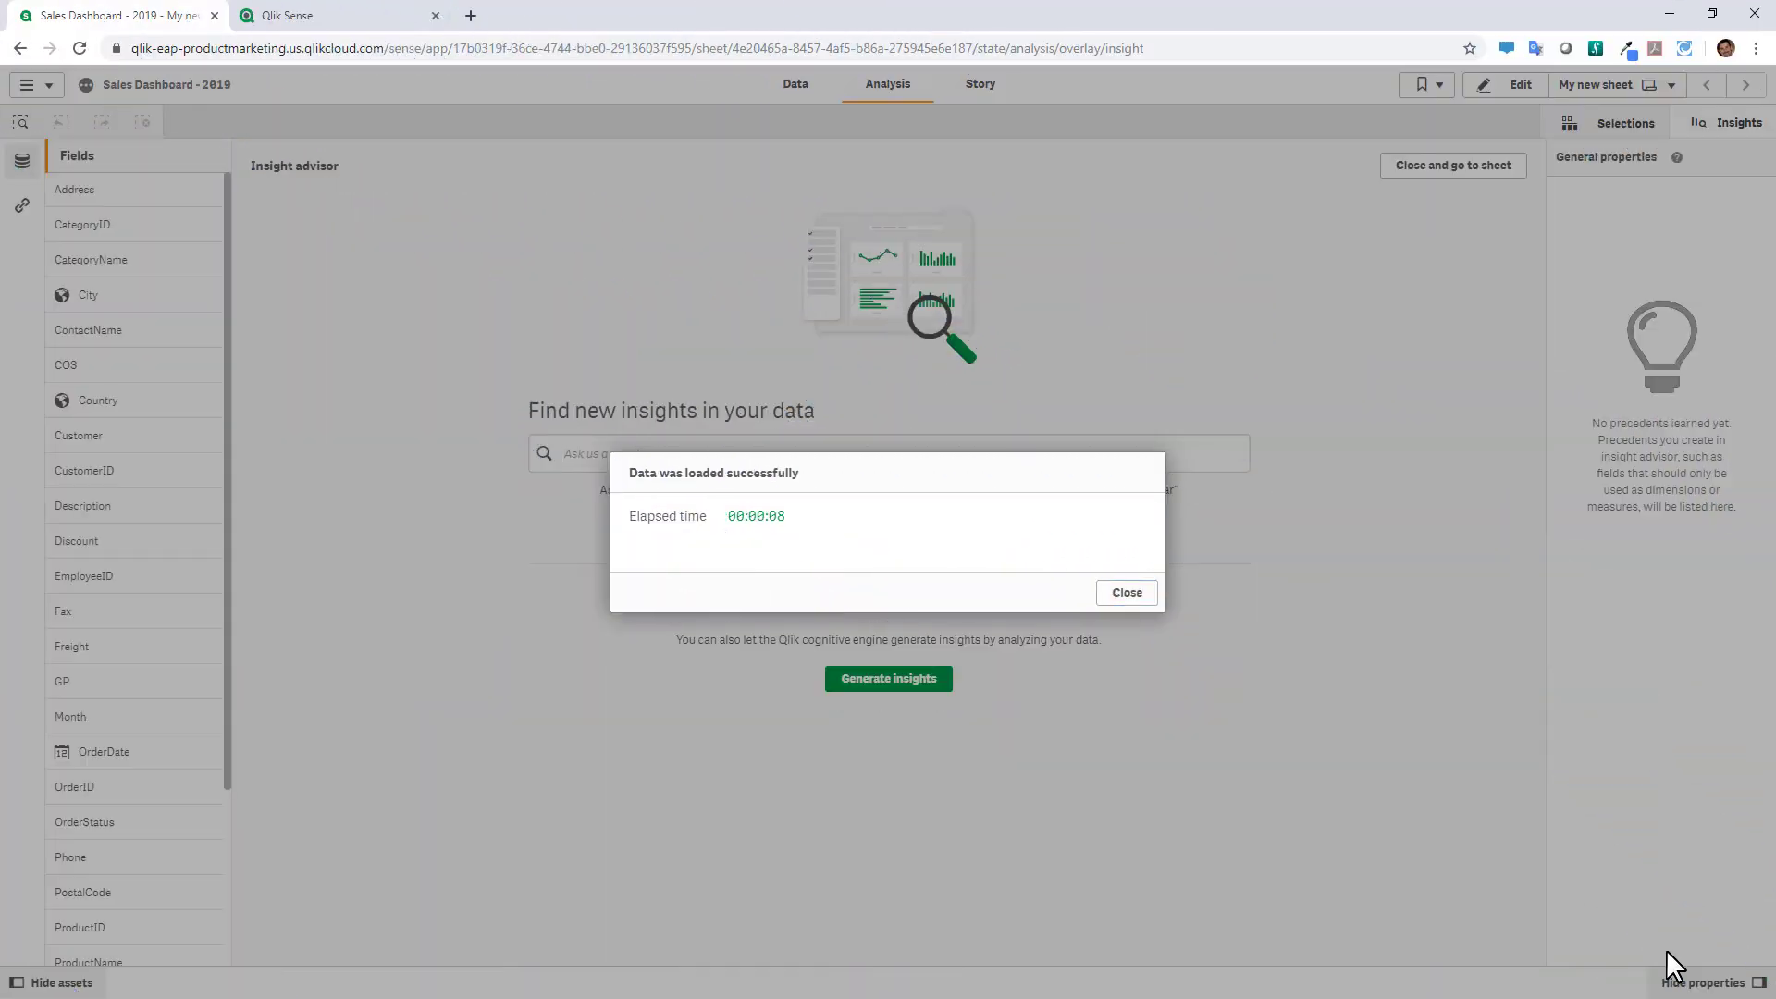
left_click(1124, 594)
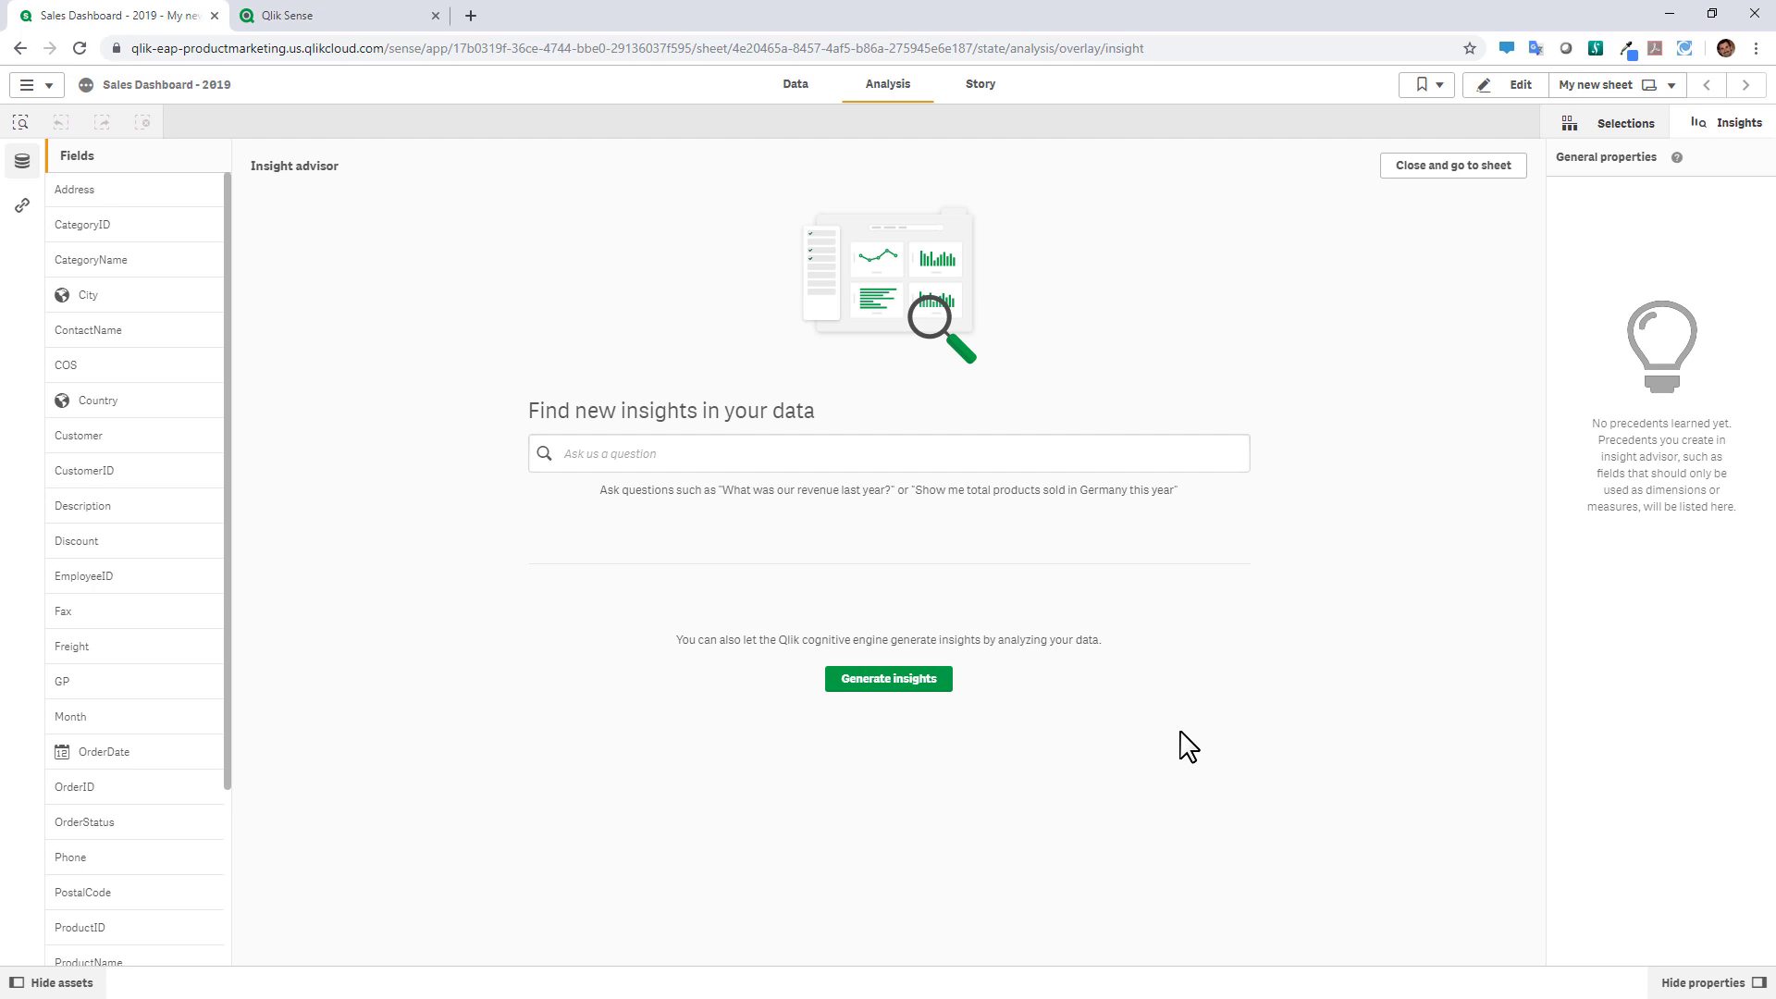
- Ask Insight Advisor the question "Show me sales for 2019"
left_click(706, 453)
type("Show me sales")
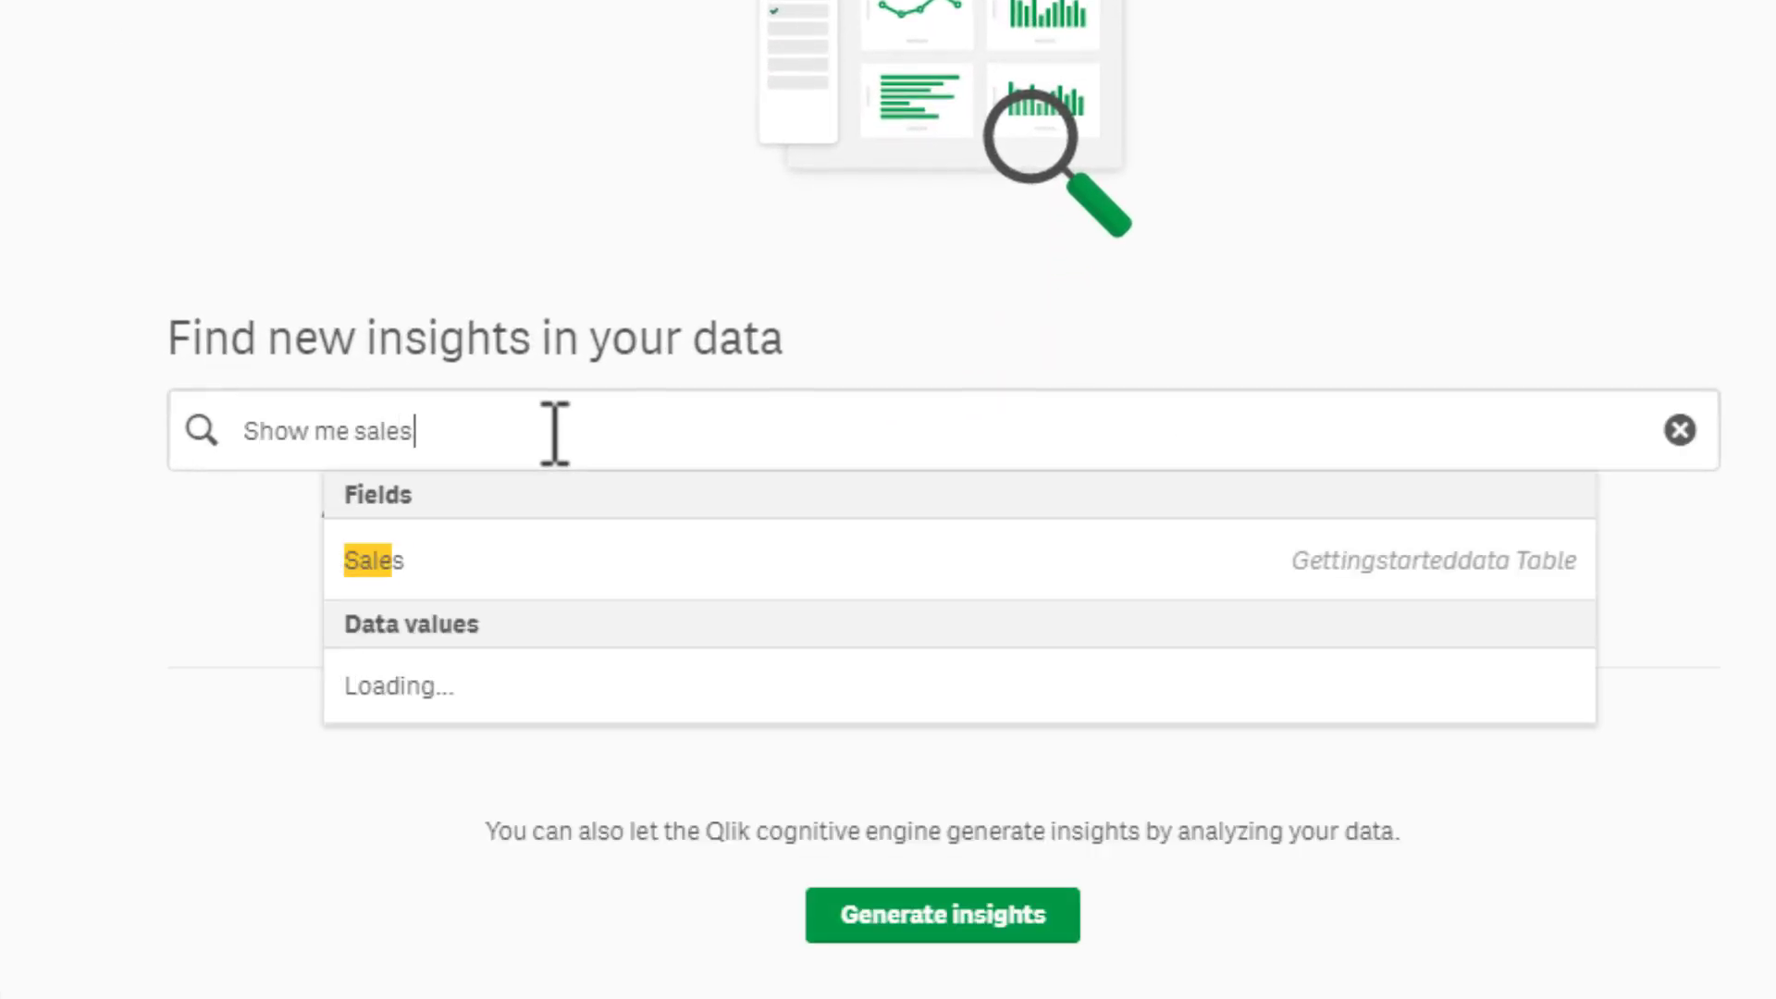
type(" for ")
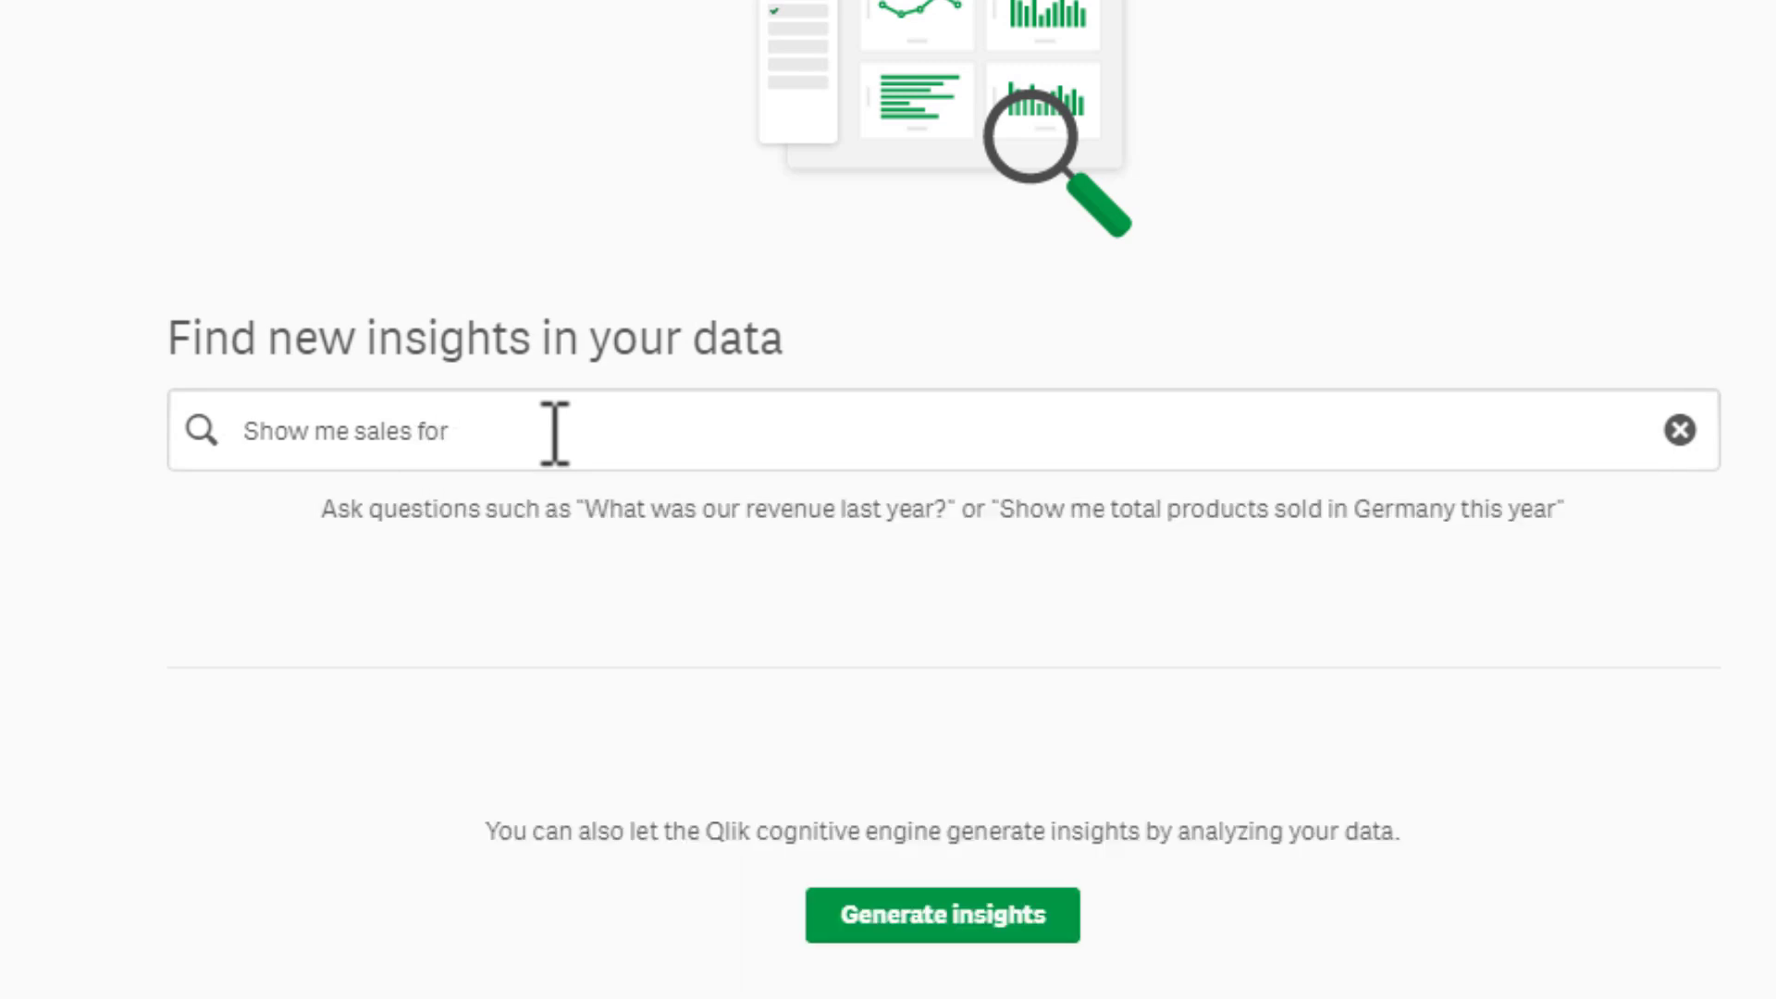
type("2019")
key("Return")
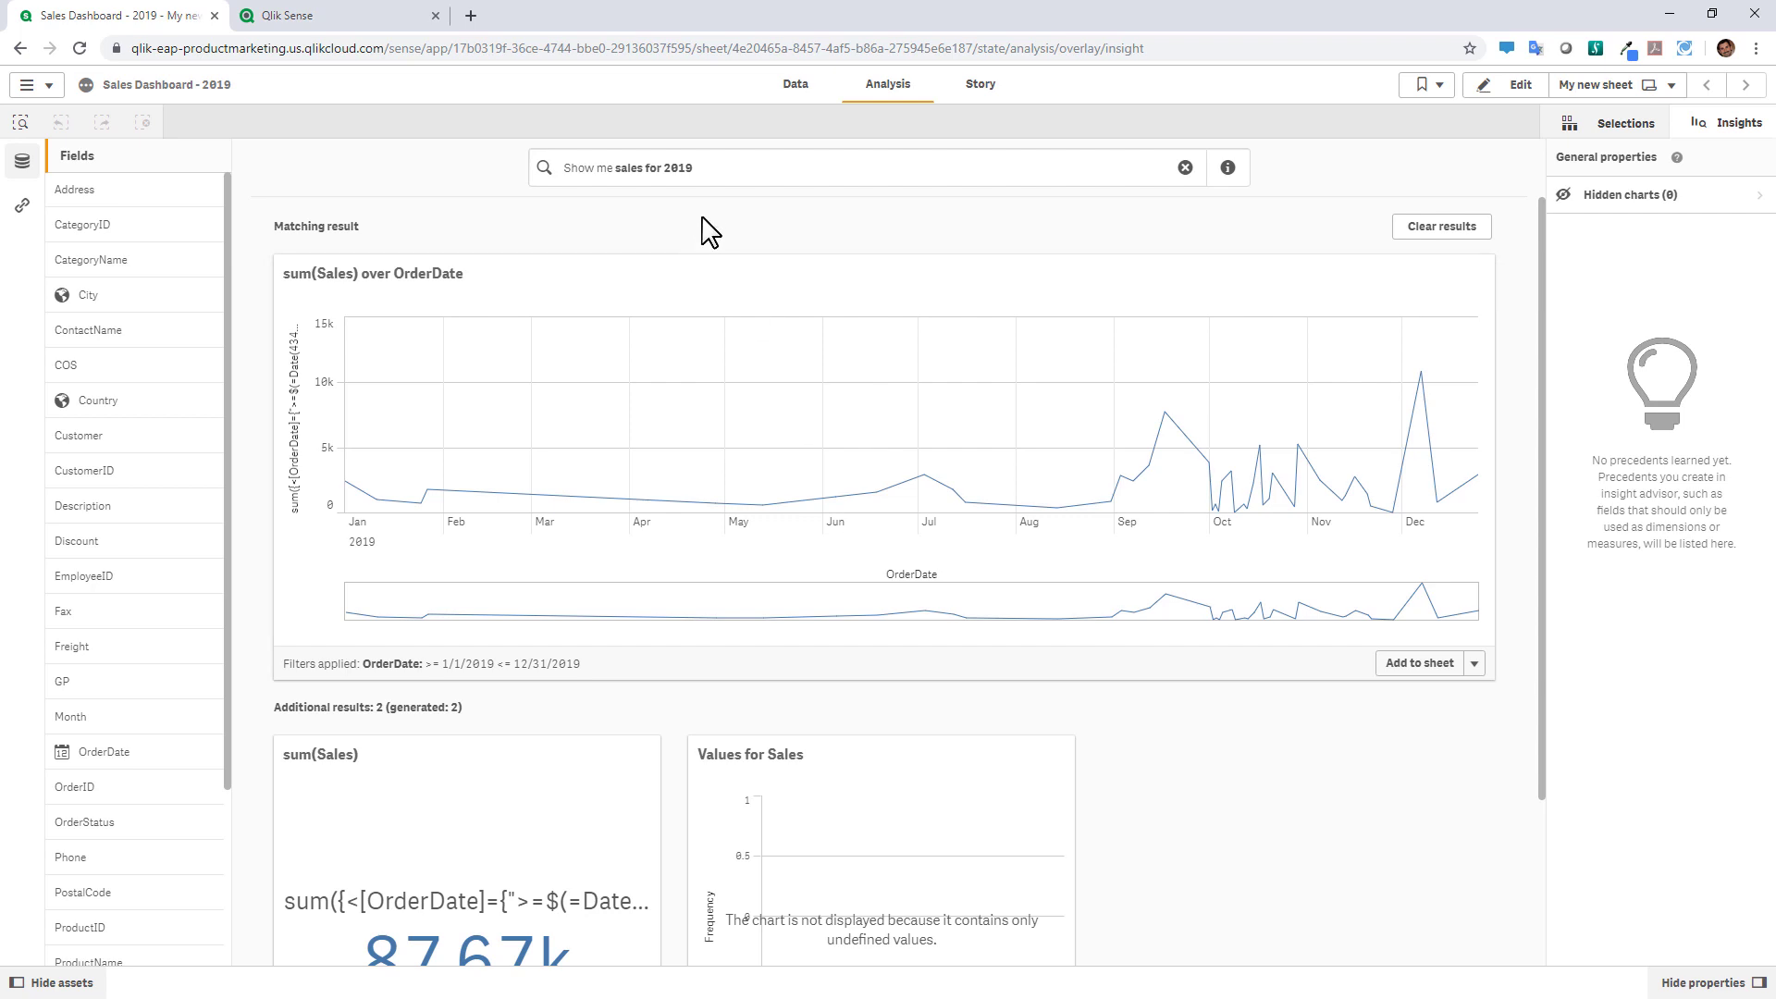
- Extend the question with "where OrderStatus is complete", using the suggested OrderStatus field, and run it
left_click(717, 174)
type("where order")
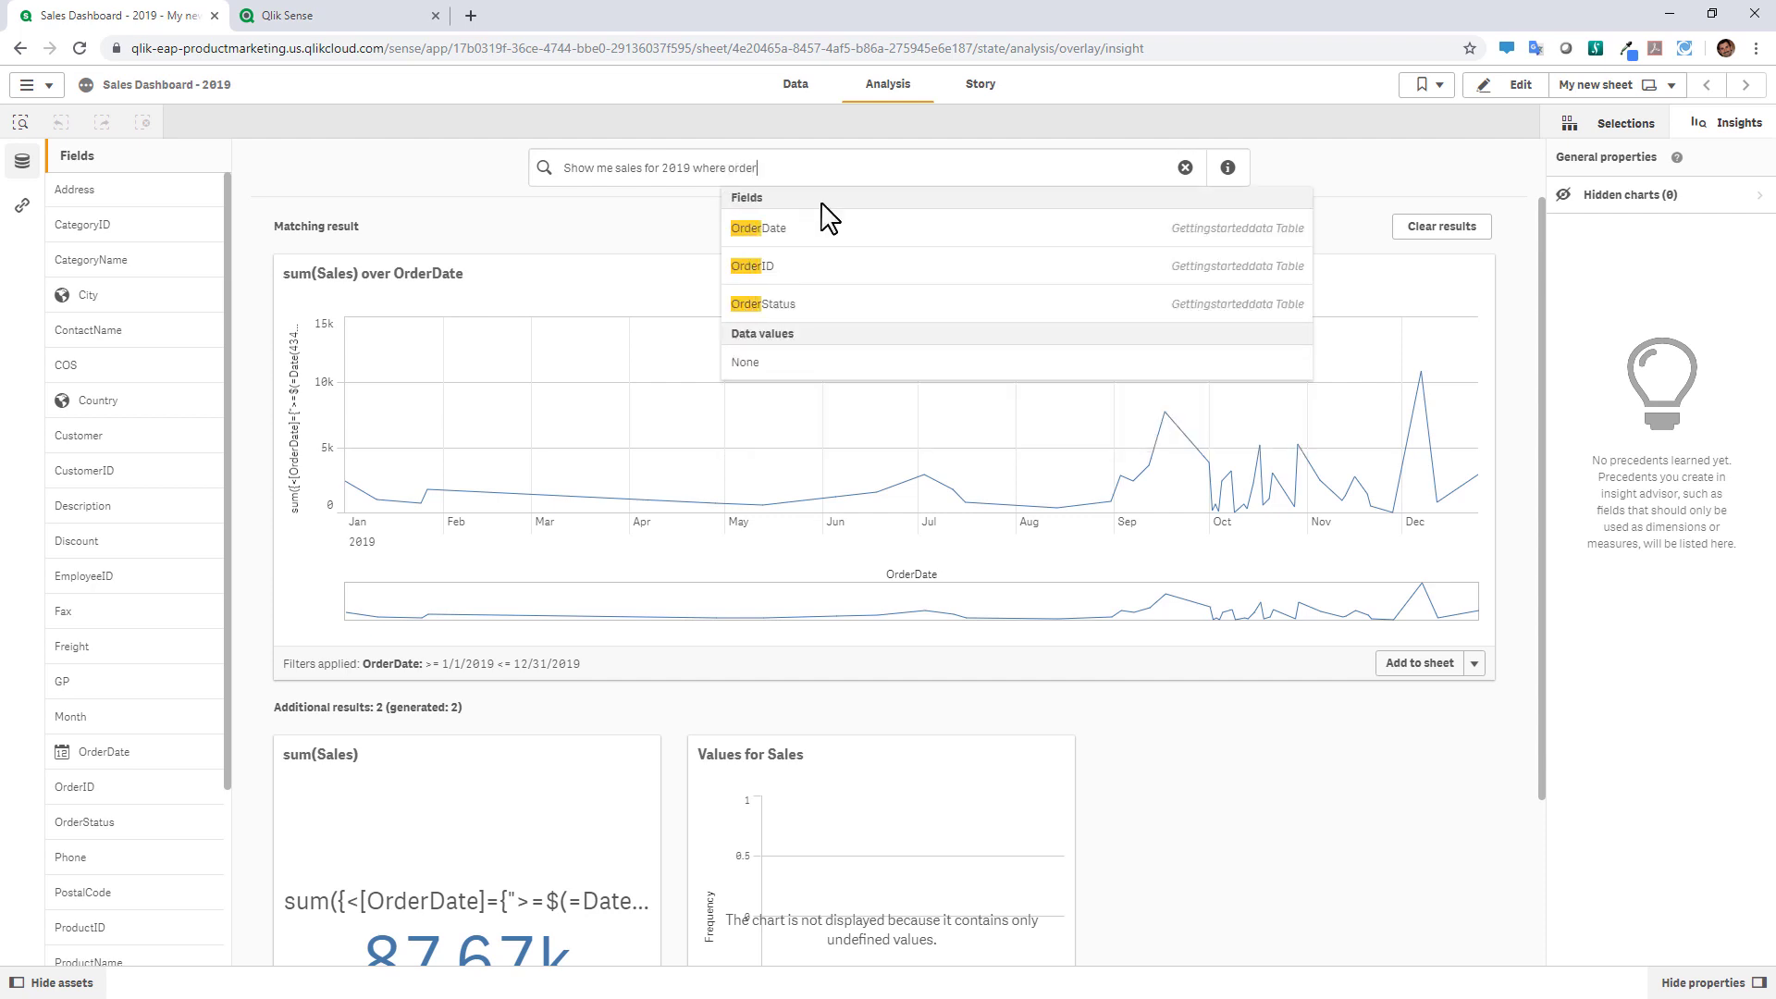
left_click(789, 305)
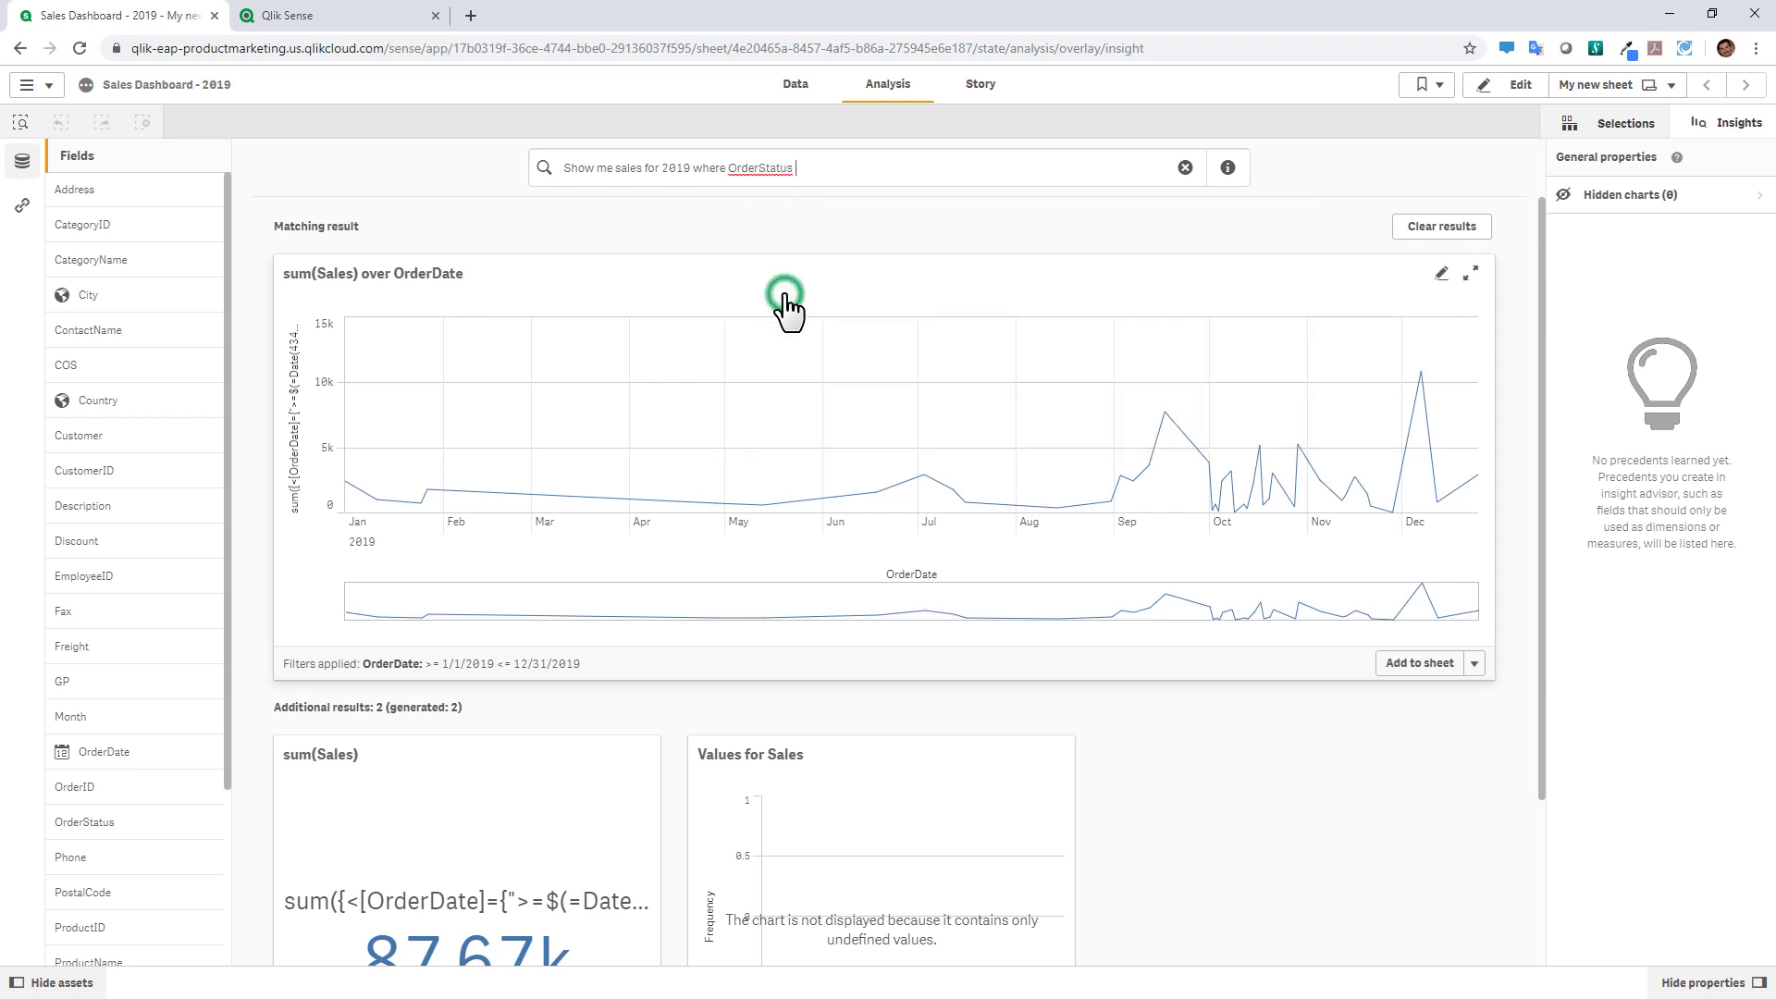
type("is")
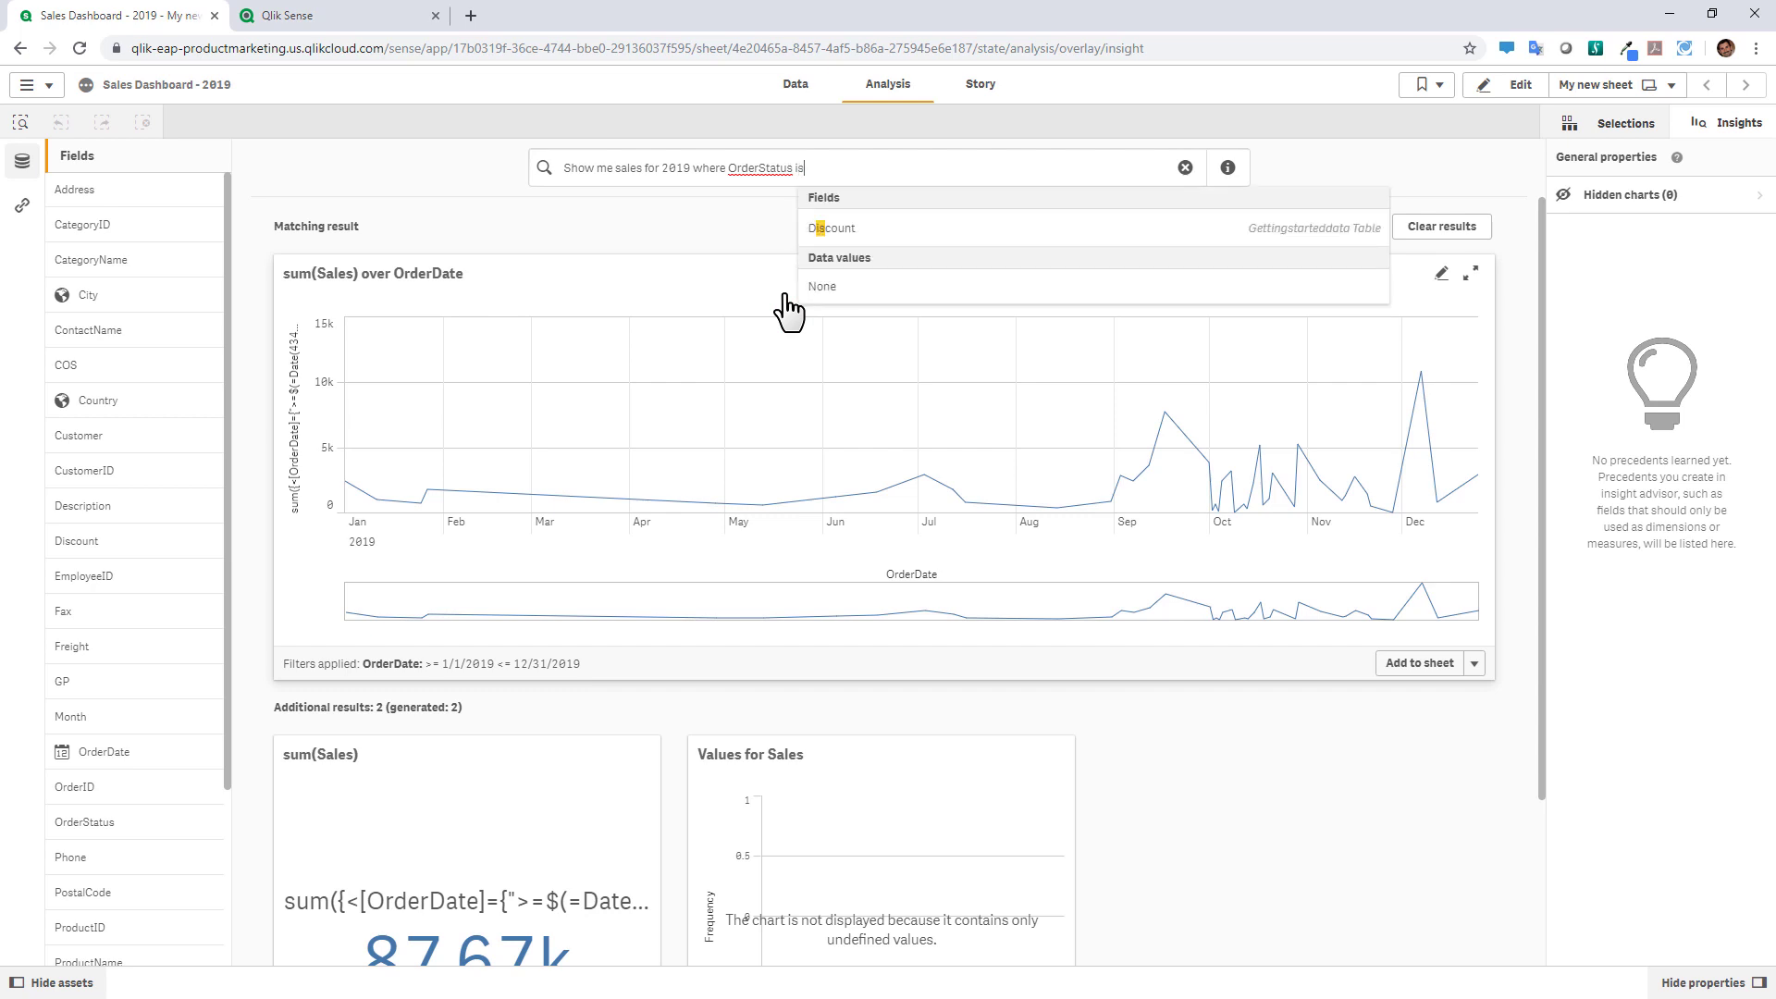
type(" complete")
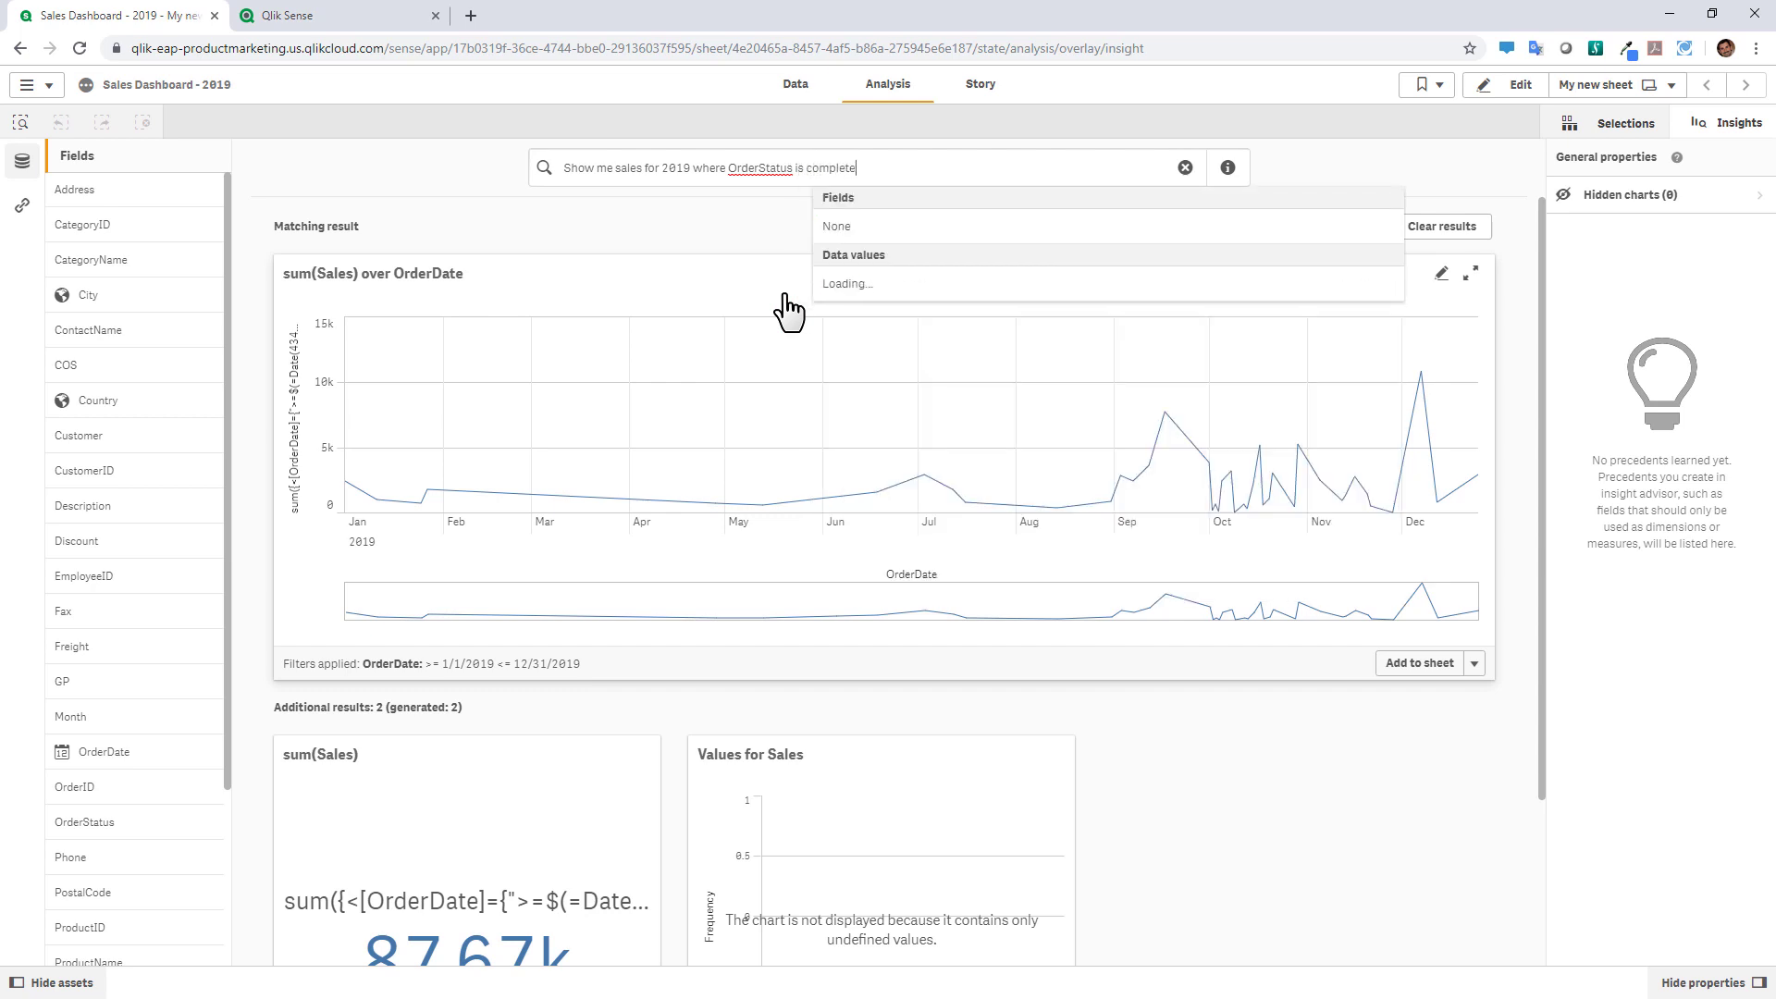
key("Return")
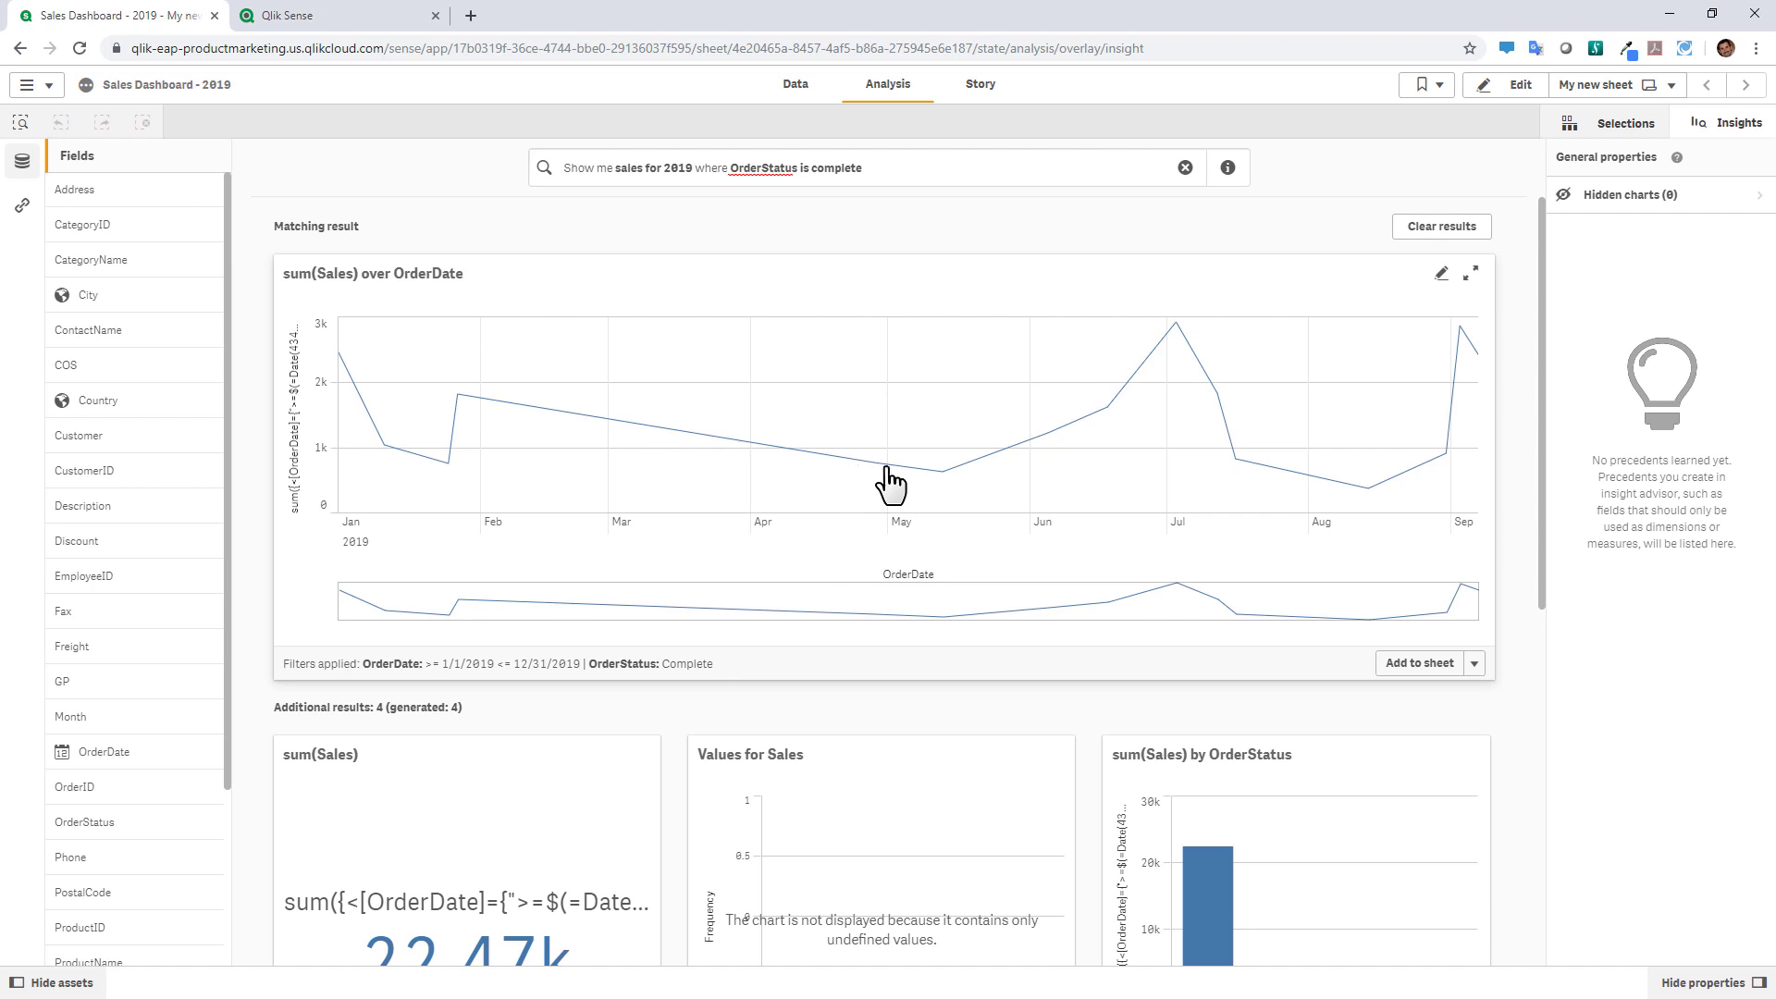
- Look through the generated charts and add the sum(Sales) over OrderDate line chart to My new sheet
scroll(916, 647, "down", 3)
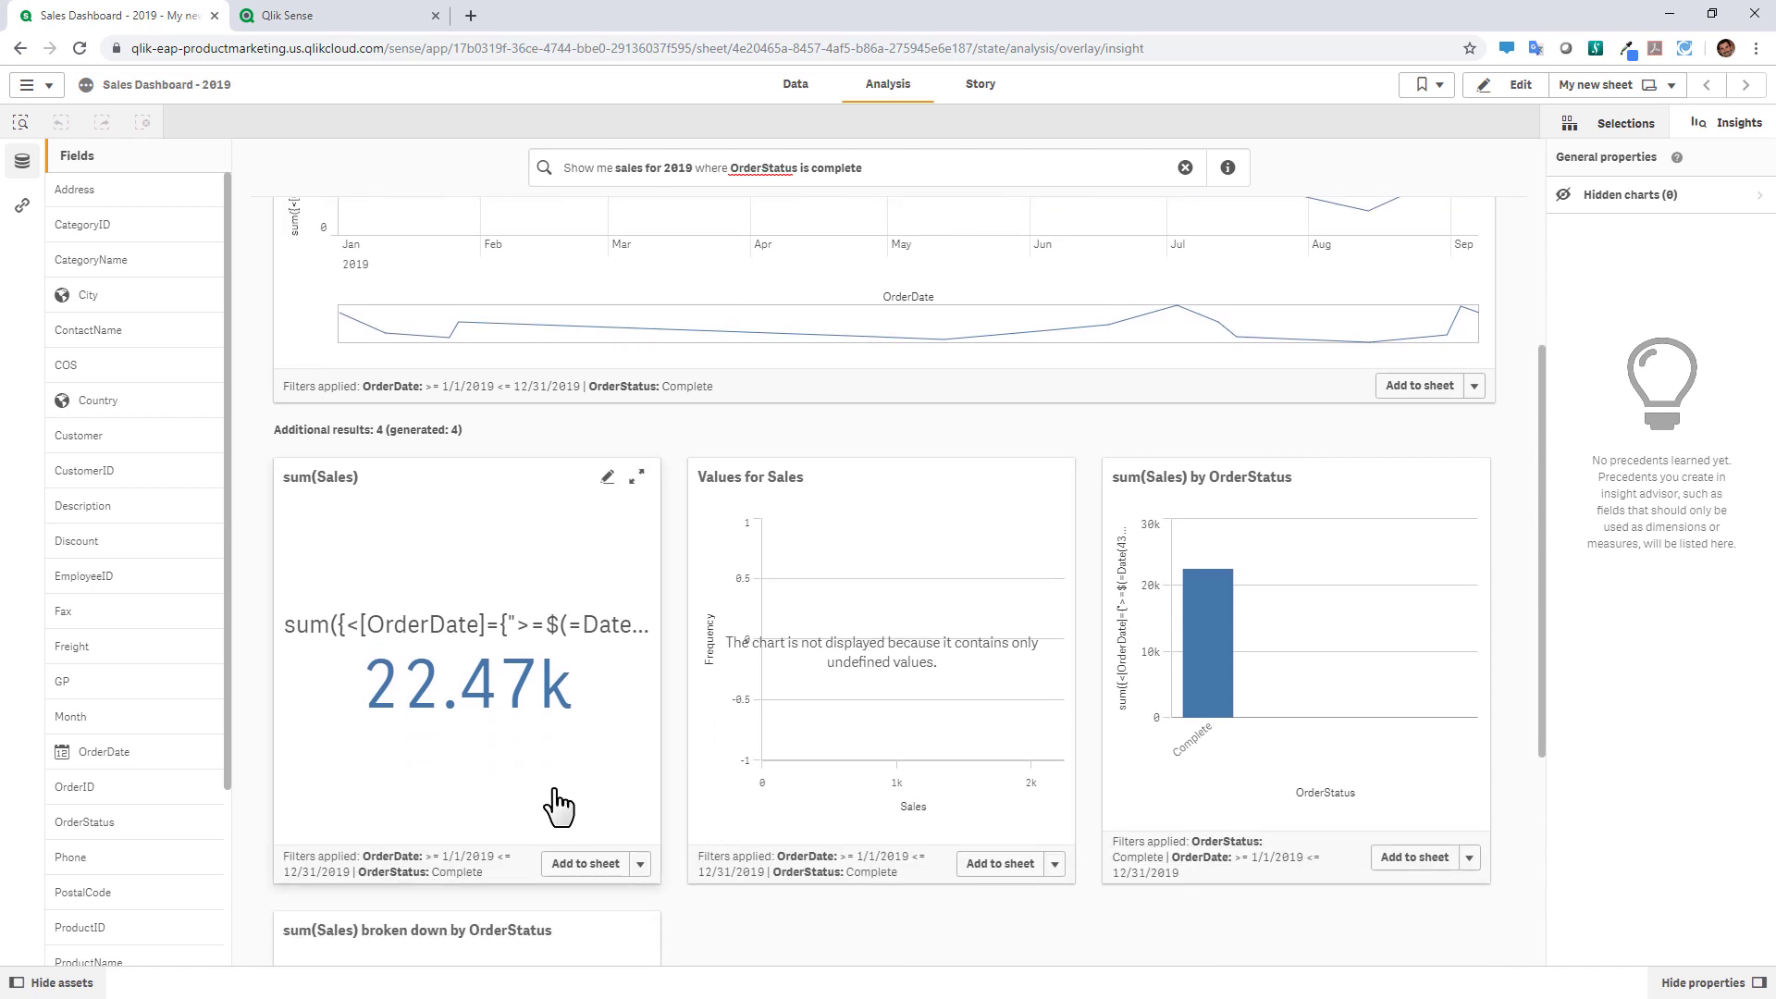
scroll(567, 801, "down", 1)
scroll(648, 819, "down", 2)
scroll(731, 846, "up", 6)
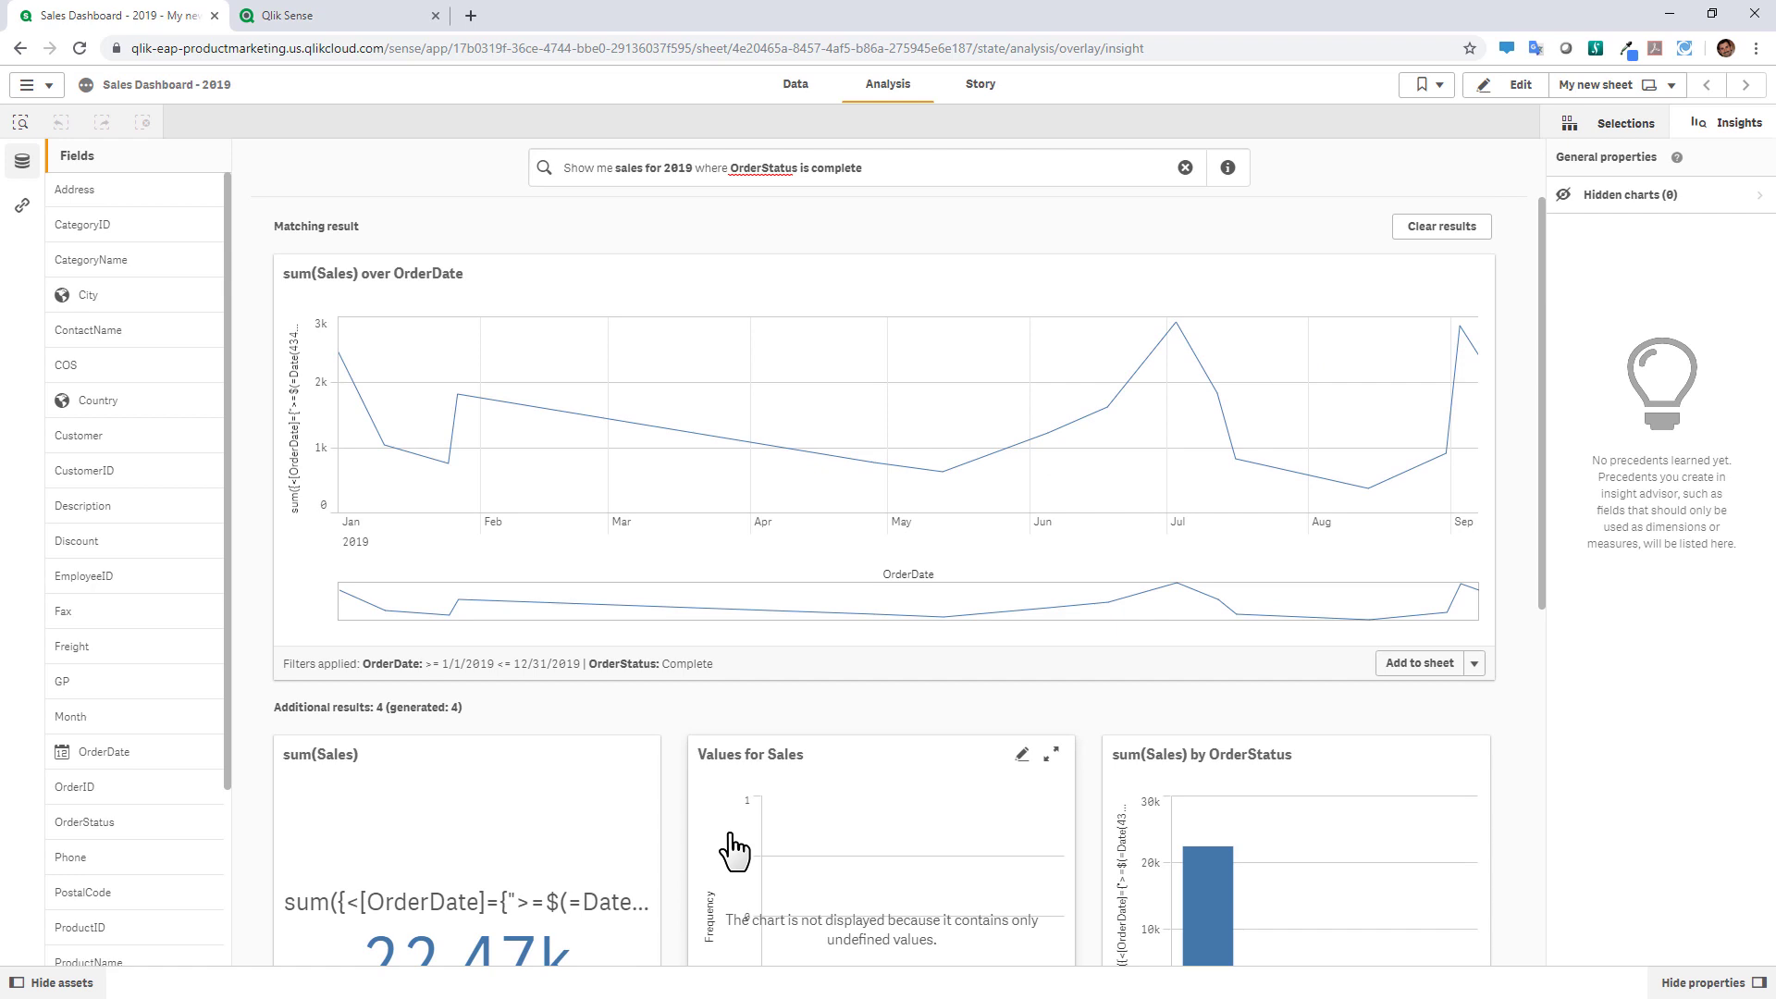
left_click(1401, 664)
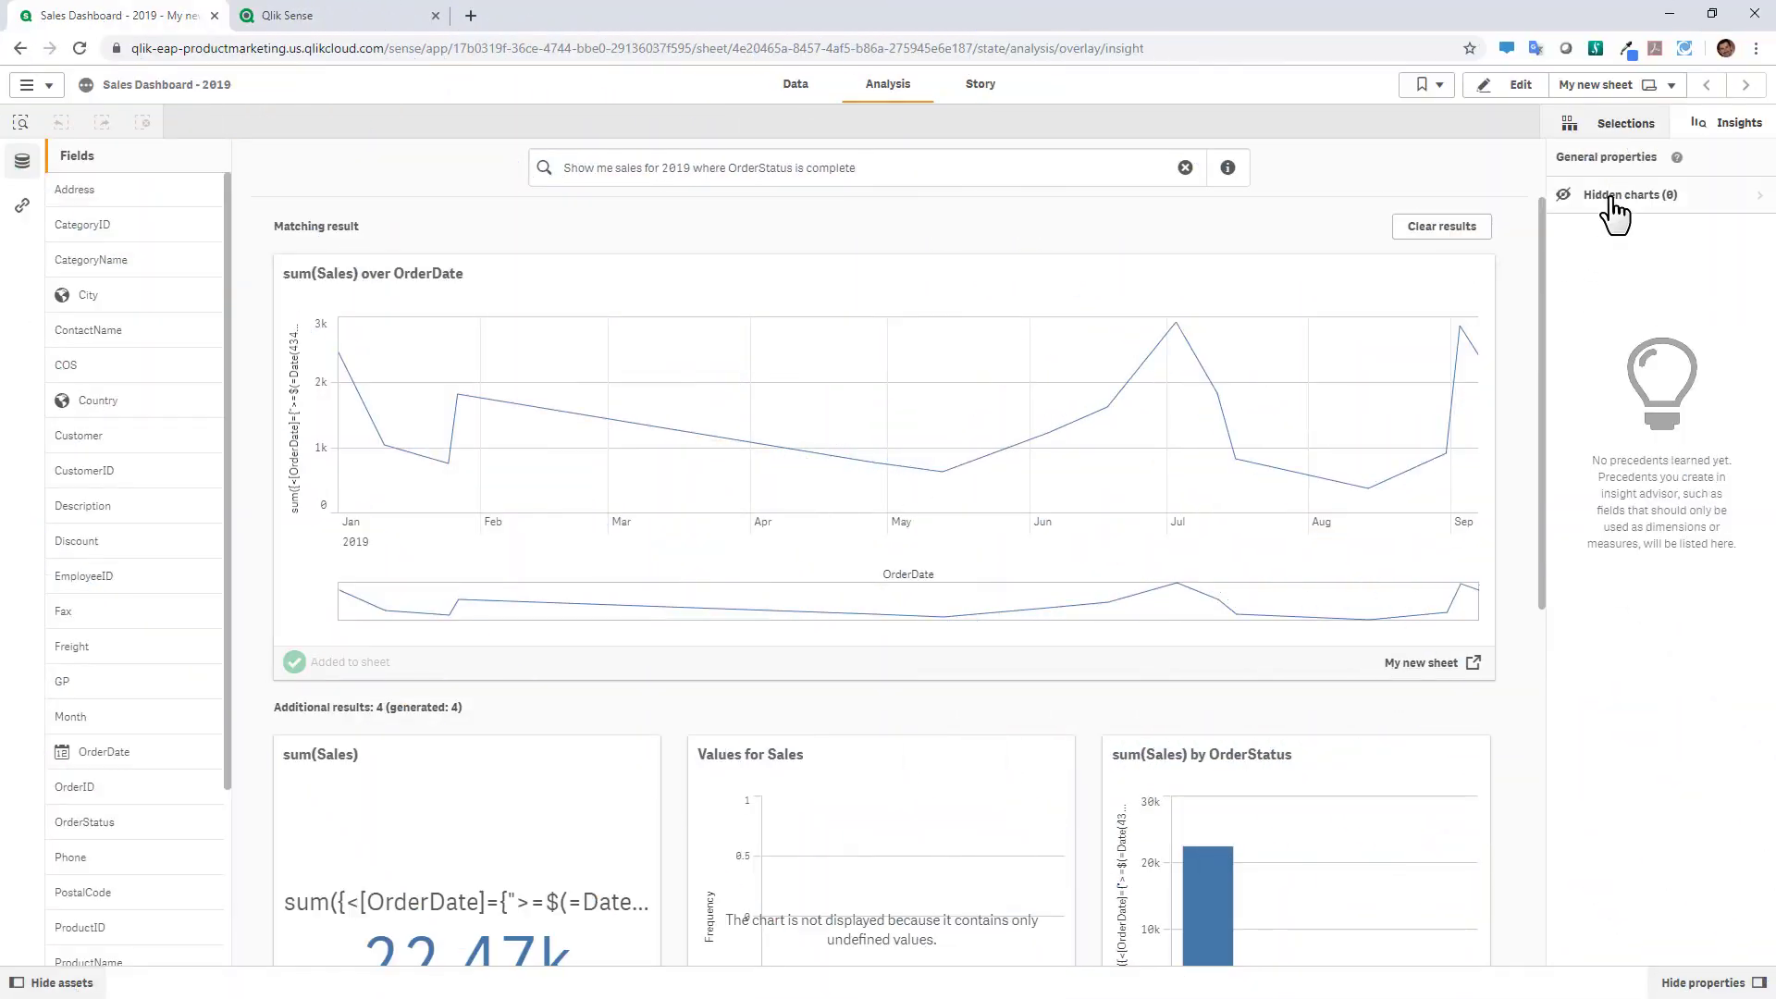
- Clear the question results and let the cognitive engine generate insights from the data
left_click(1469, 230)
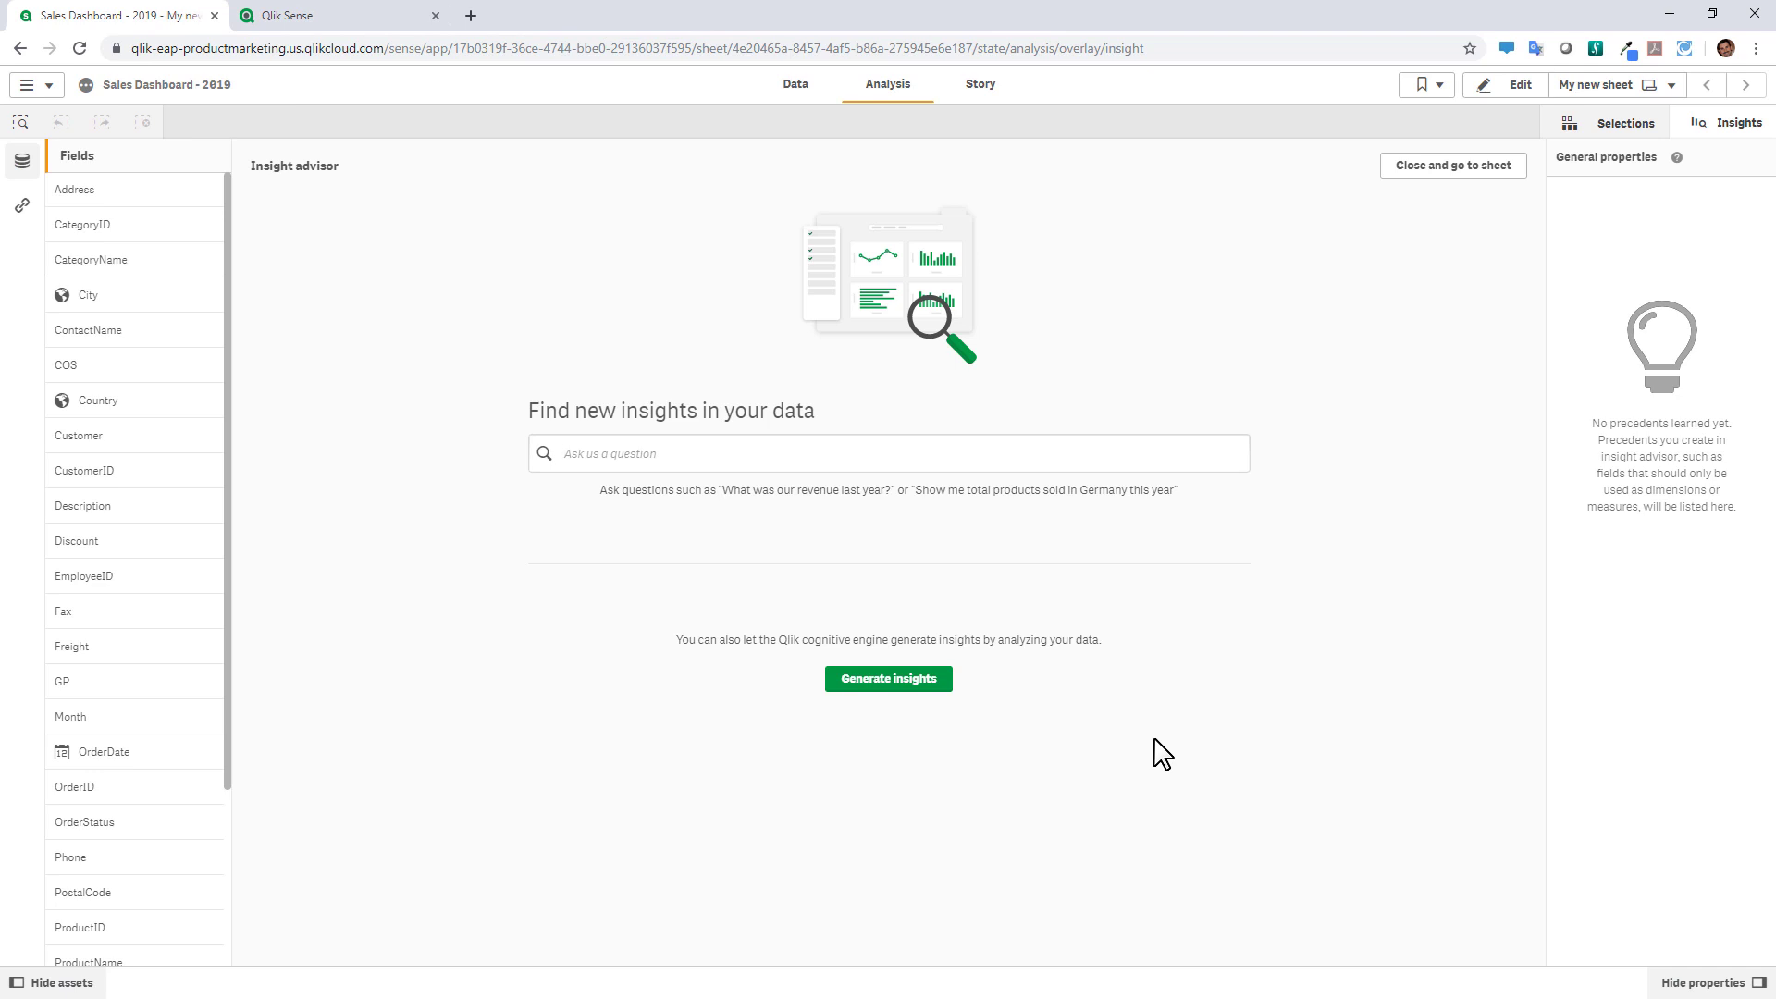
left_click(888, 682)
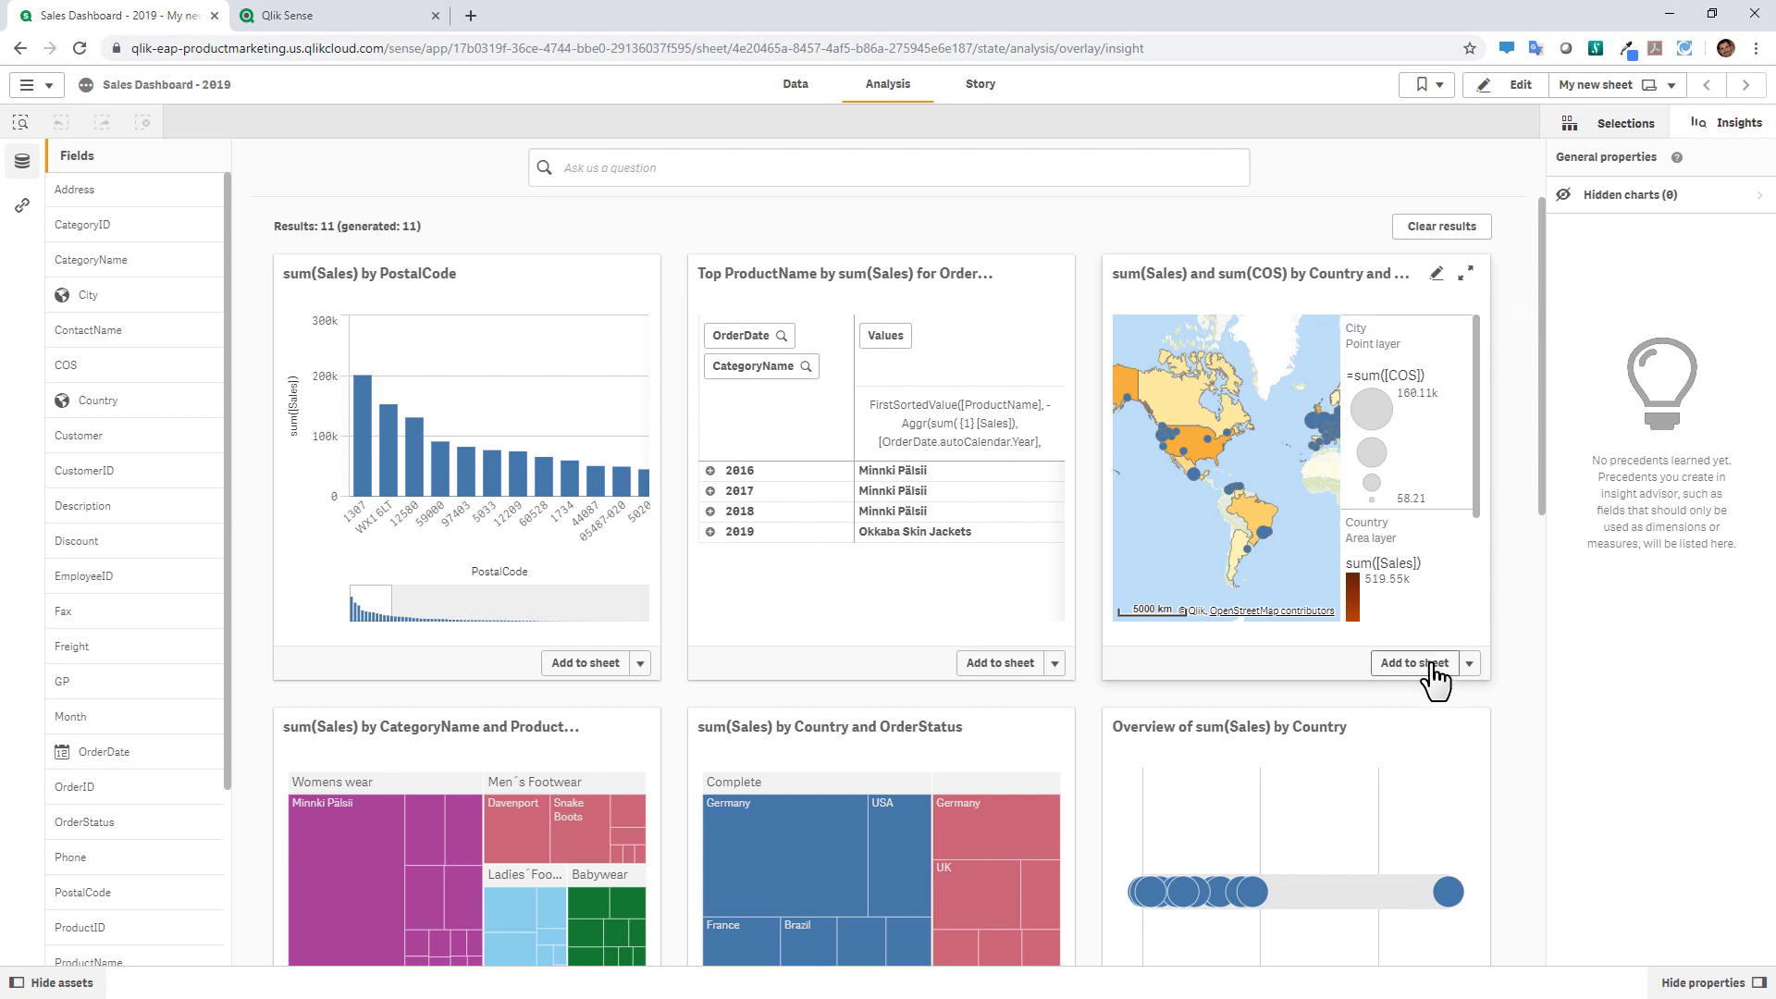
- In the properties of the Sales and COS map by Country and City, stop COS from being proposed again and refresh the insight results
left_click(1465, 273)
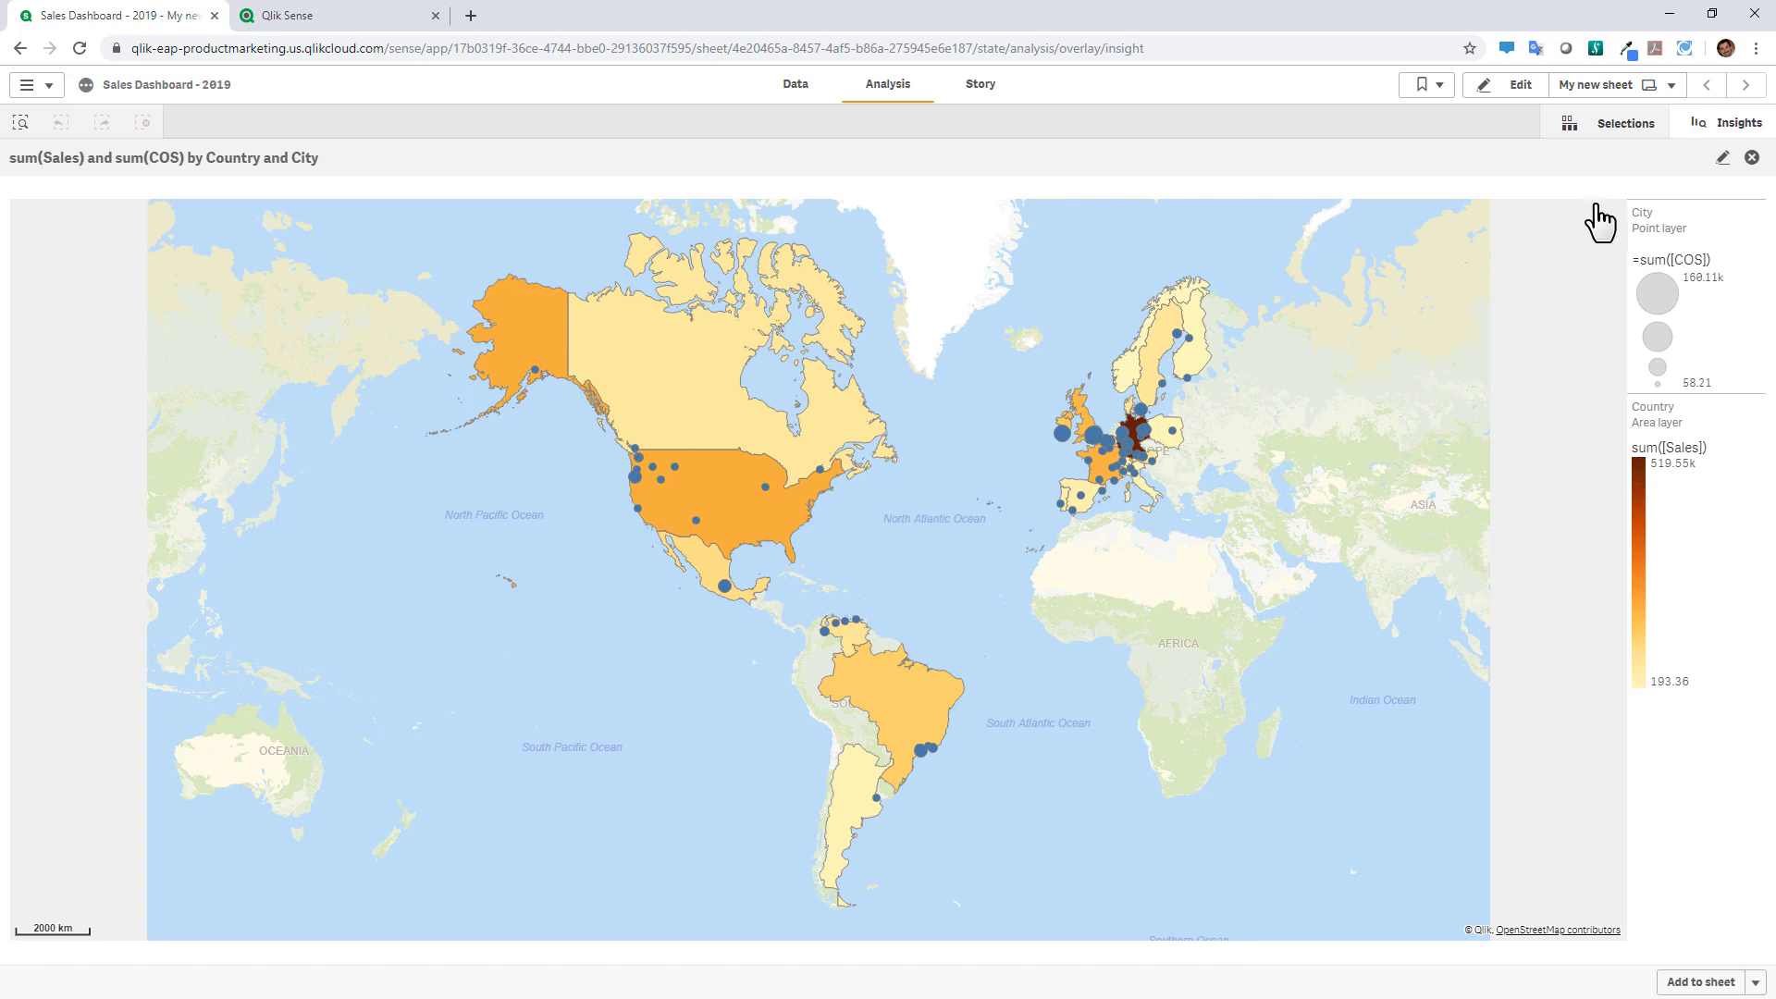
left_click(1720, 159)
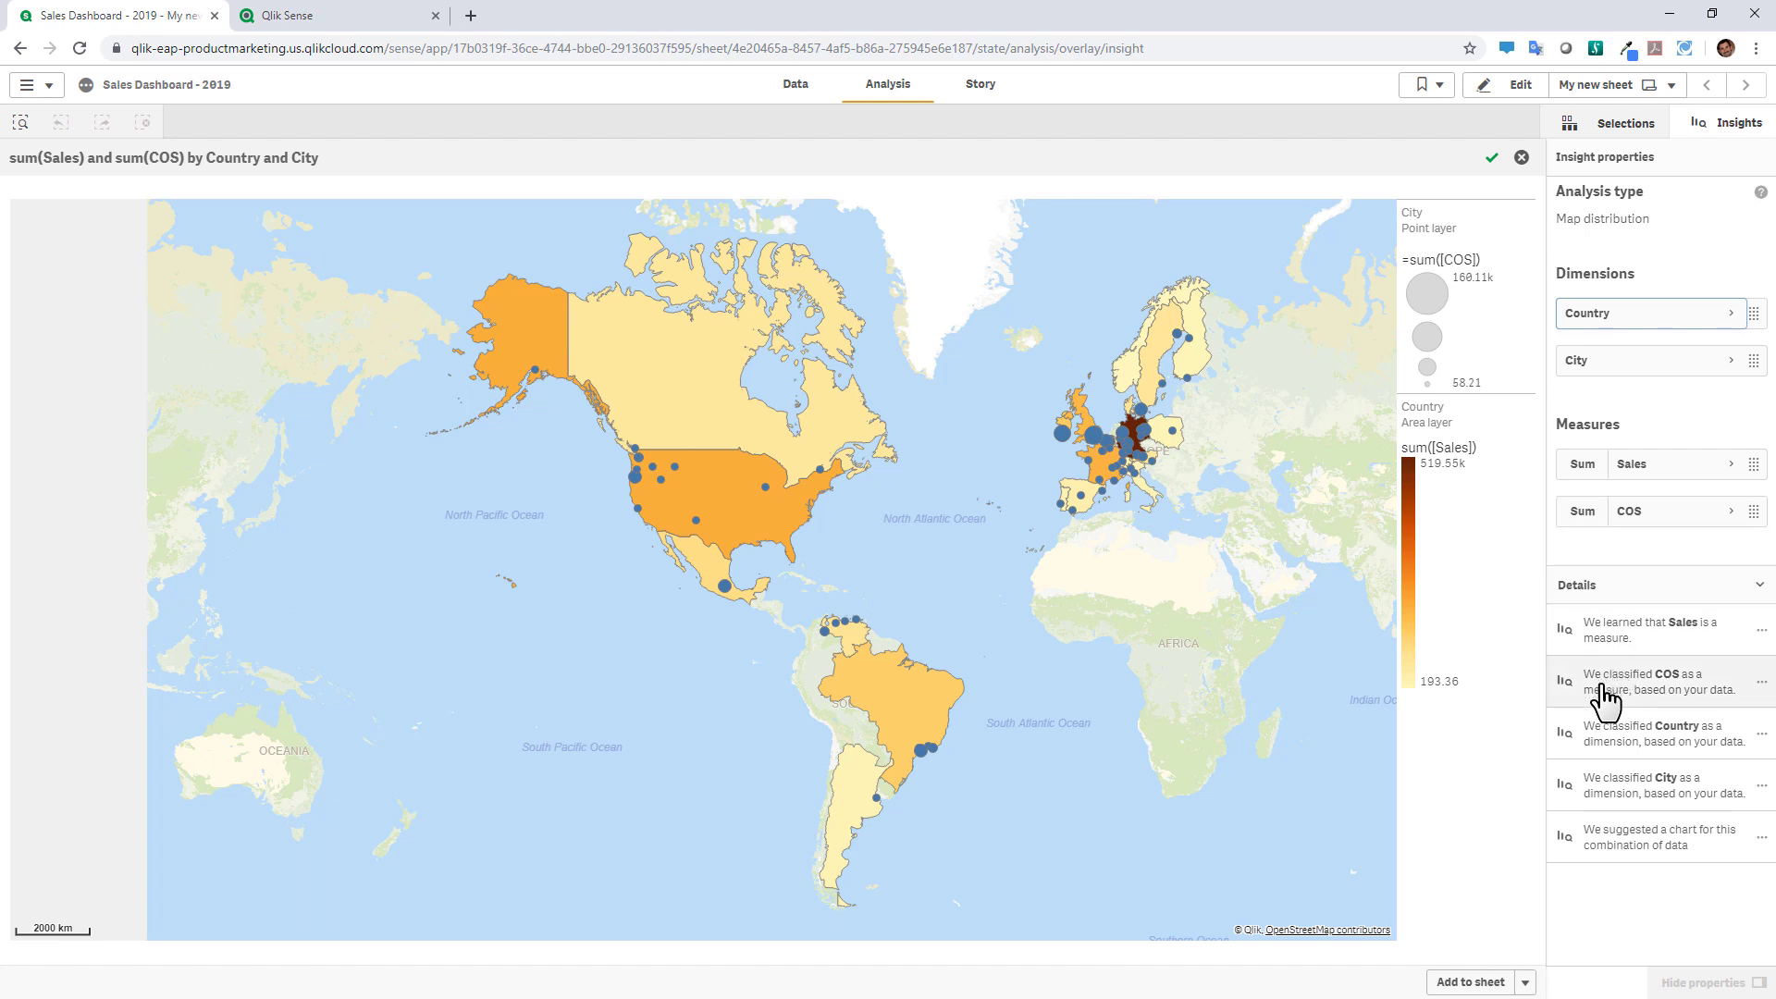
left_click(1716, 708)
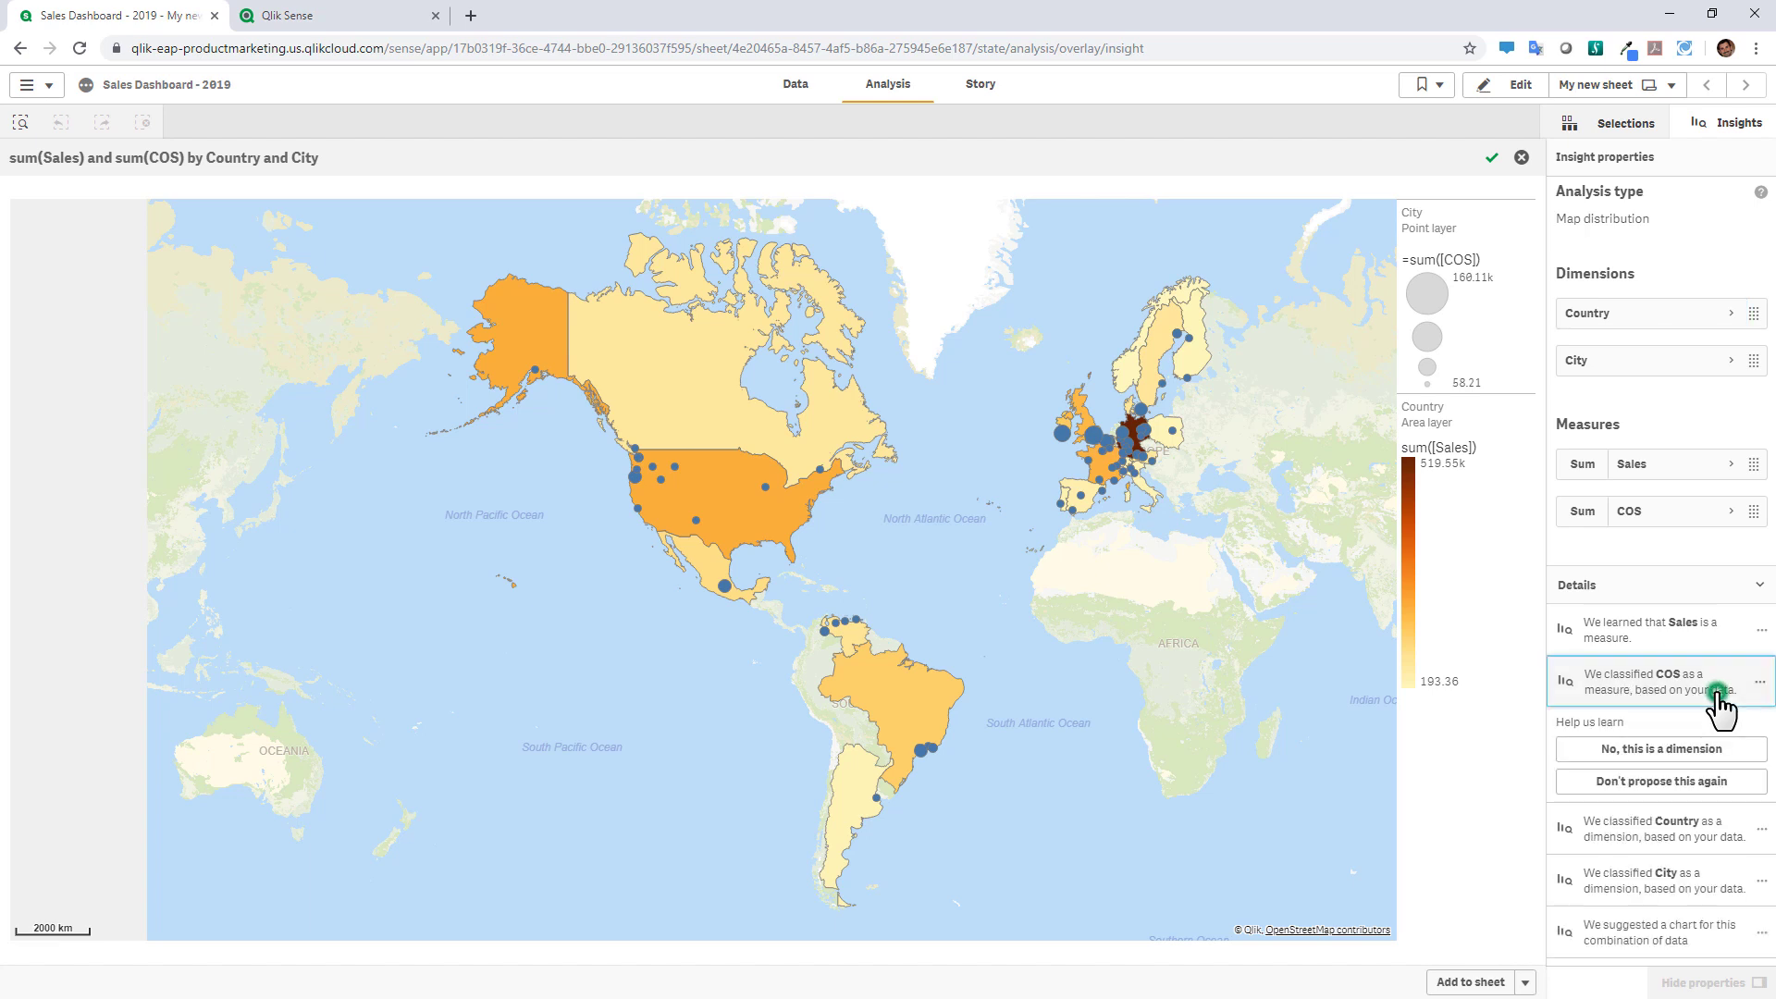
left_click(1648, 783)
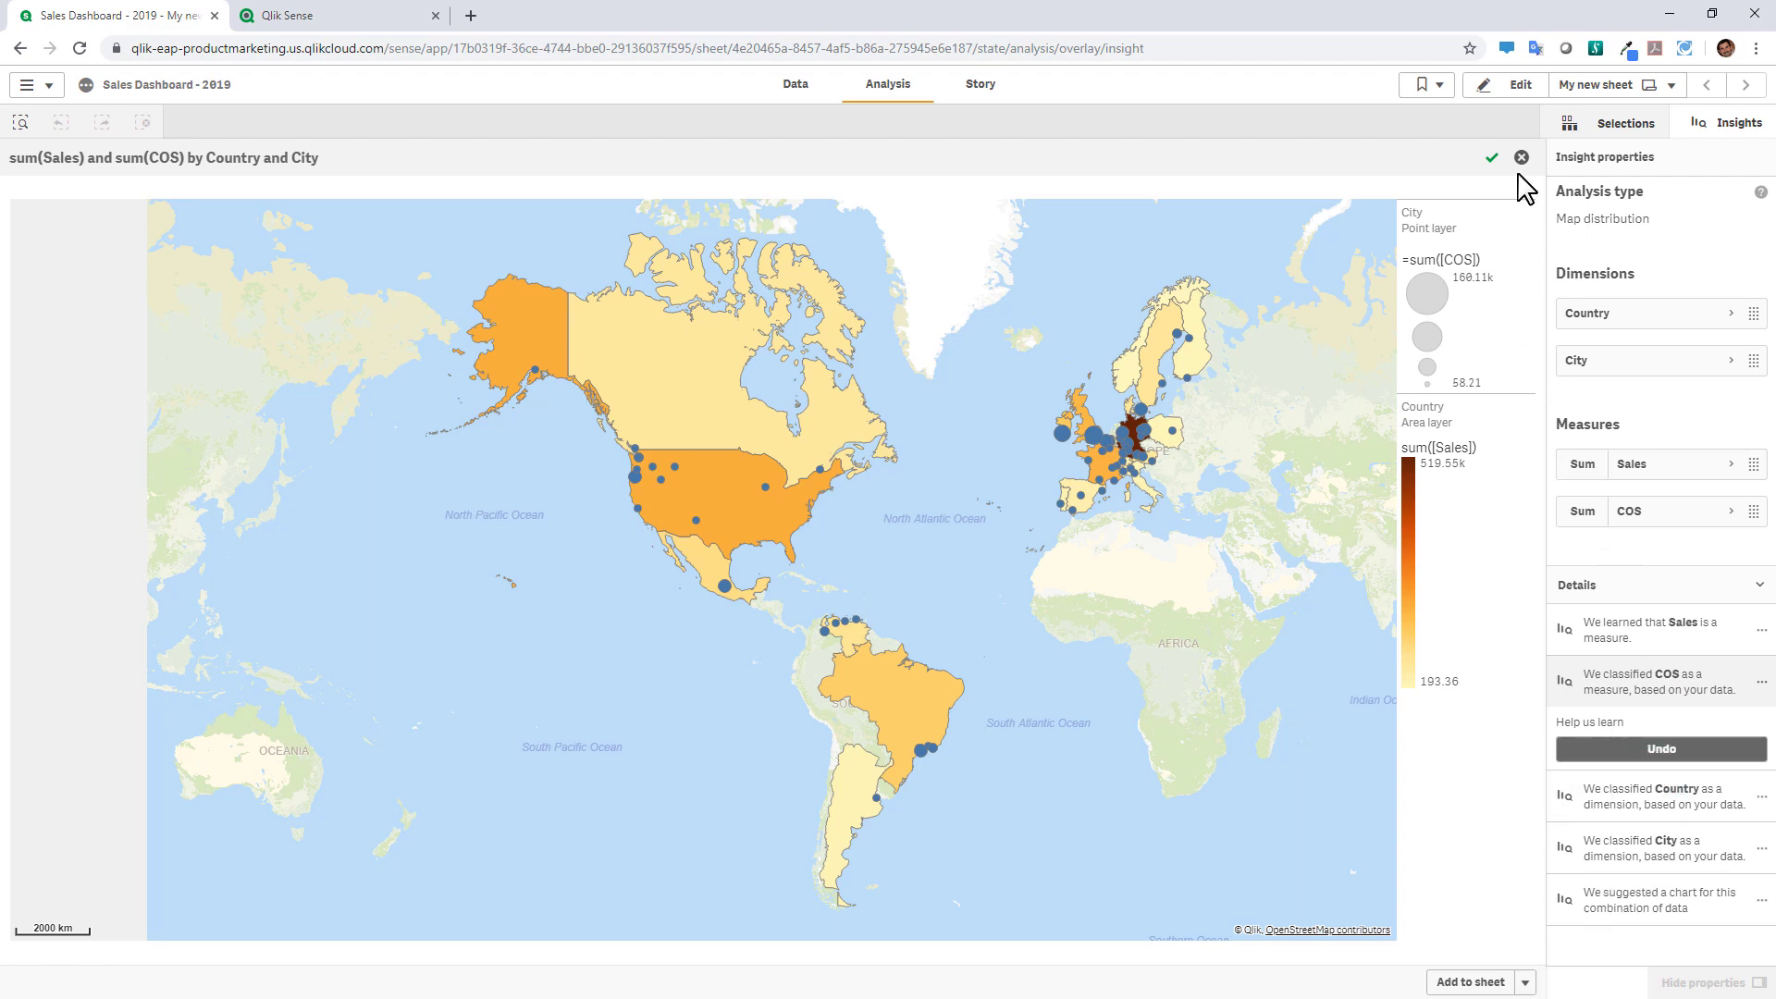
left_click(1492, 157)
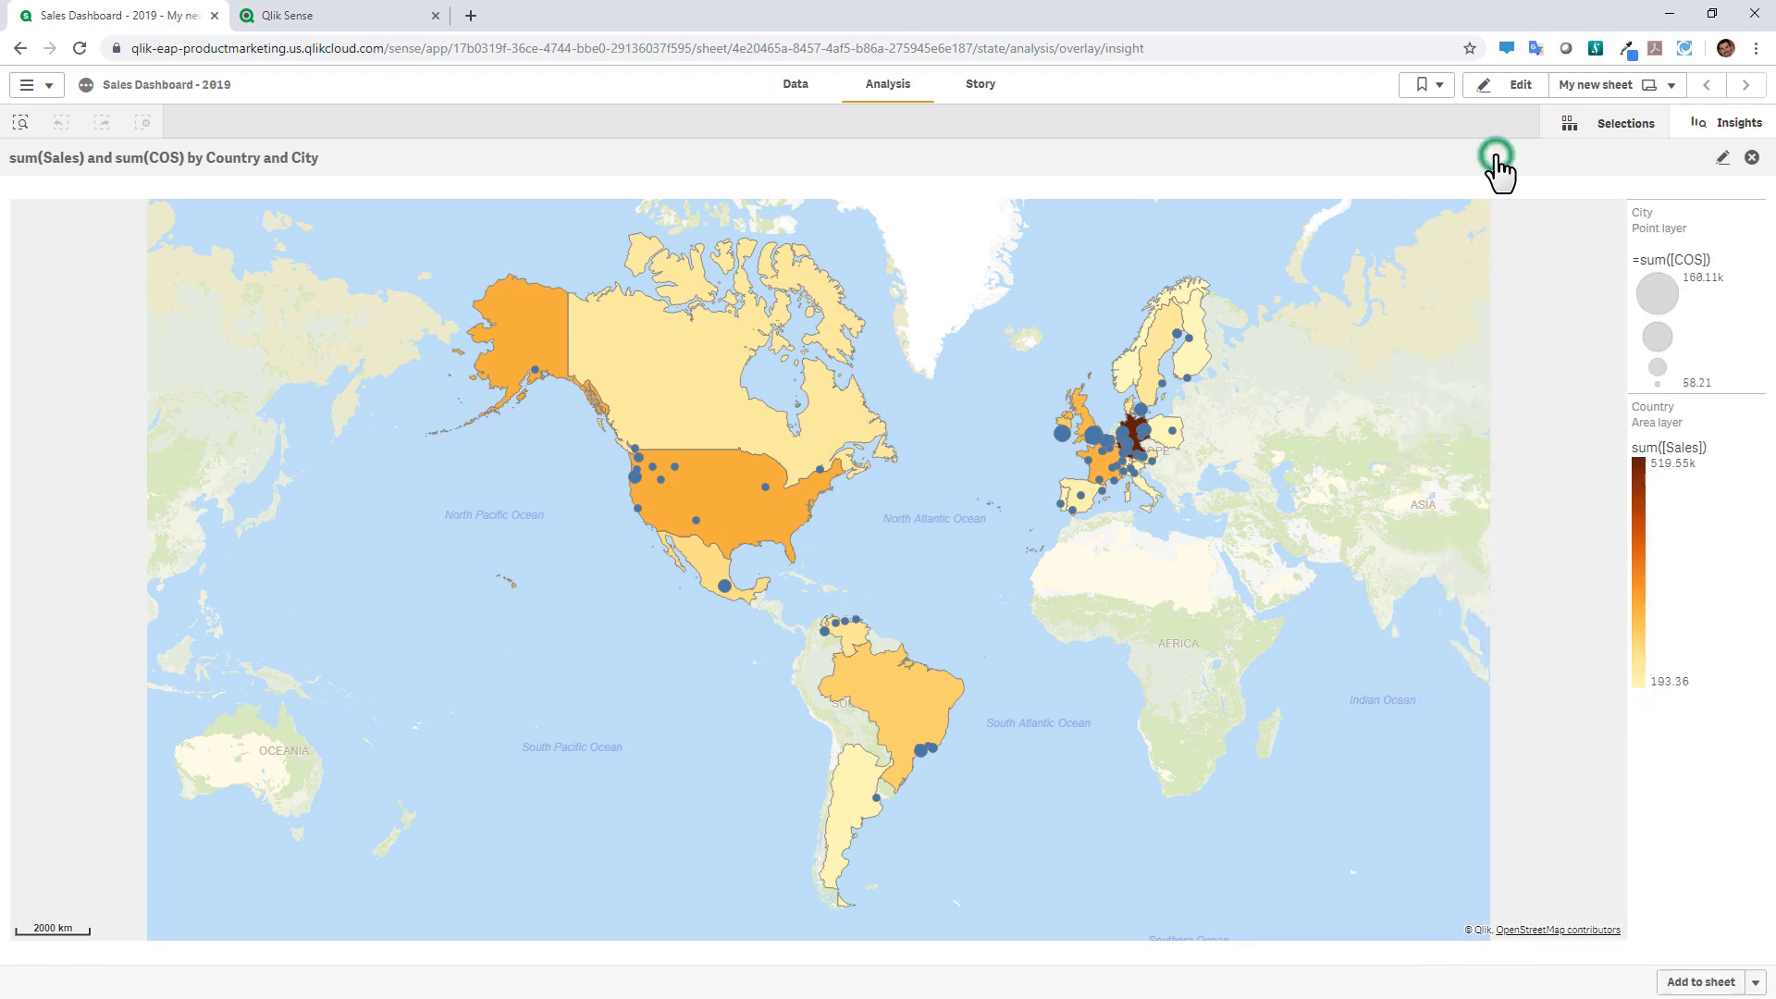
left_click(1755, 158)
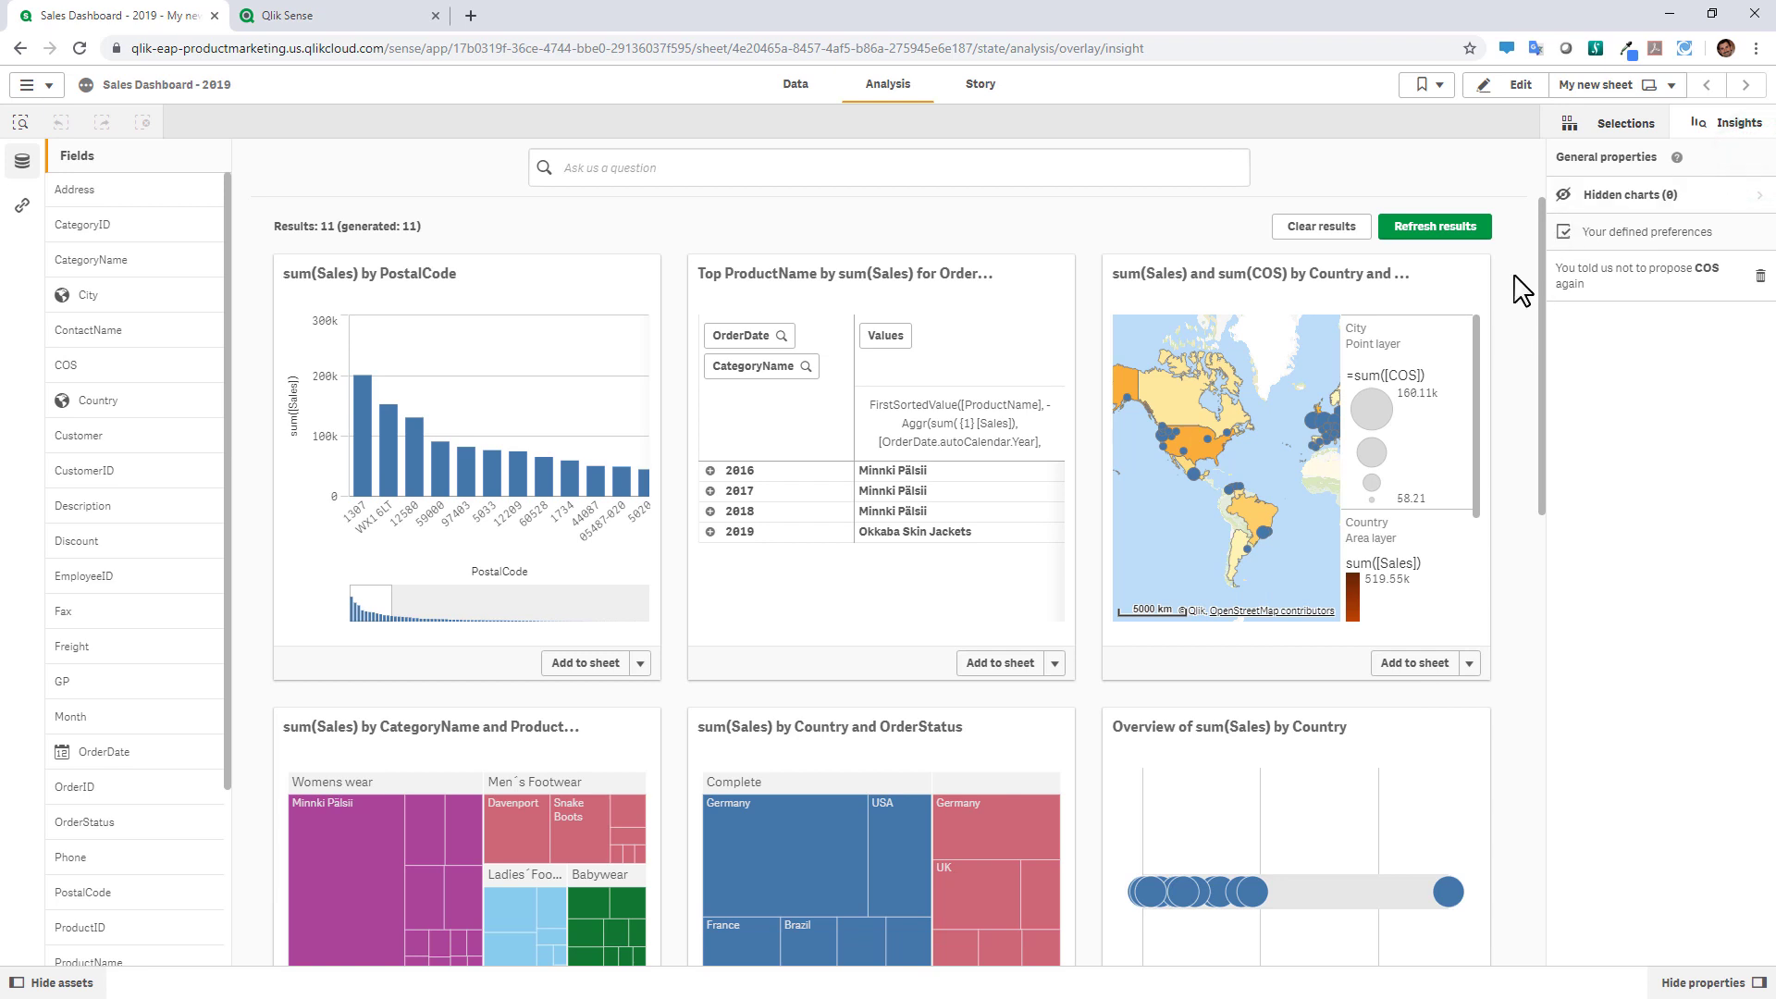
left_click(1468, 229)
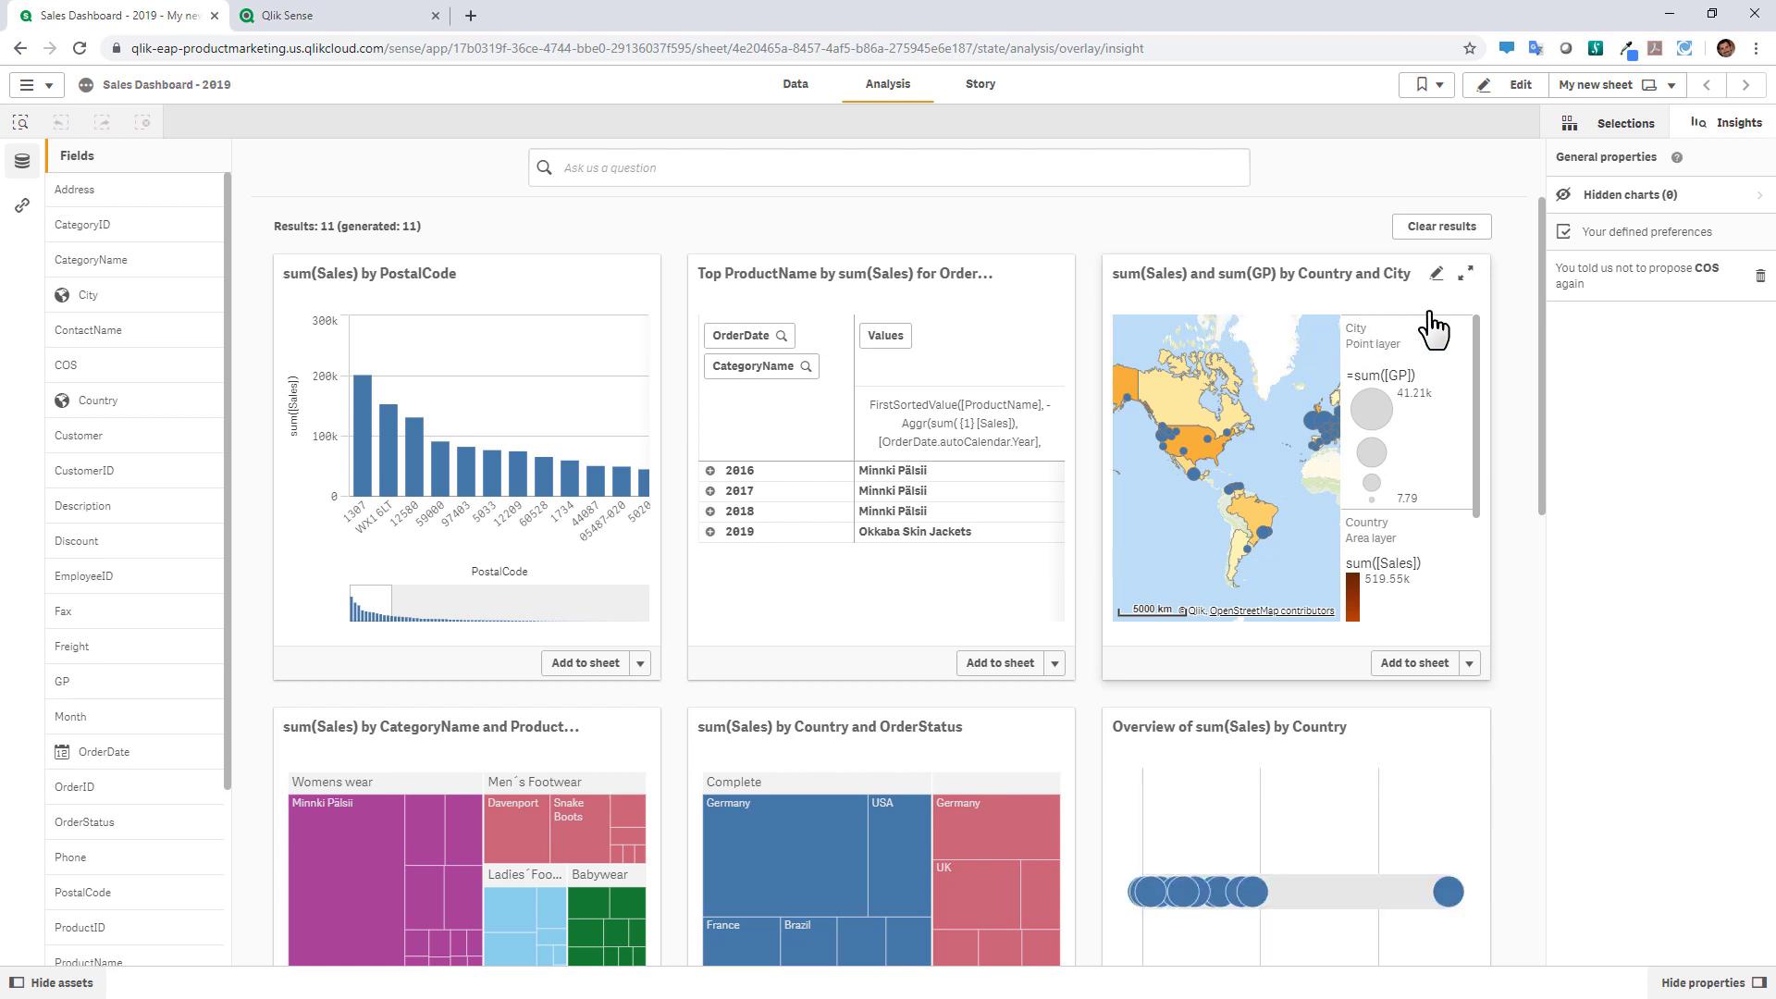
- Examine the insight properties of the Sales and GP map, including the field choices for its Country dimension and GP measure
left_click(1463, 275)
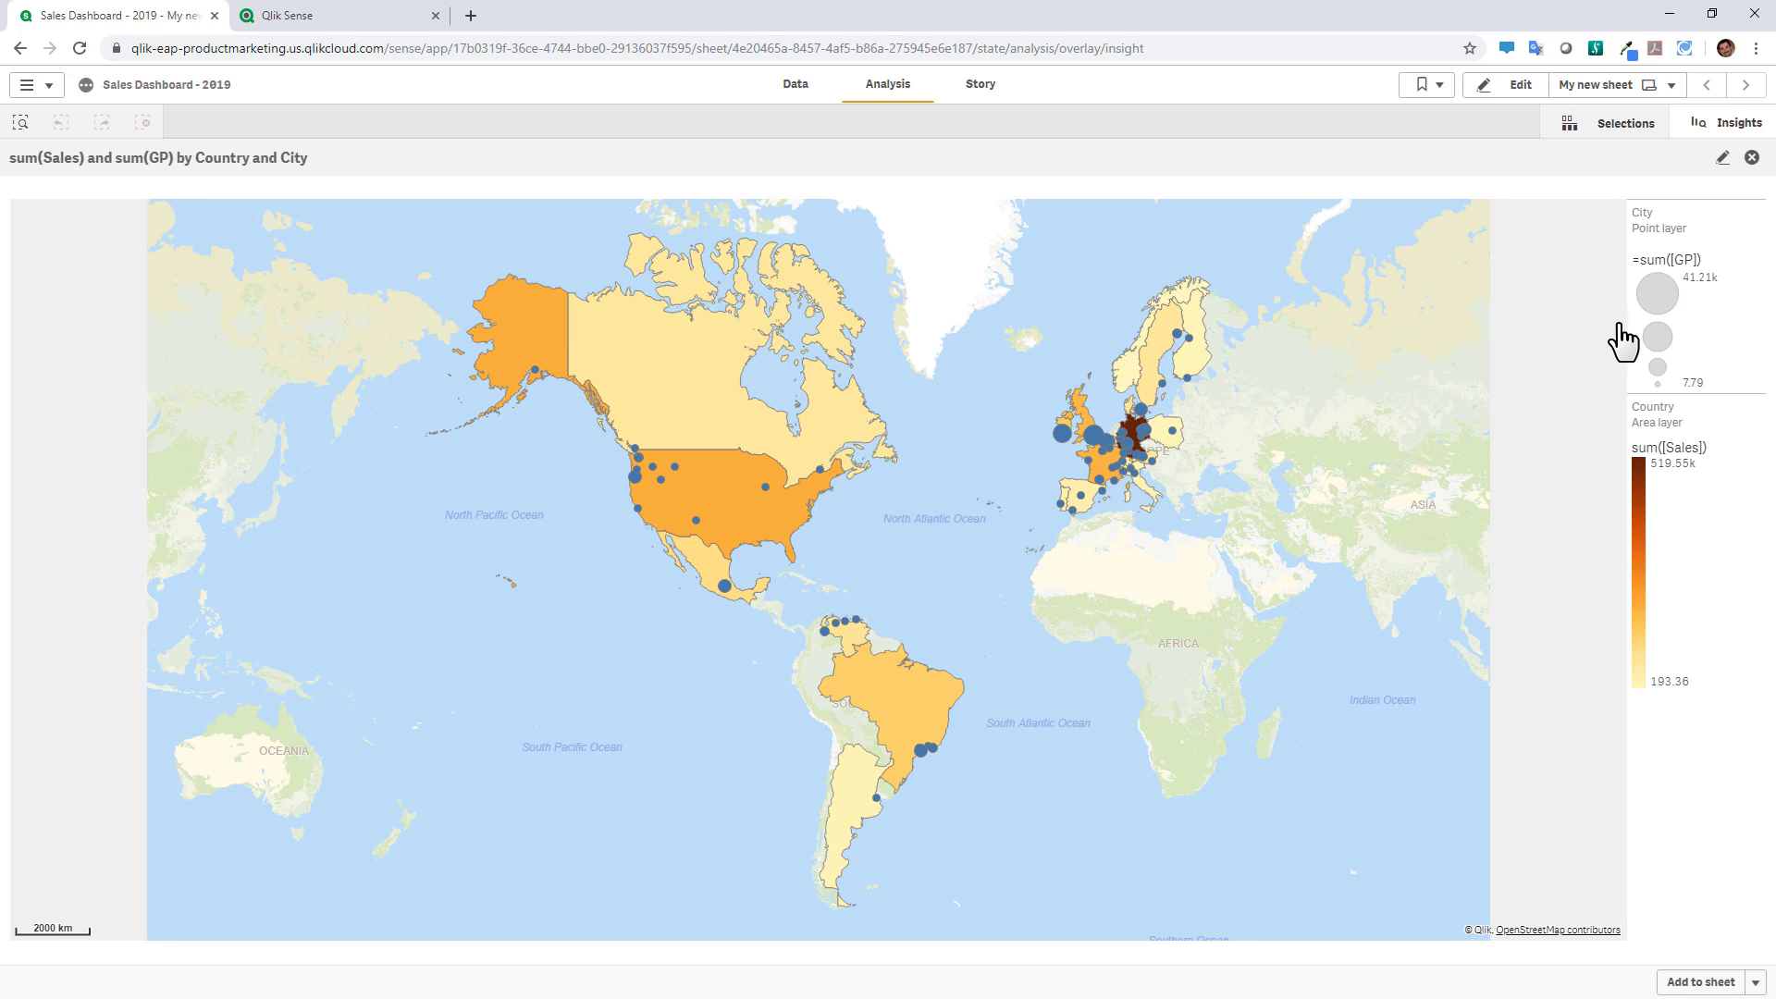
left_click(1722, 157)
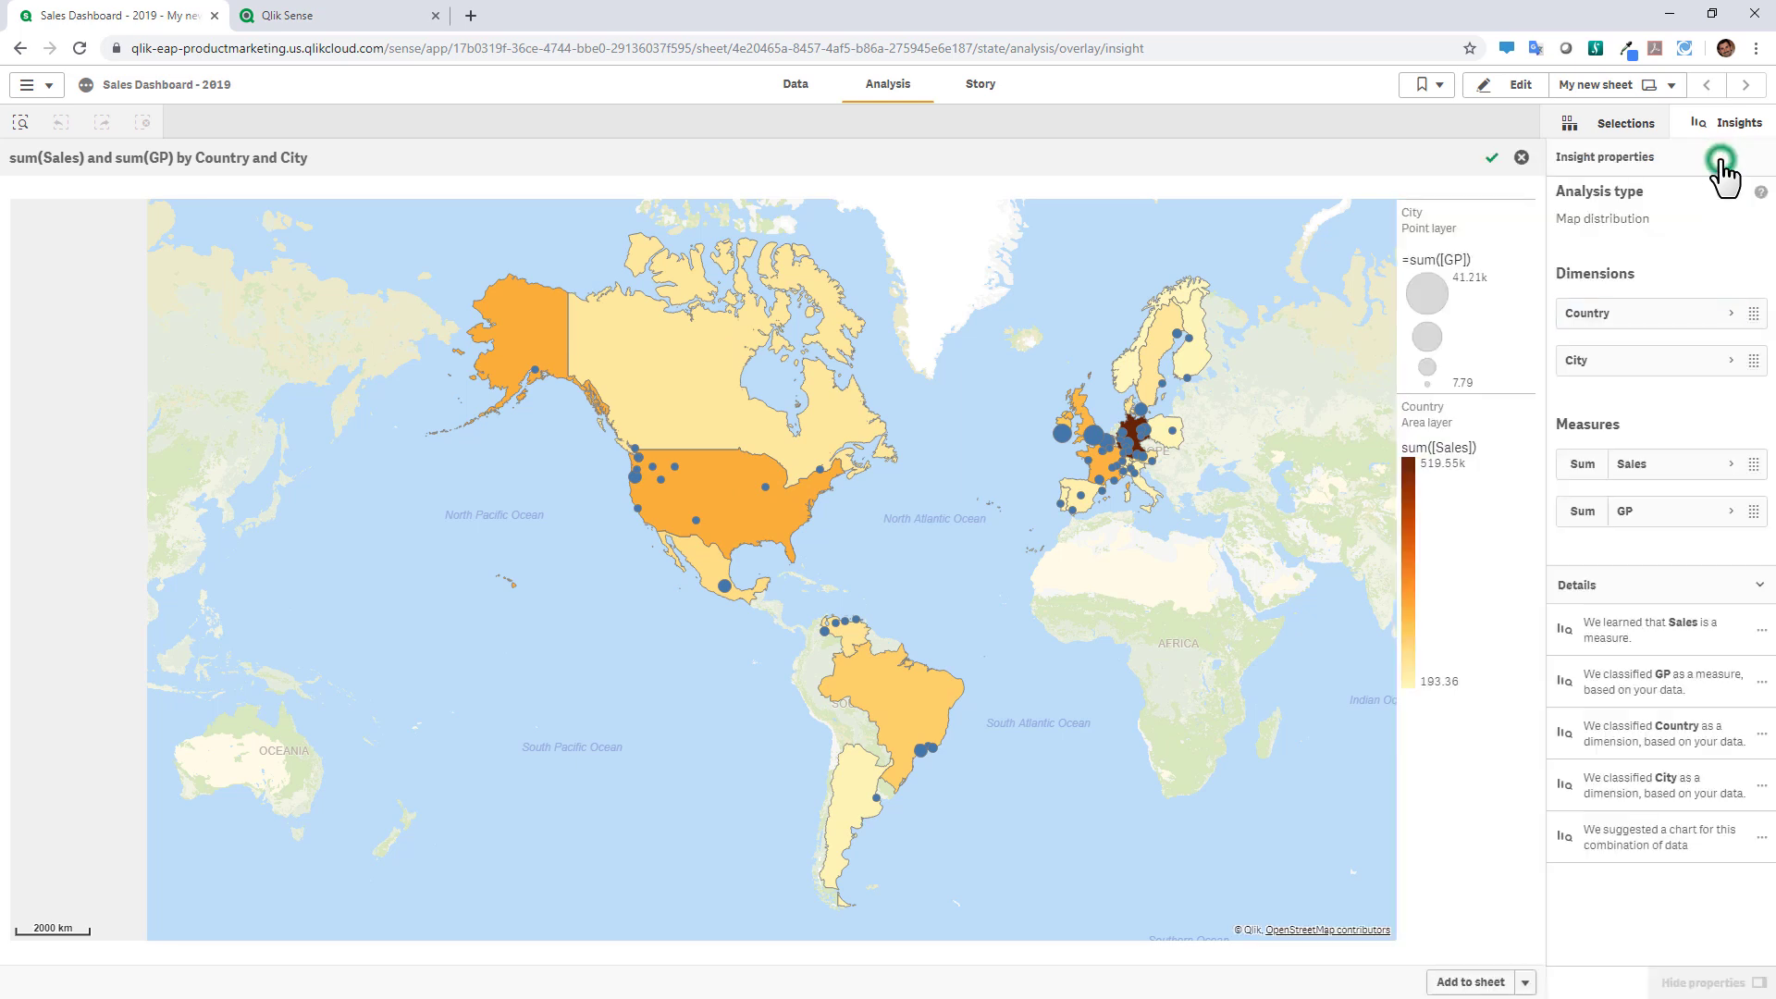
left_click(1698, 313)
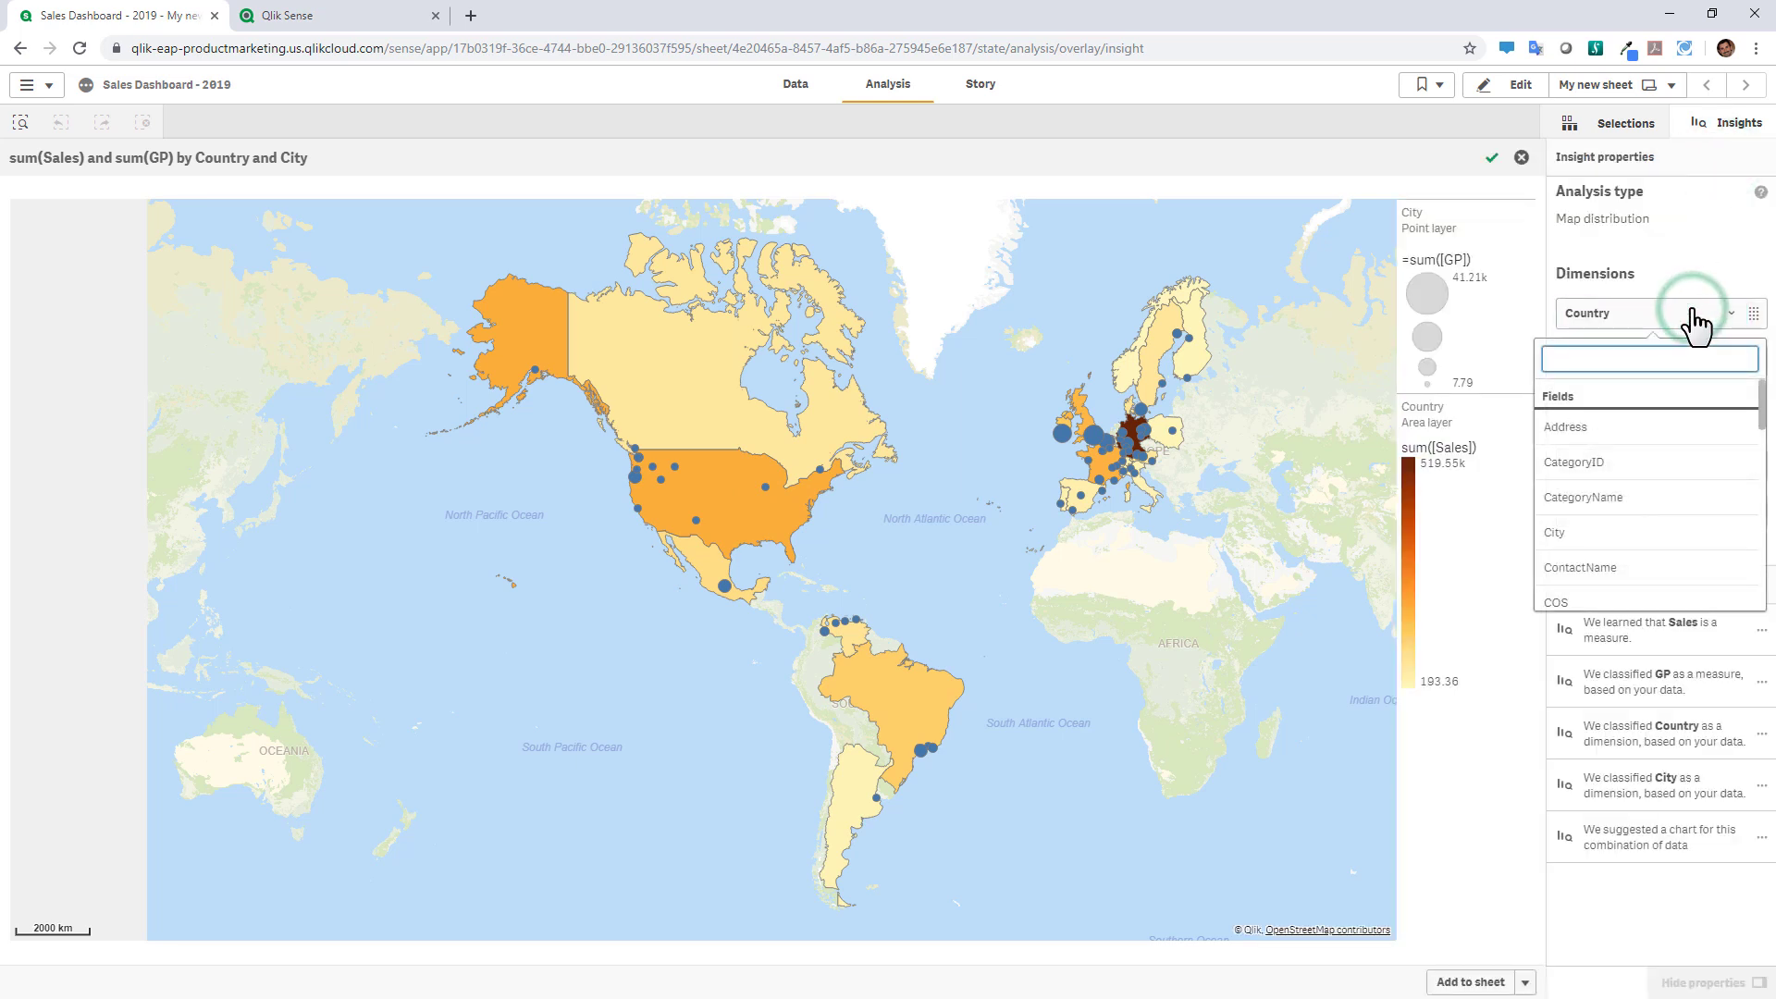
left_click(1662, 547)
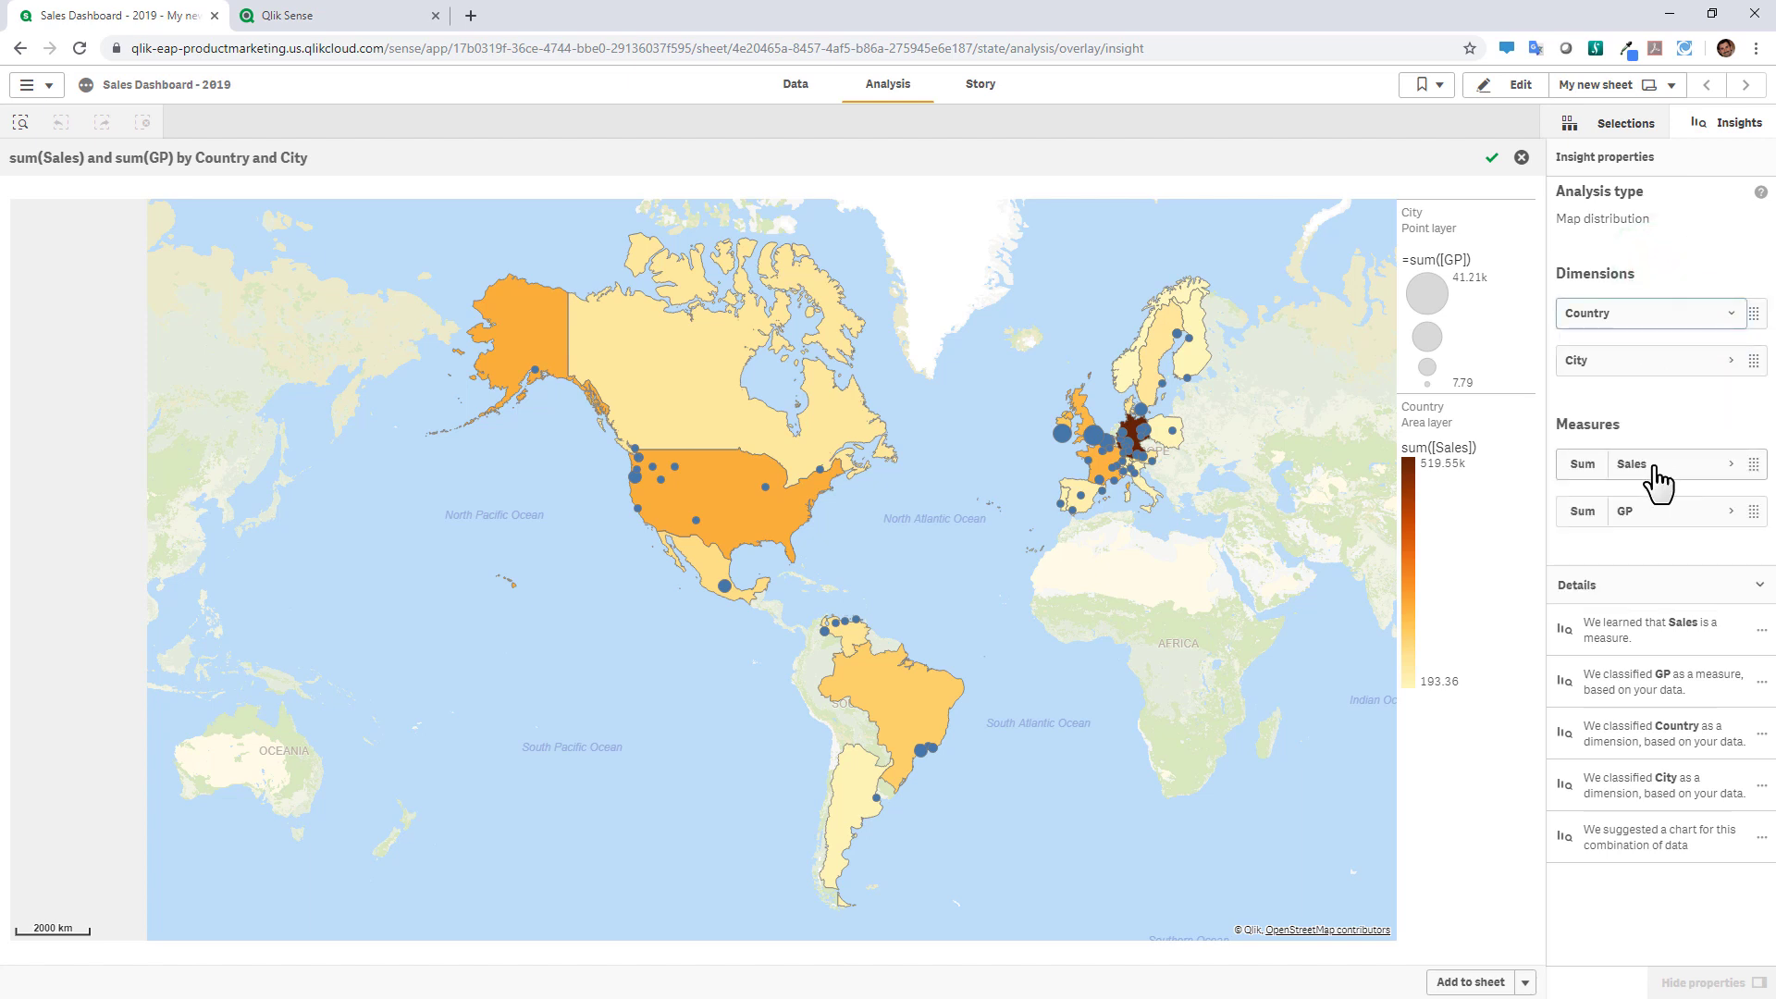
left_click(1663, 513)
left_click(1679, 411)
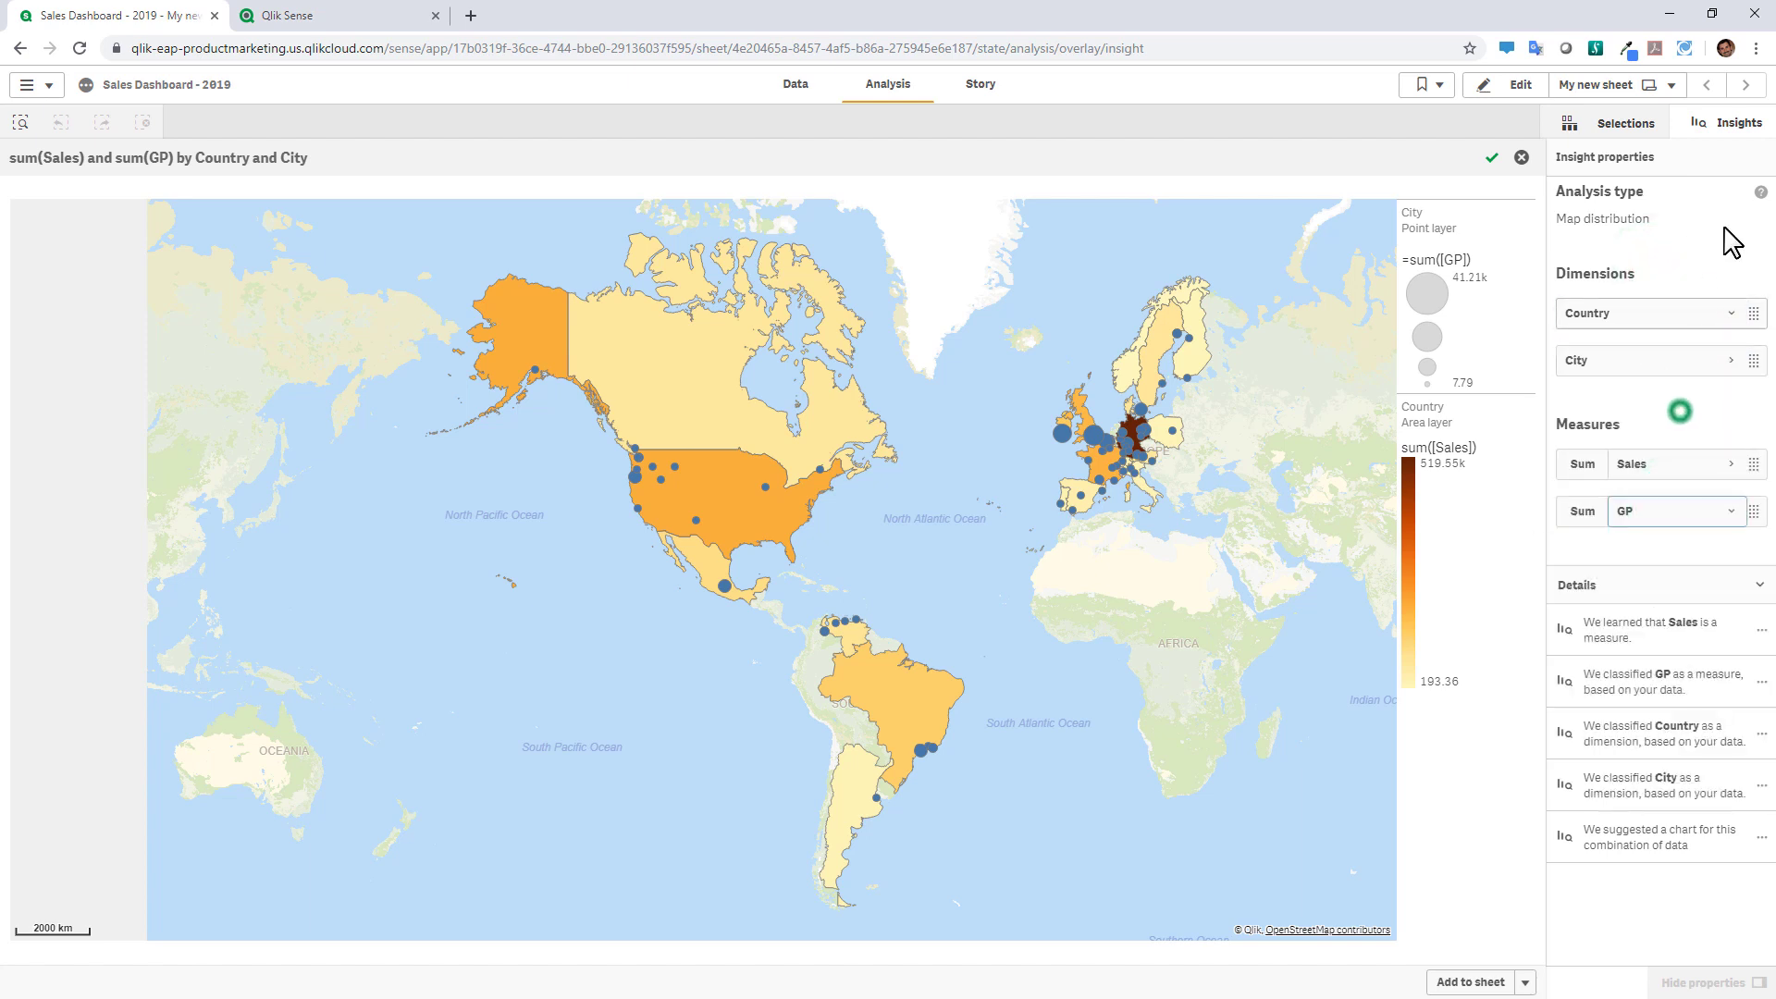
left_click(1521, 158)
- Add the sum(Sales) and sum(GP) by Country and City map to My new sheet and open the sheet for editing
left_click(1427, 664)
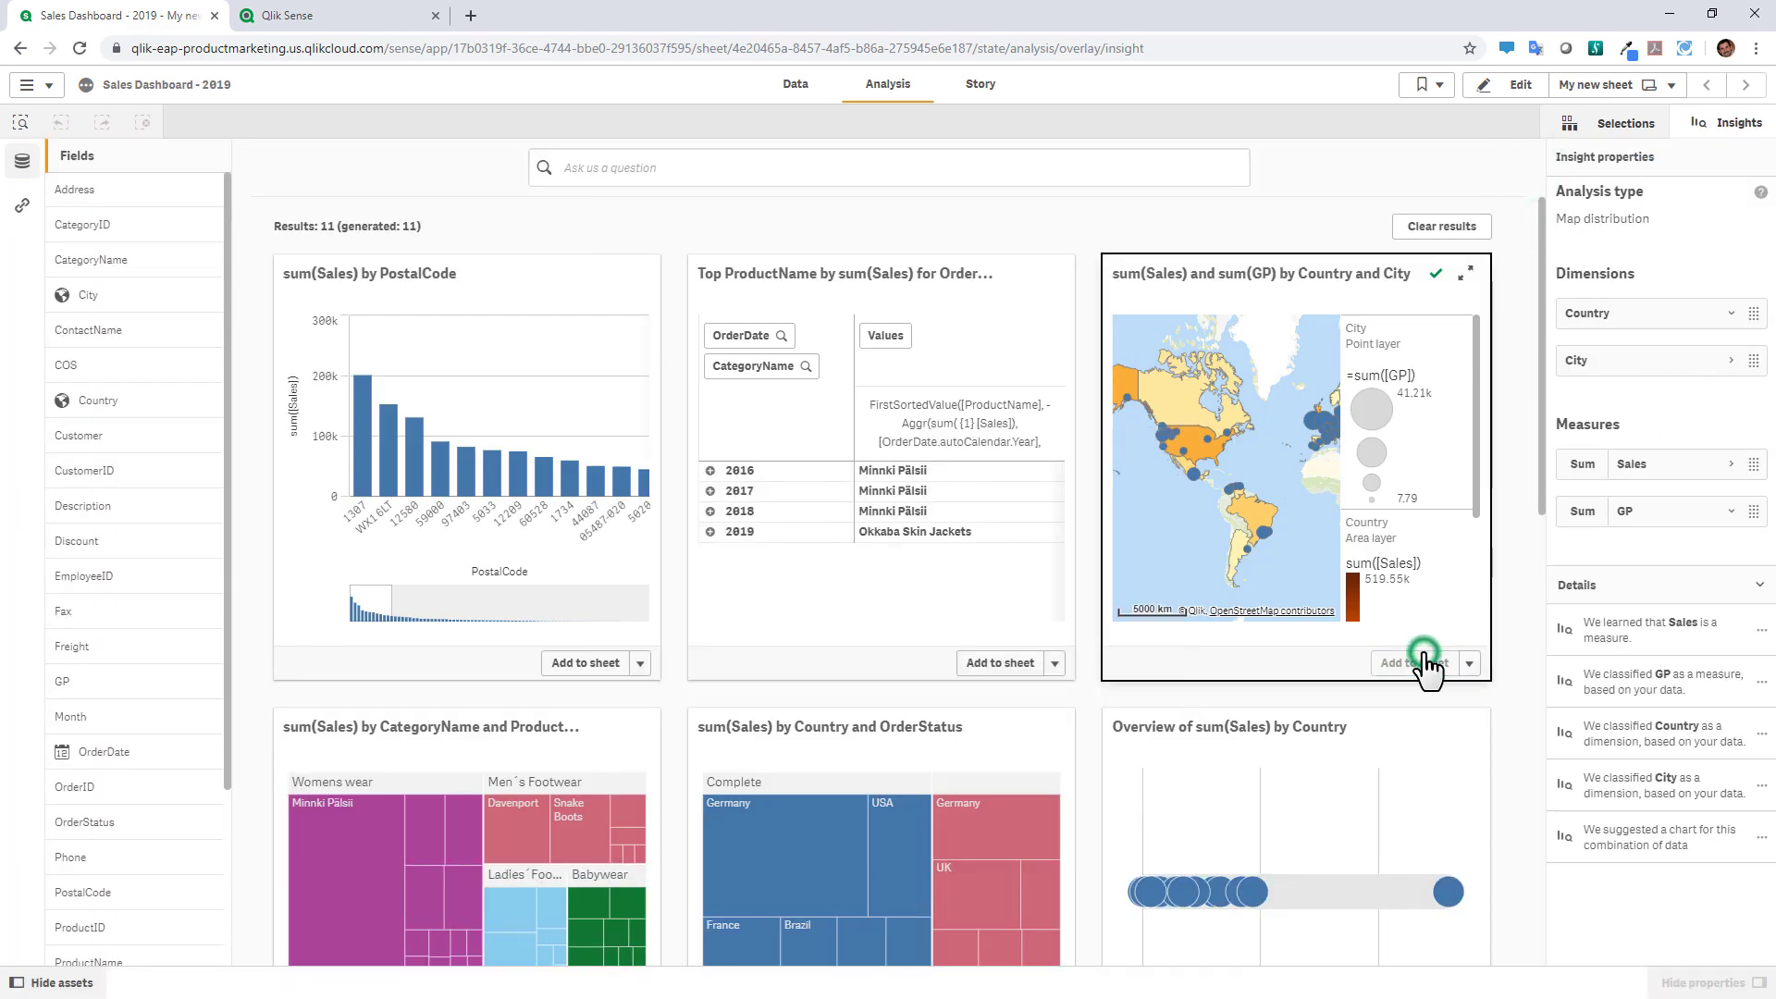
left_click(1516, 84)
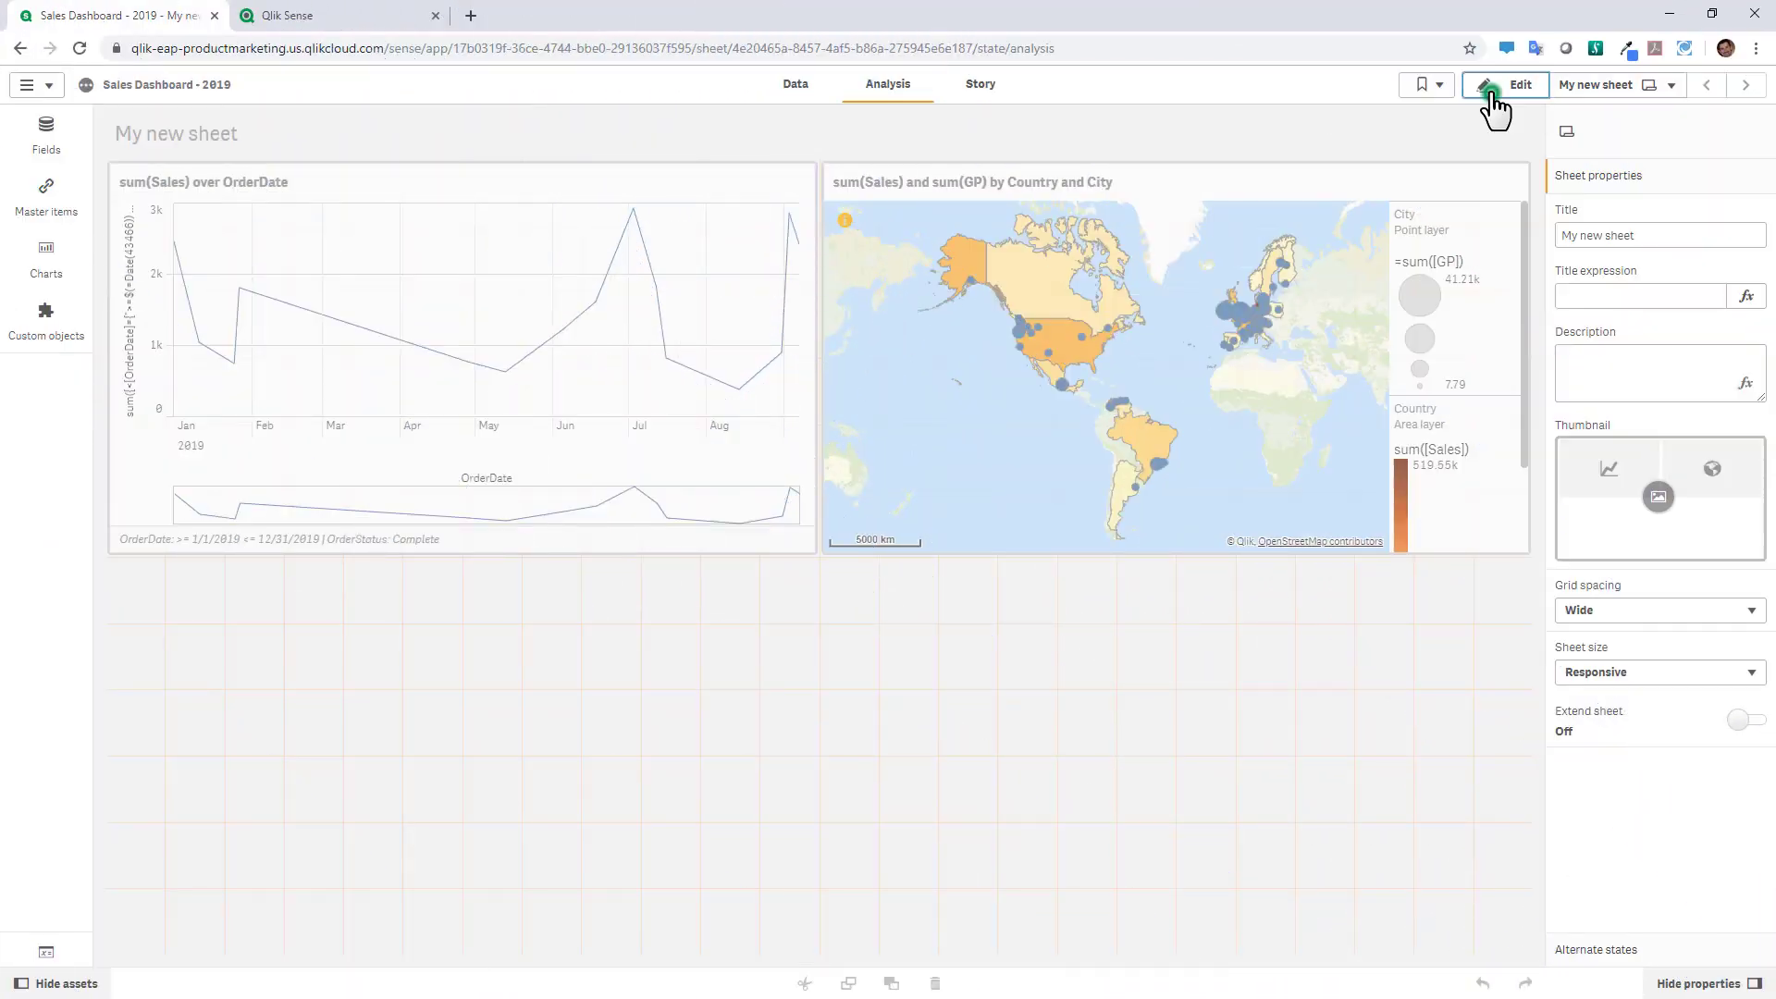
left_click(1495, 93)
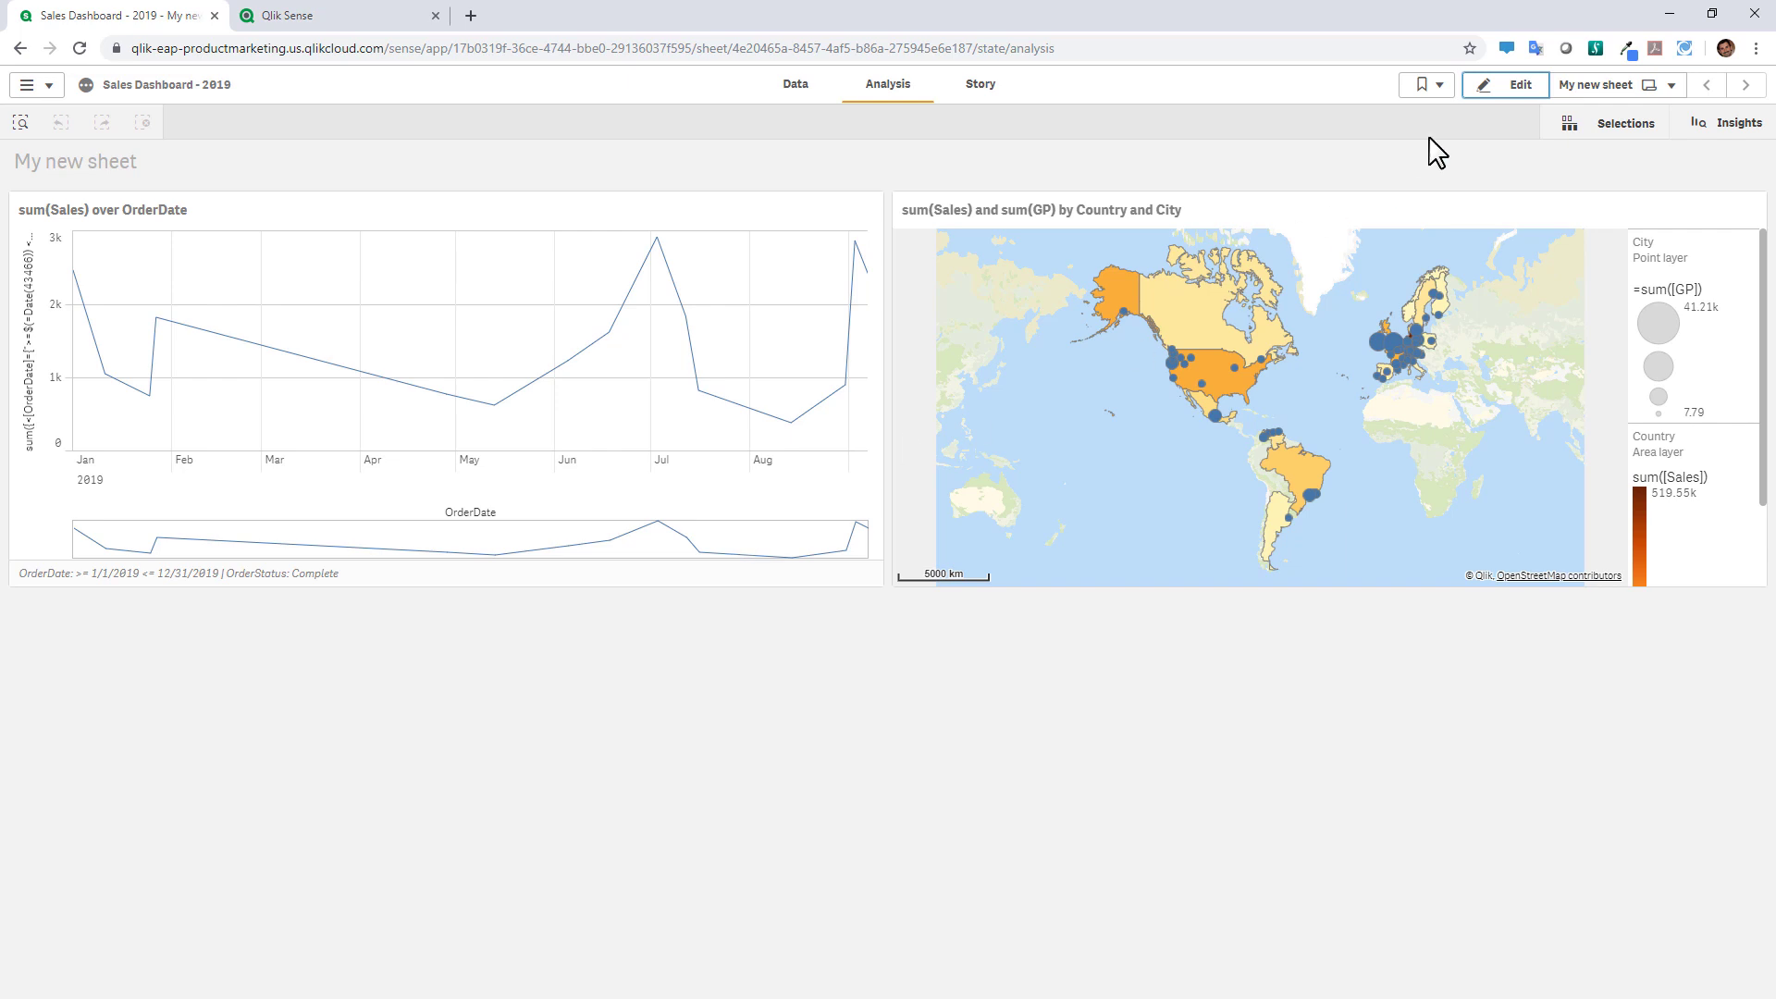
left_click(1521, 90)
- Look through the available fields, charts, master items and the Visualization and Dashboard bundles of custom objects
left_click(57, 143)
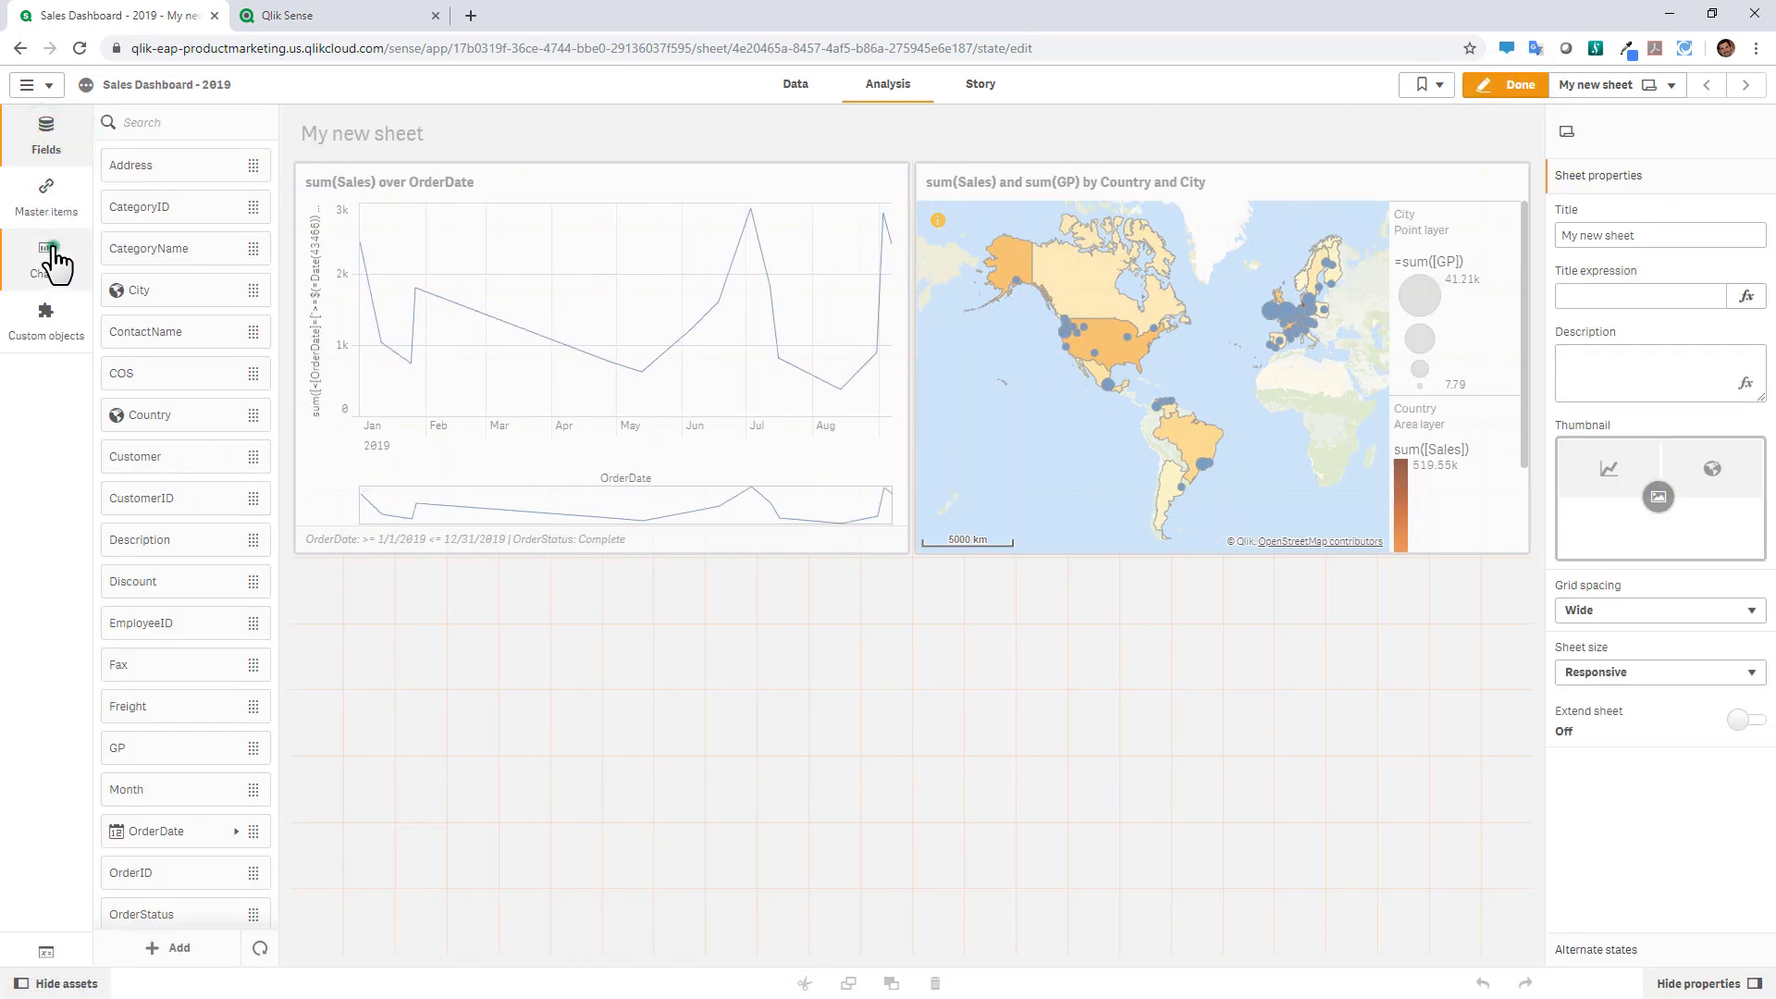
left_click(51, 257)
left_click(53, 208)
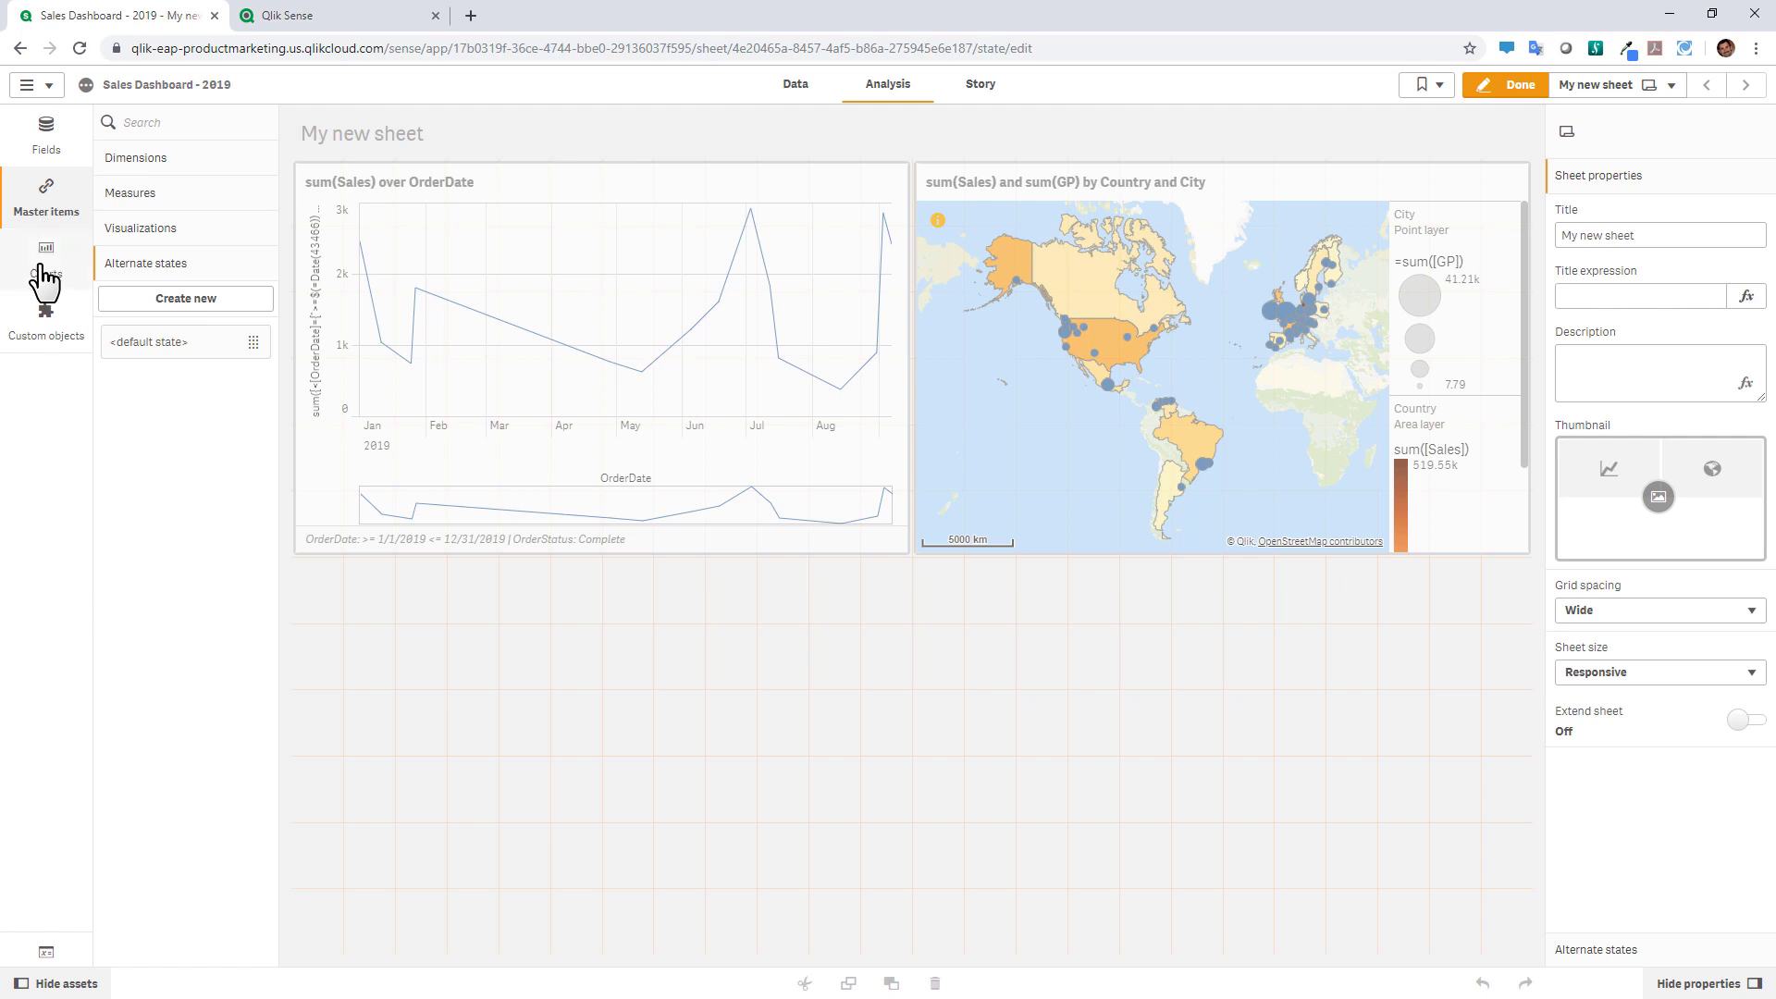
left_click(44, 319)
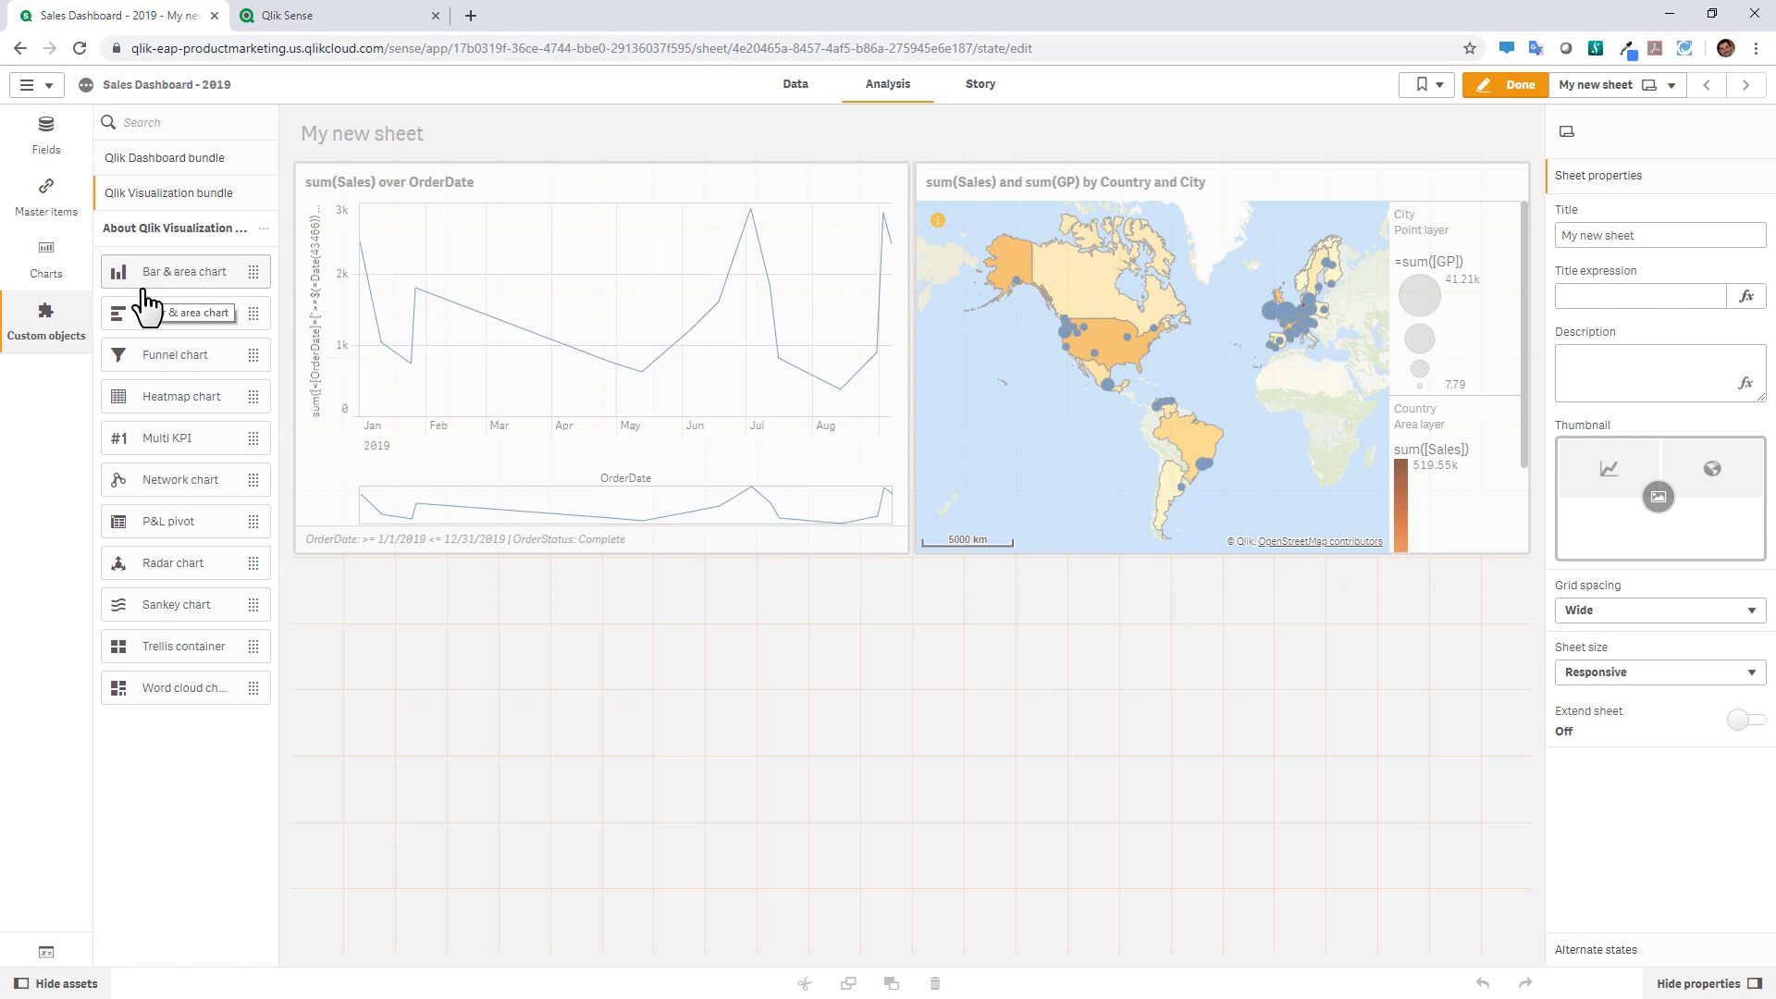
left_click(162, 159)
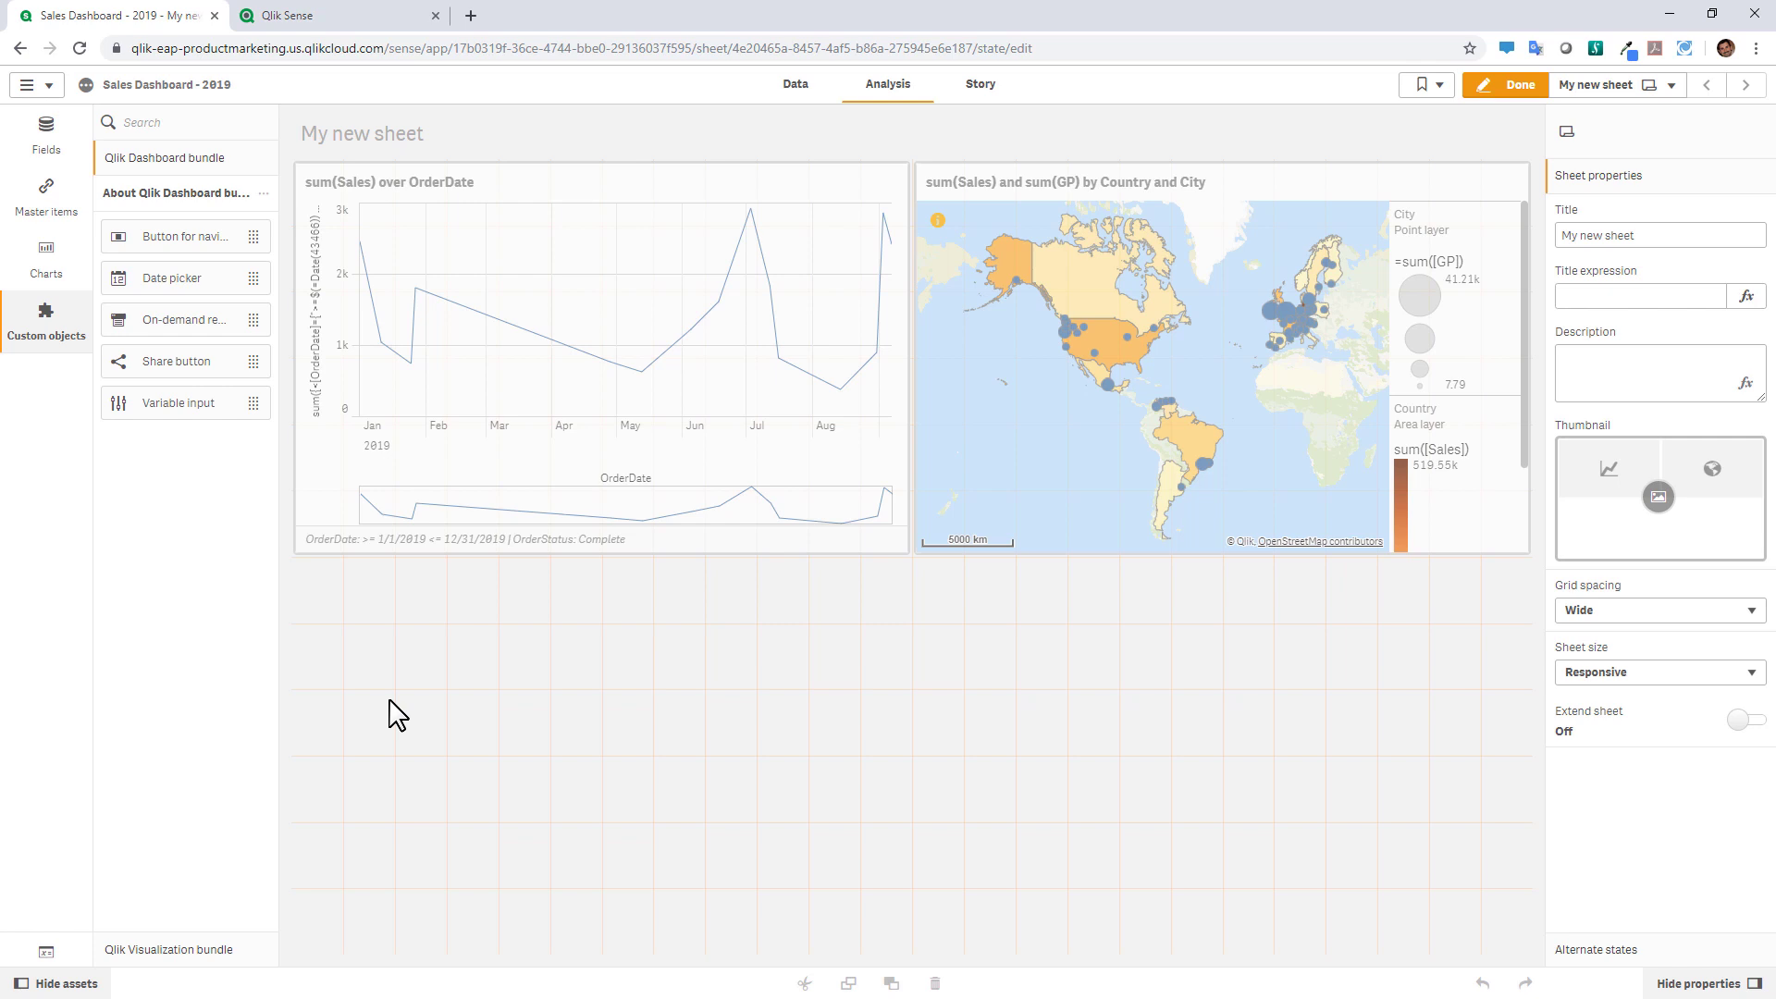
left_click(46, 268)
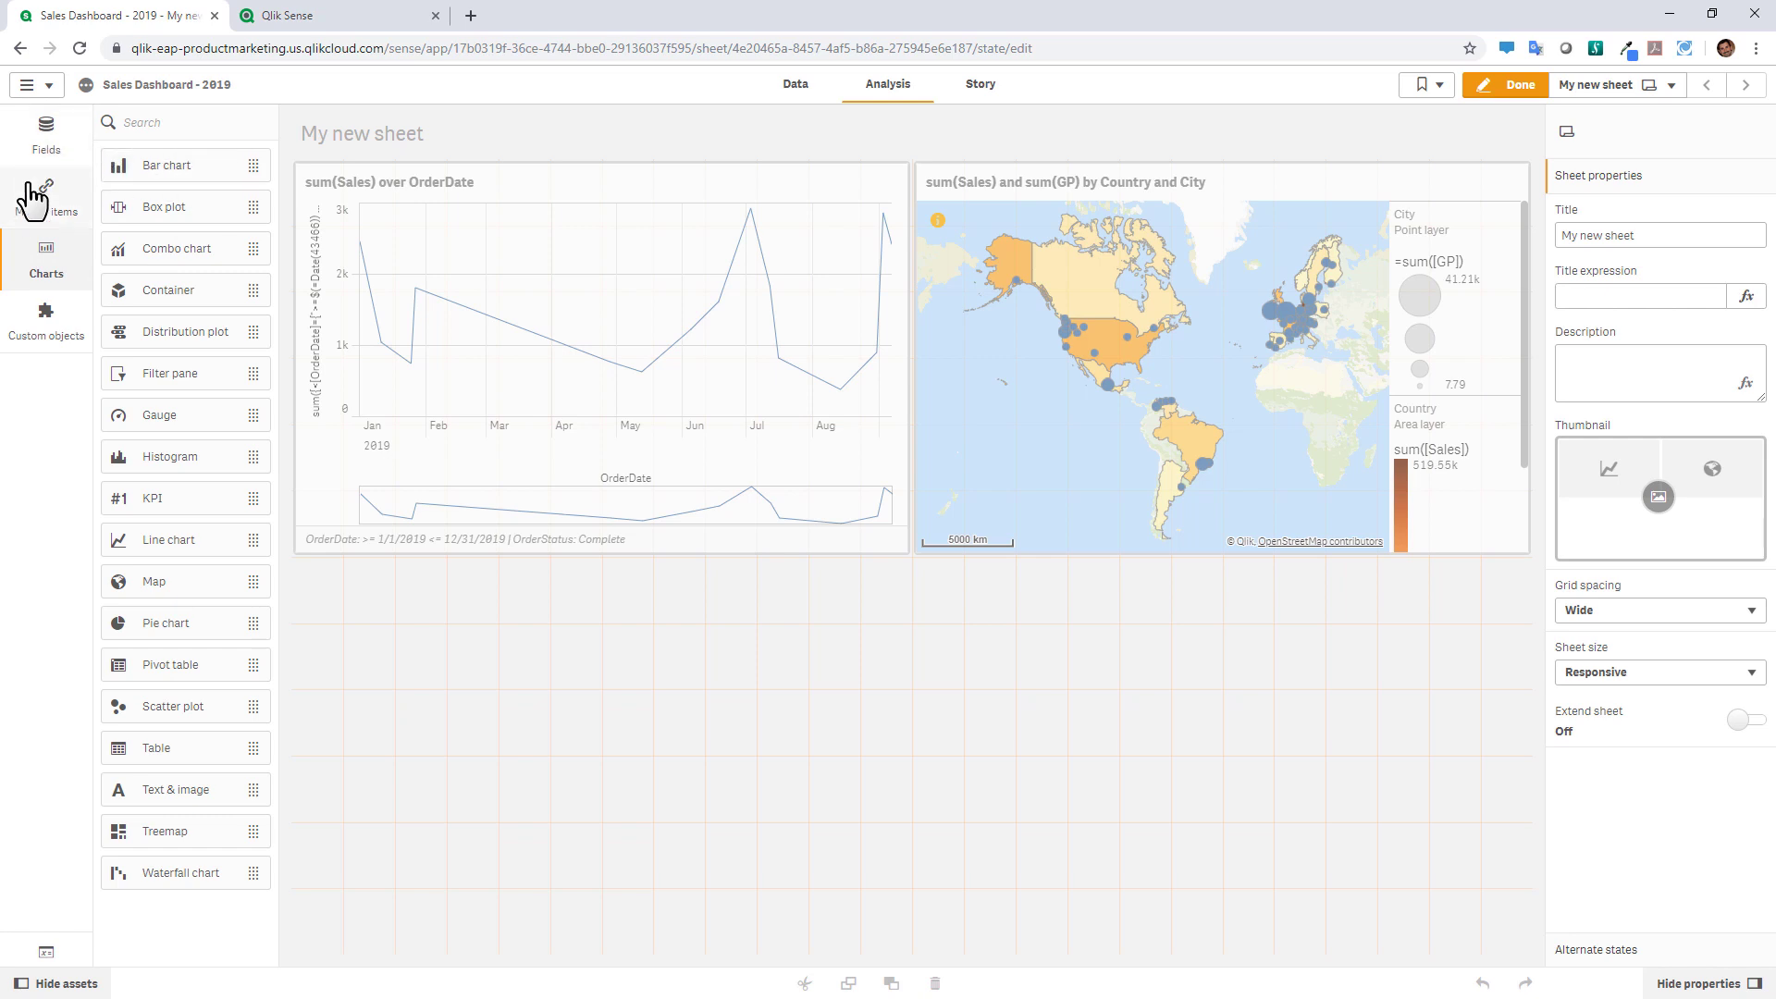
- Place the Sales field on the empty grid below the line chart as a Sum(Sales) KPI
left_click(45, 146)
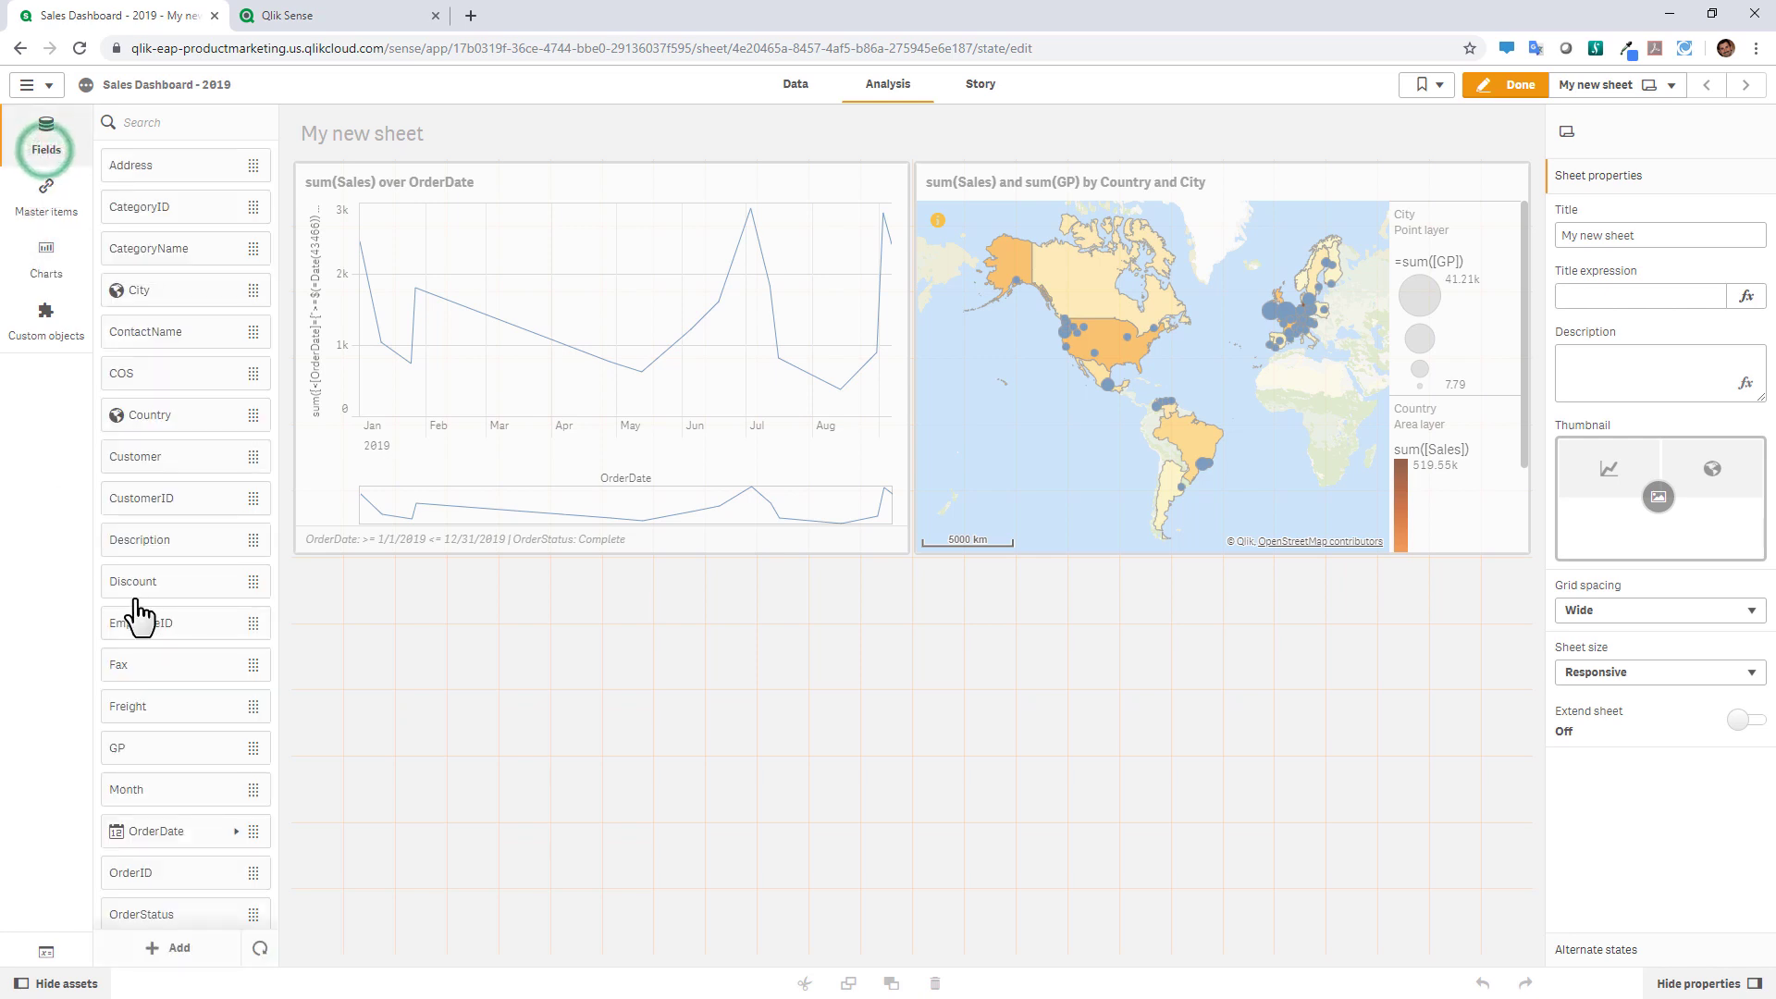
left_click_drag(175, 879, 559, 802)
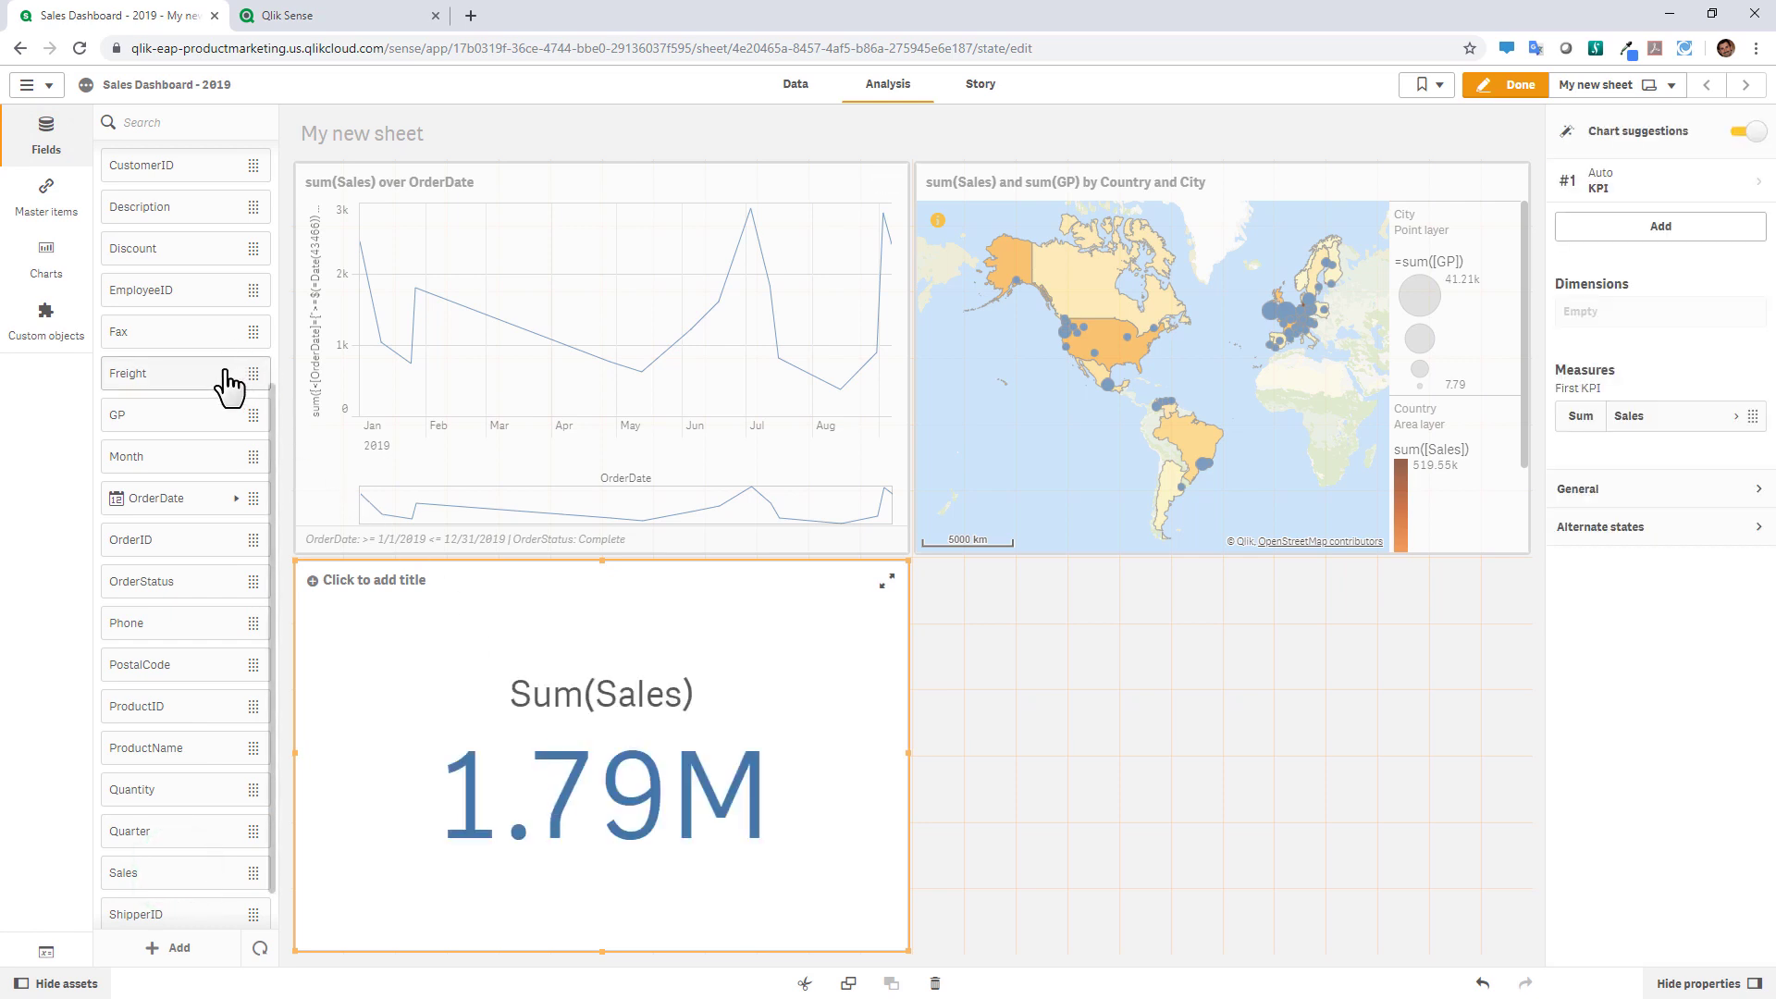
- Add the CategoryName field as a dimension to the Sum(Sales) KPI below the line chart
scroll(188, 375, "up", 2)
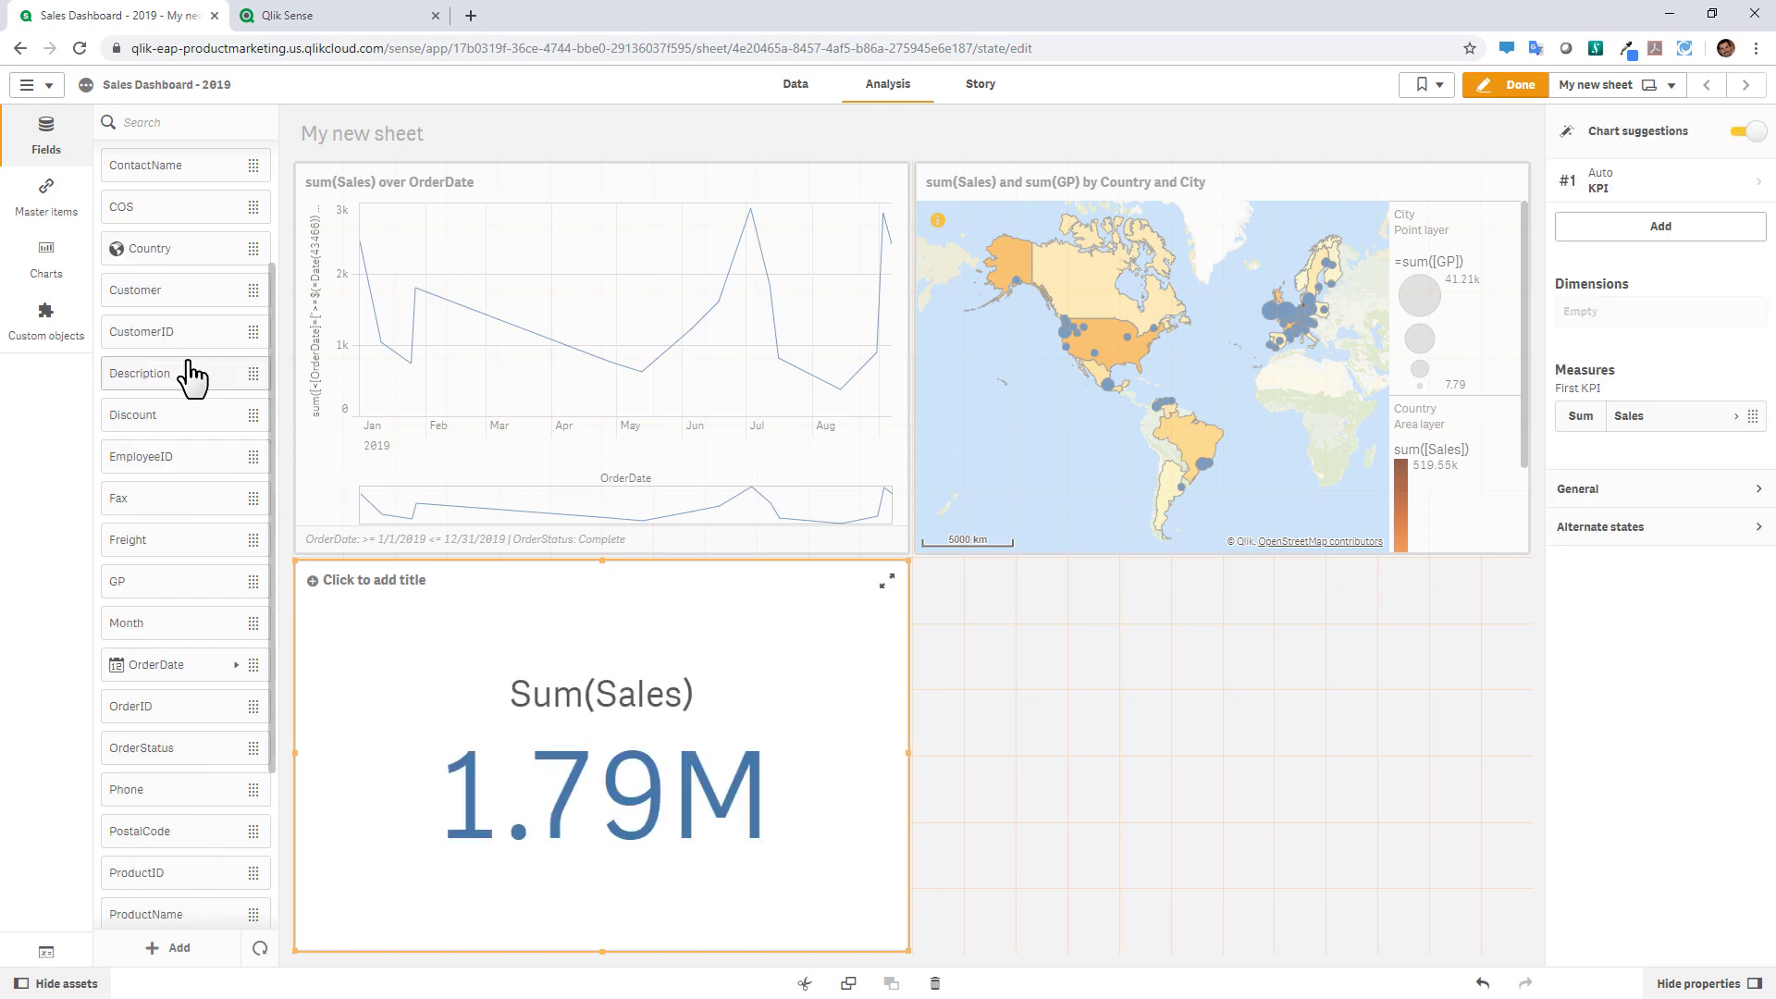
scroll(188, 352, "up", 2)
left_click_drag(175, 257, 556, 788)
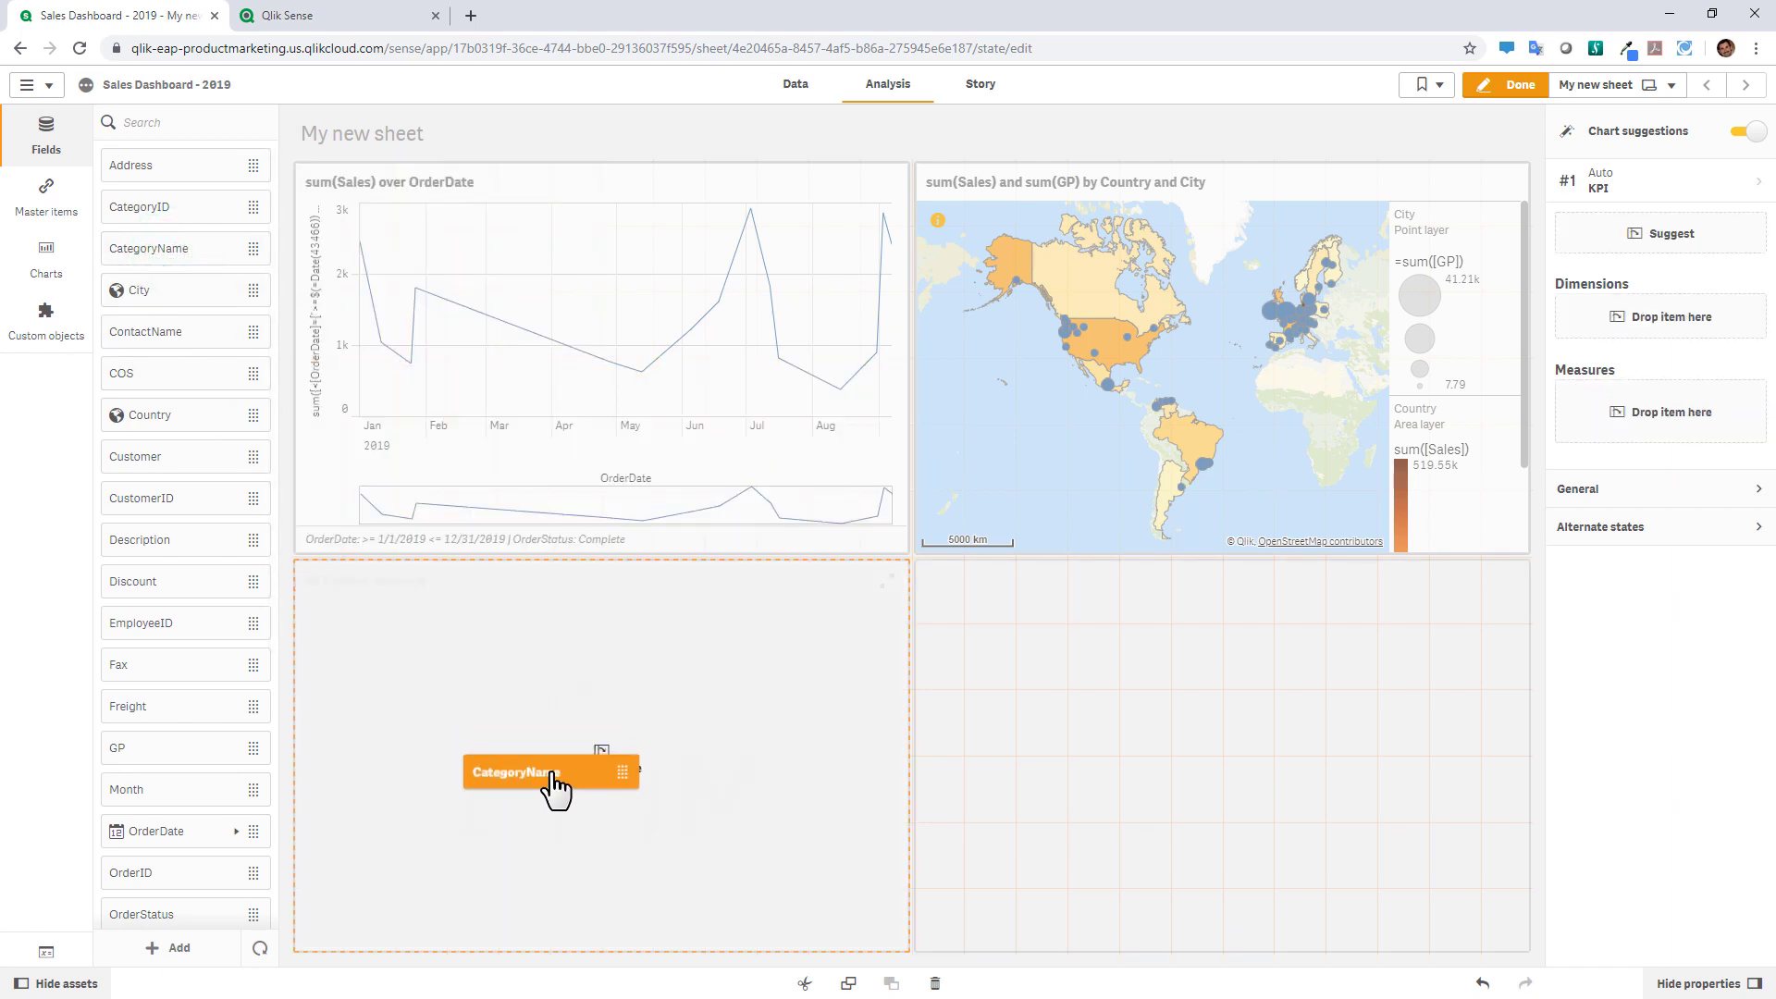
left_click_drag(556, 788, 557, 791)
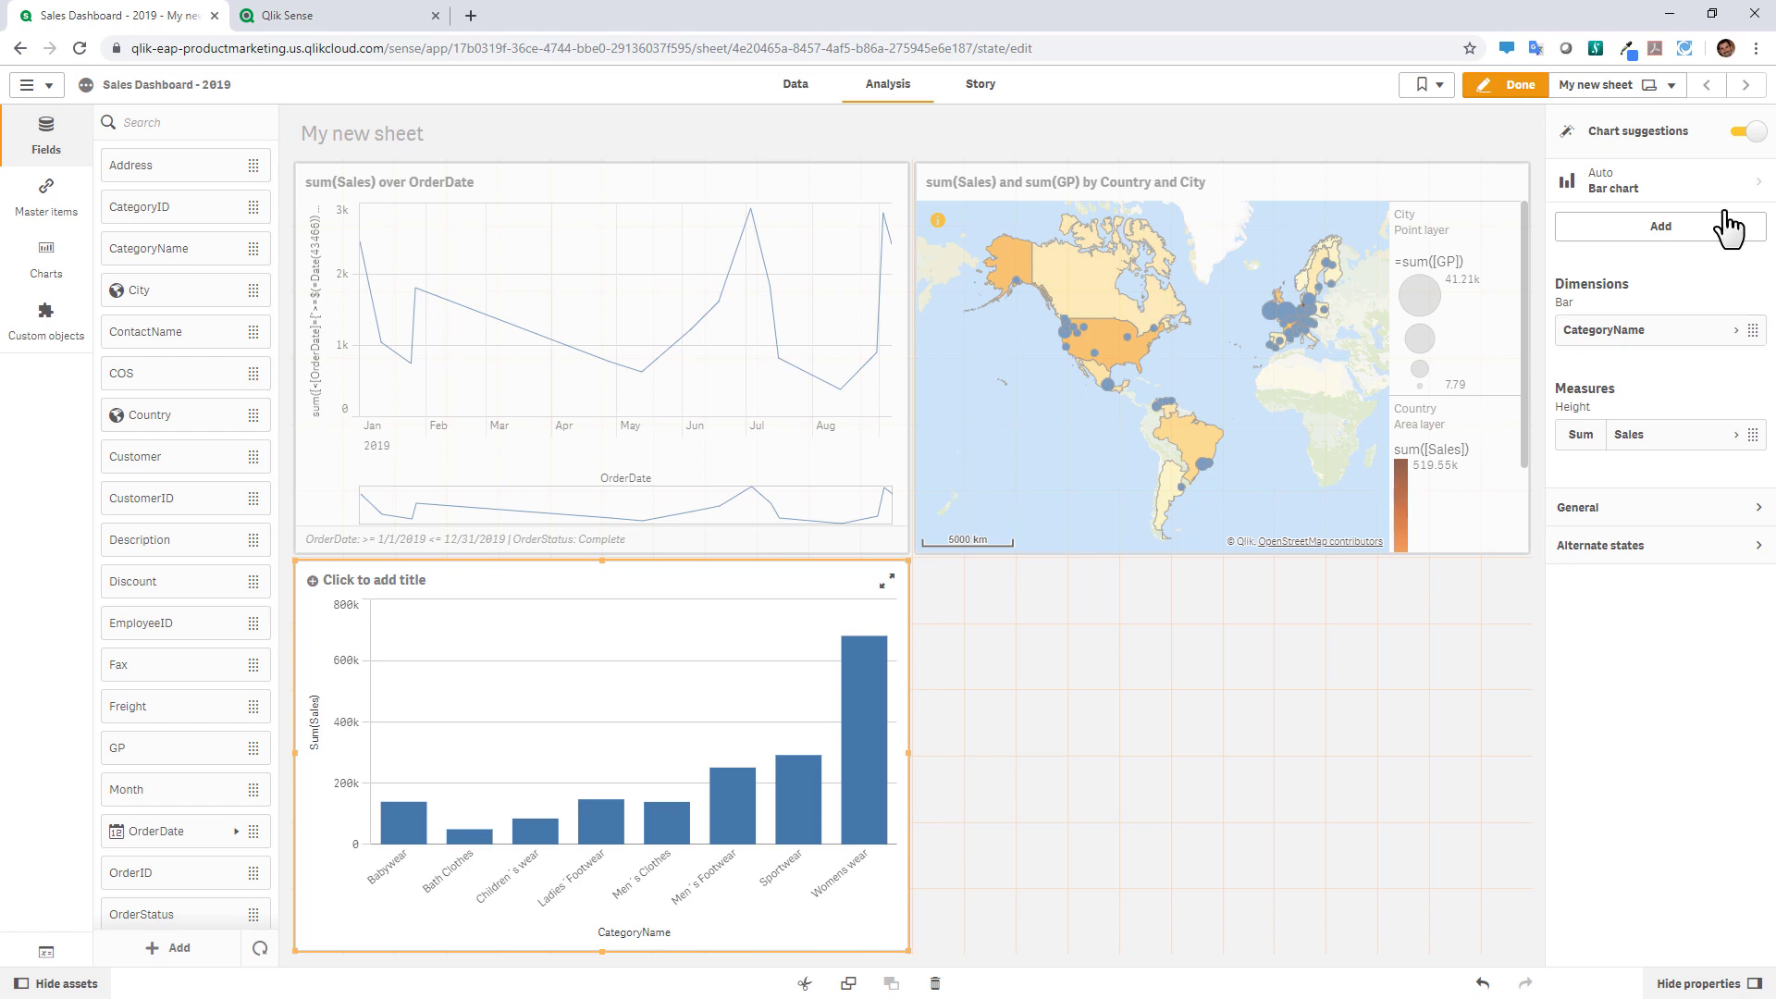
- Try the pie chart type for sales by CategoryName and switch back to the recommended bar chart
left_click(1638, 181)
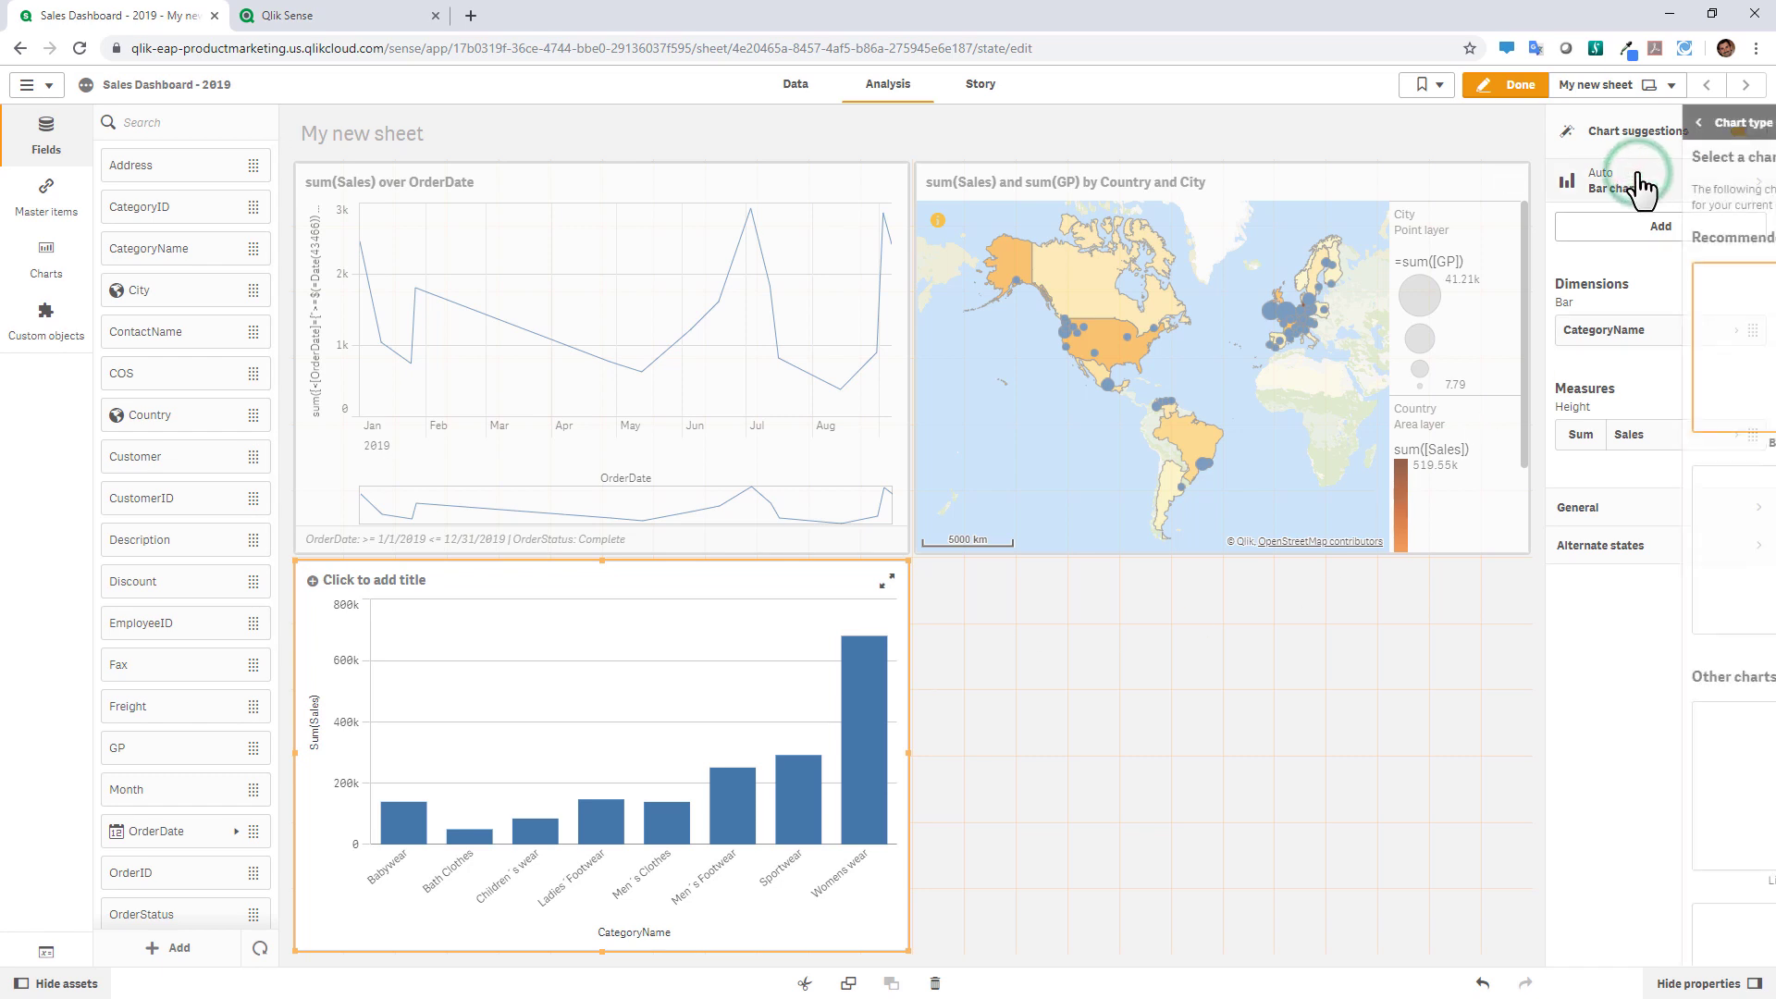
scroll(1724, 515, "down", 3)
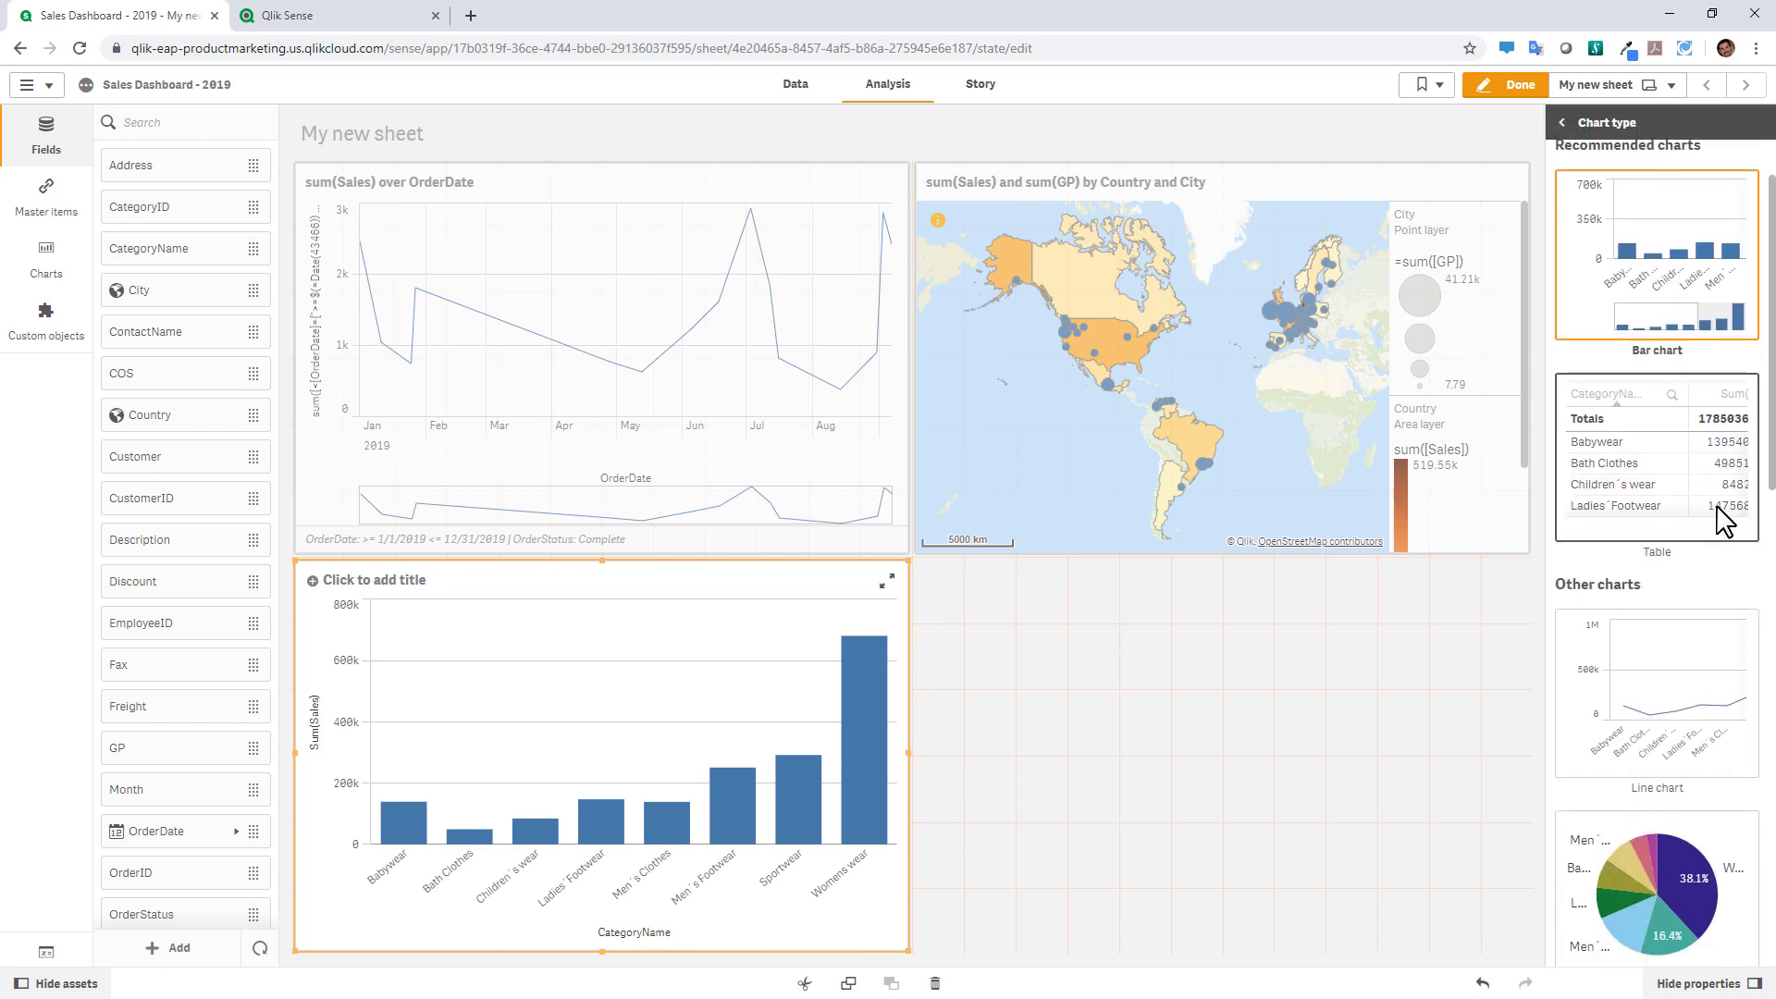
left_click(1696, 717)
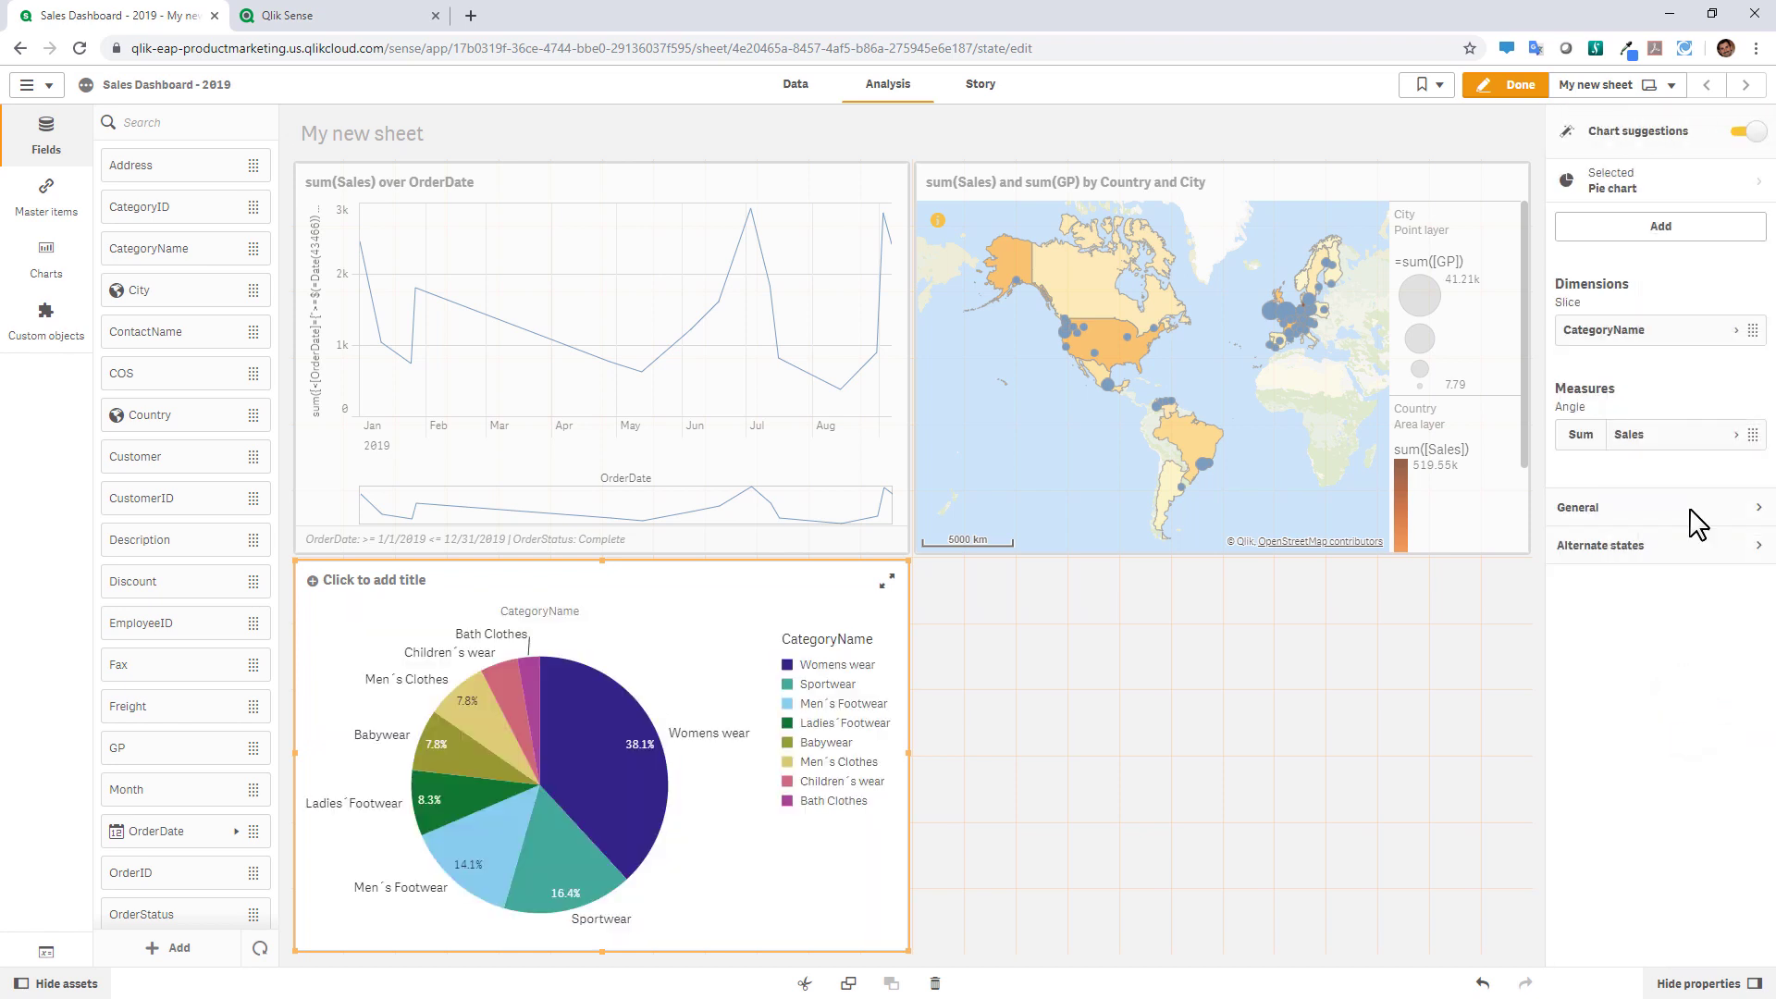
left_click(1634, 180)
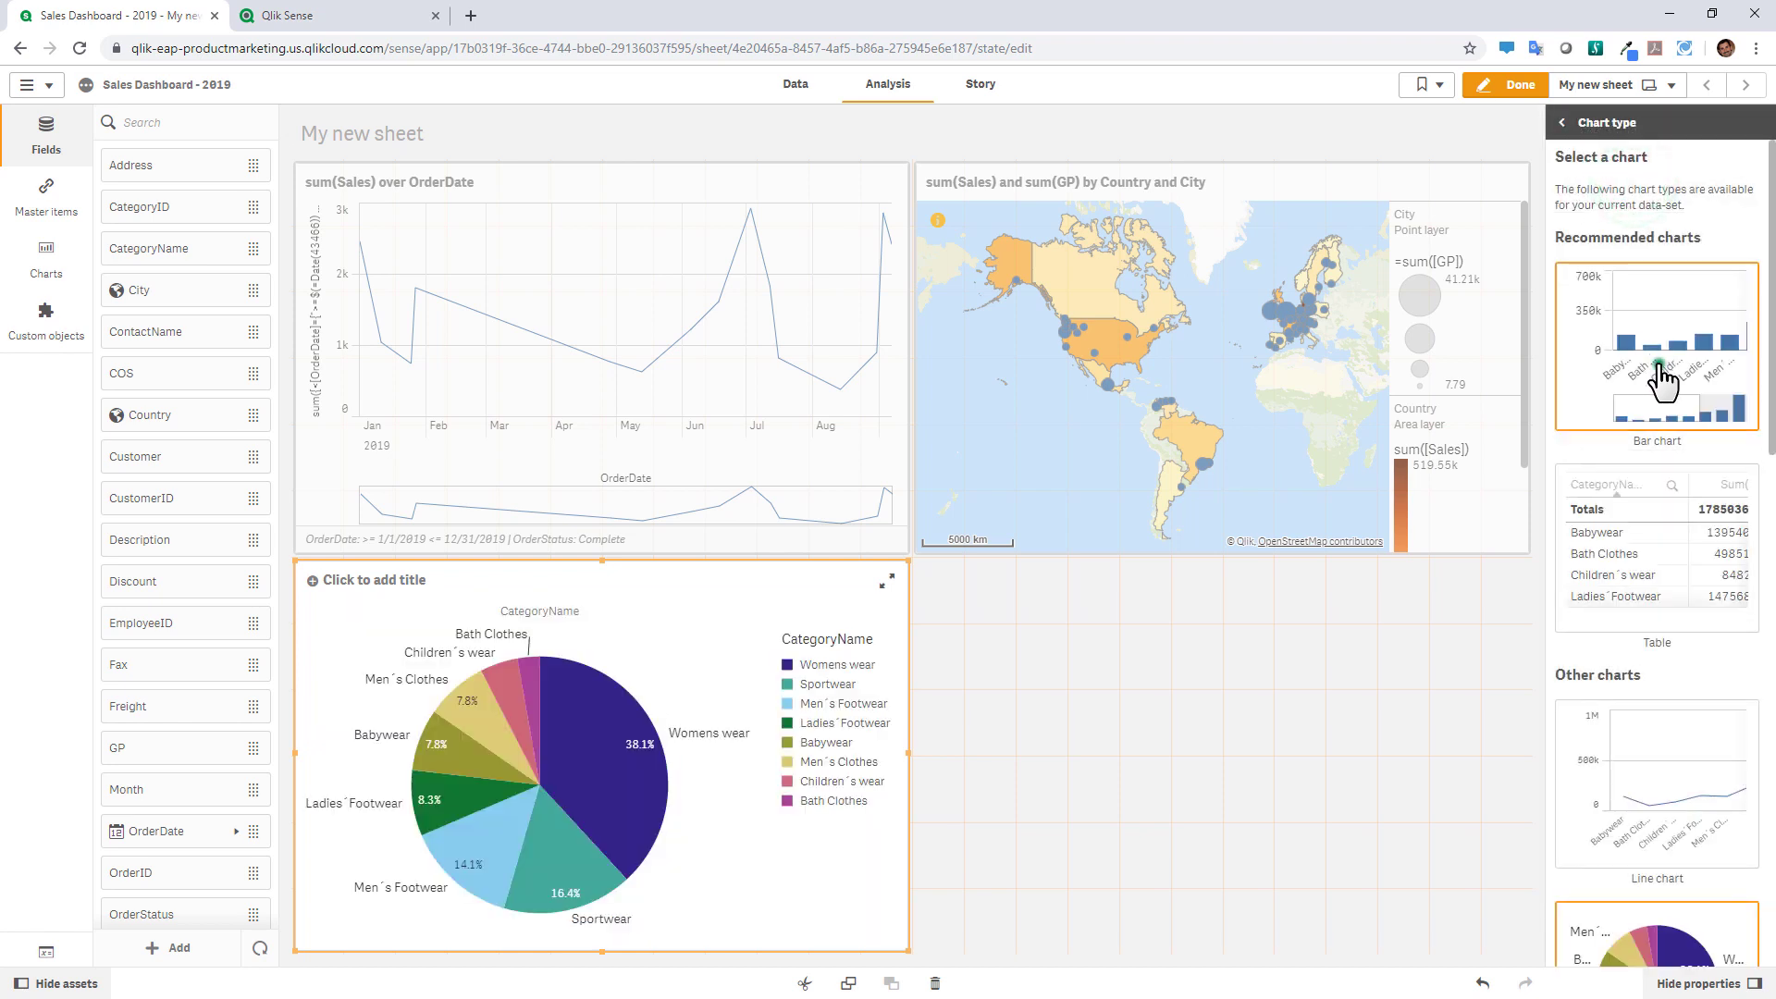
left_click(1660, 368)
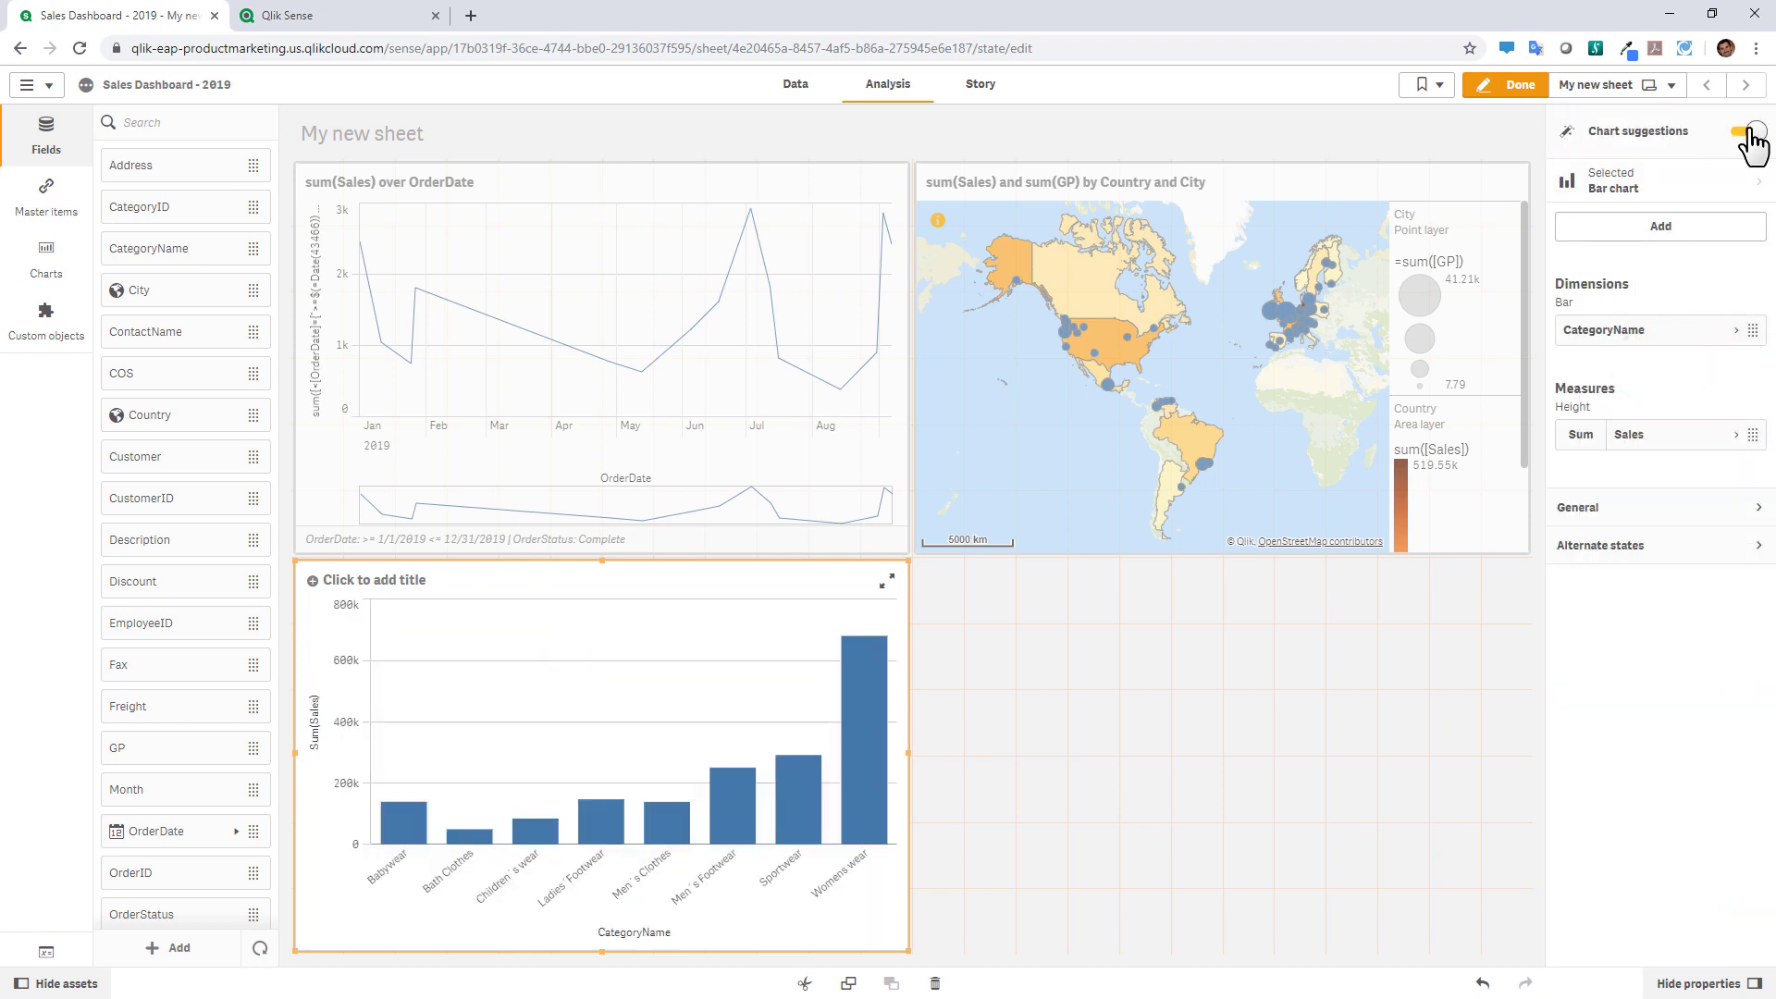
- Turn off chart suggestions for the CategoryName bar chart and set its presentation to horizontal bars
left_click(1747, 131)
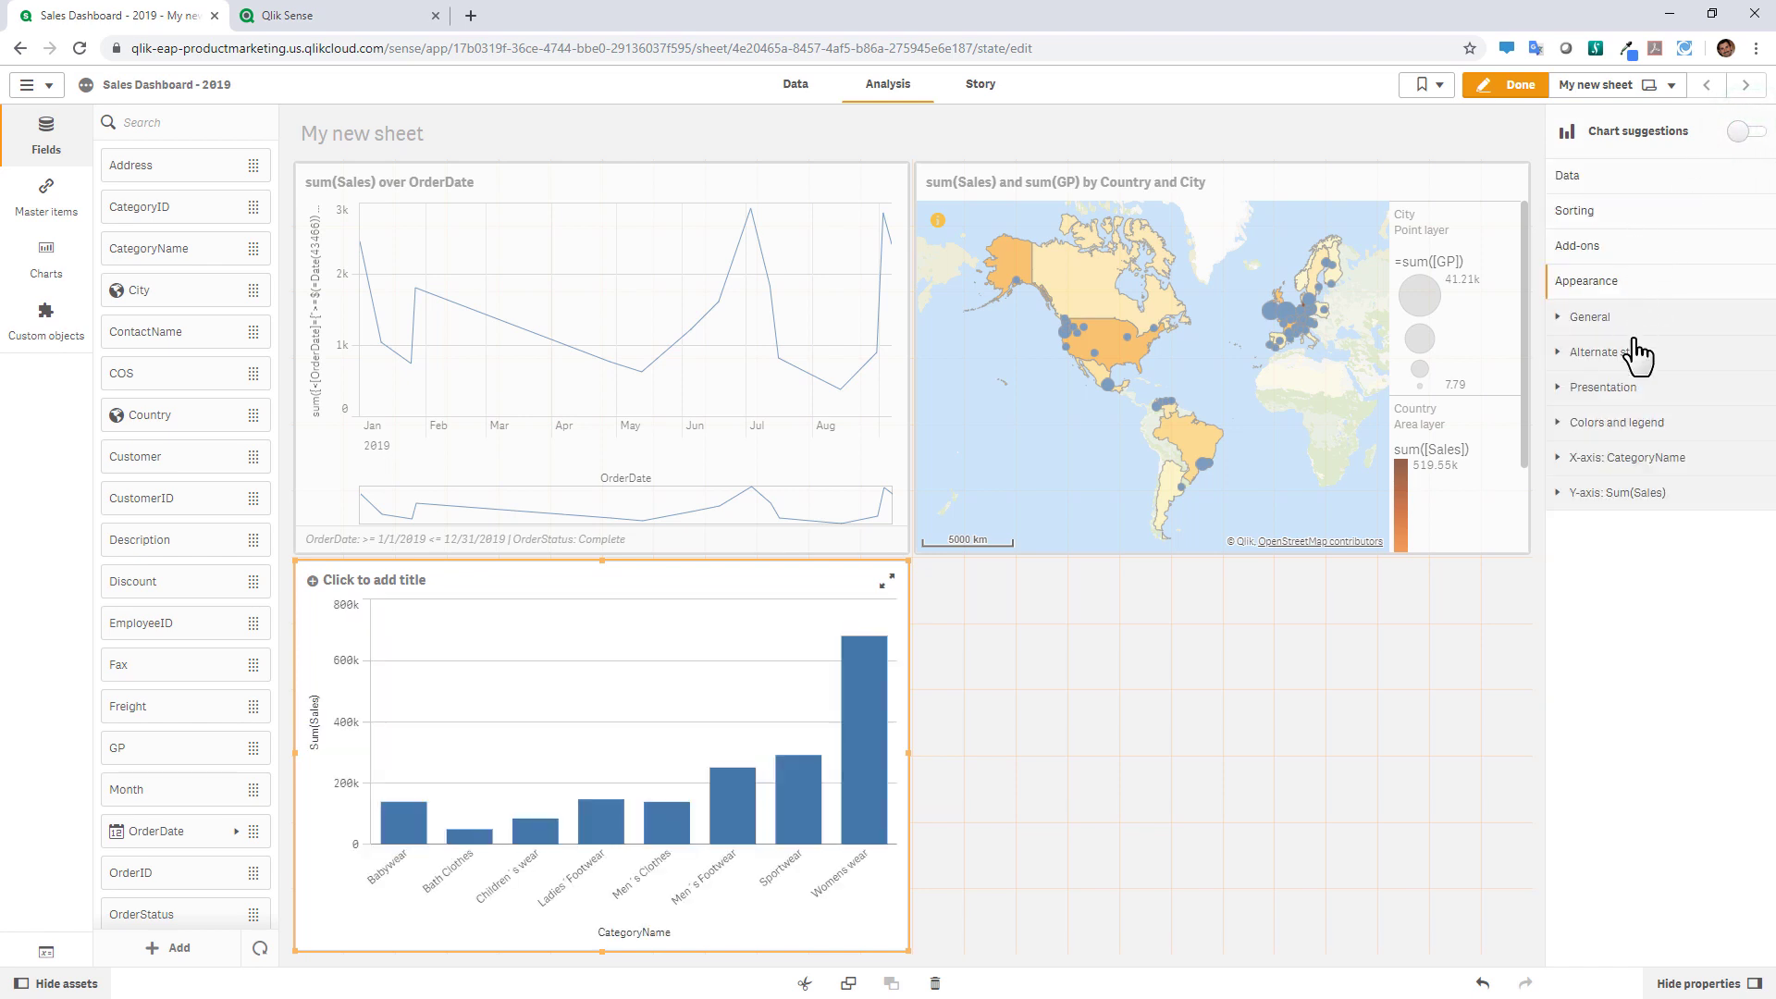
left_click(1638, 493)
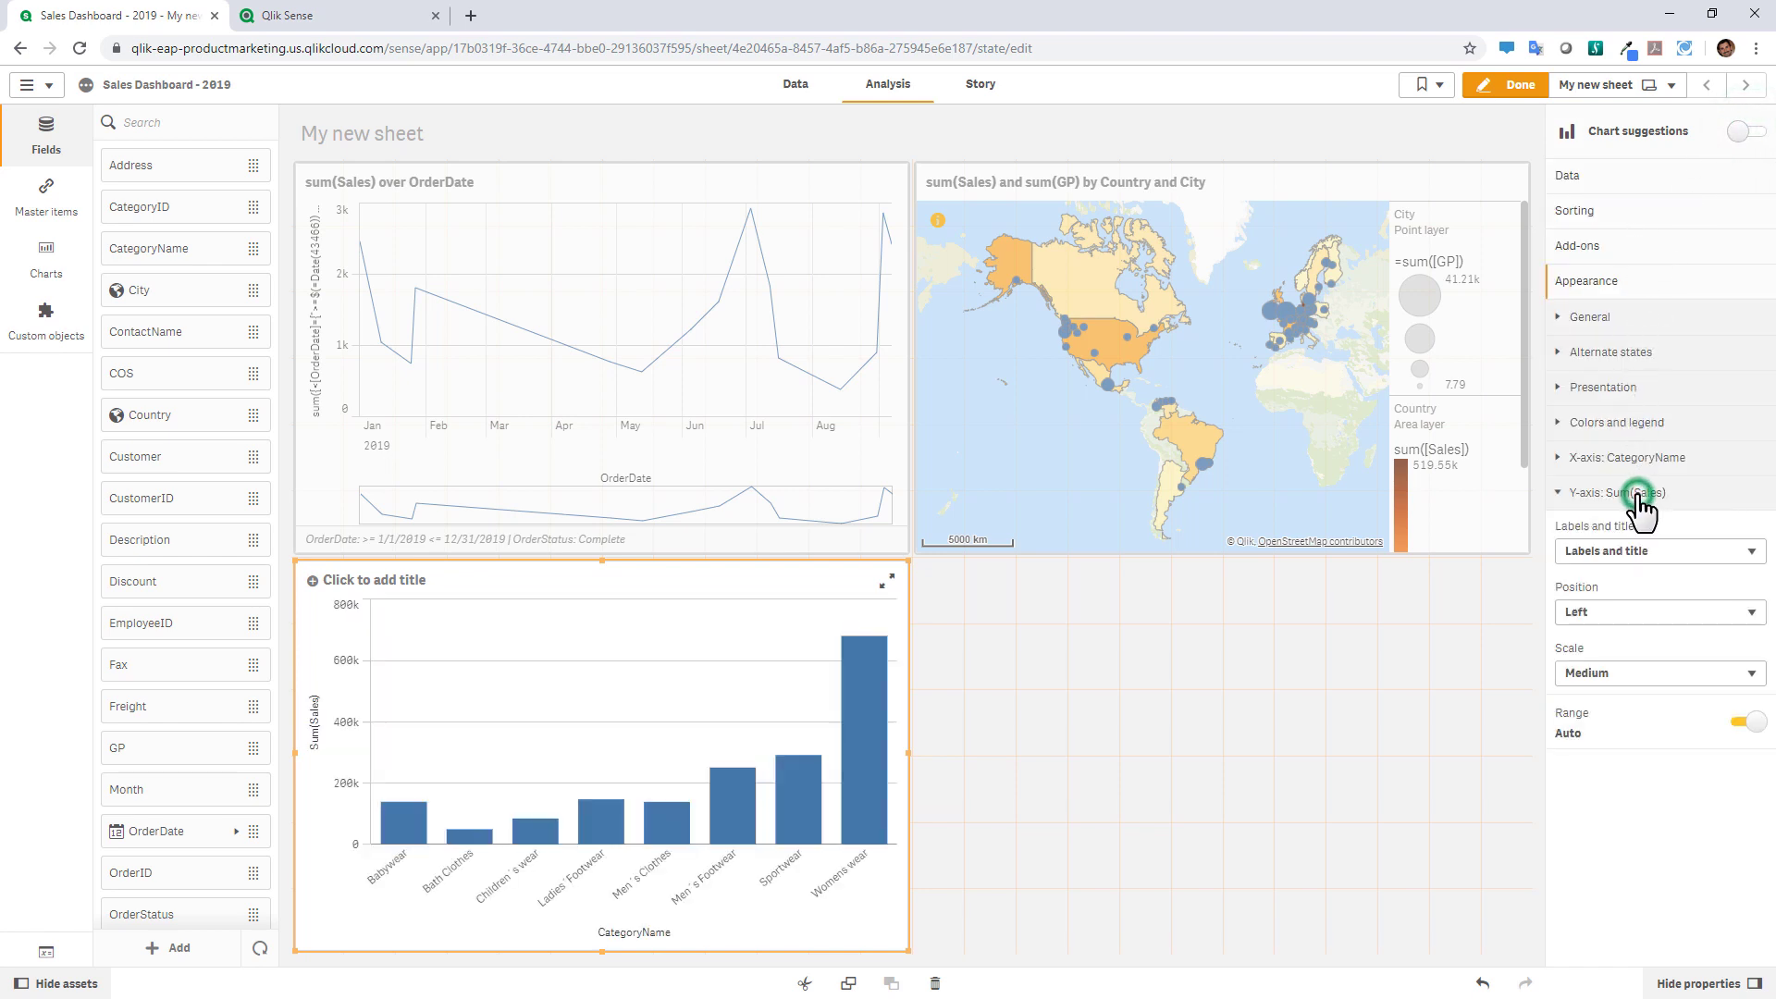
left_click(1639, 458)
left_click(1620, 388)
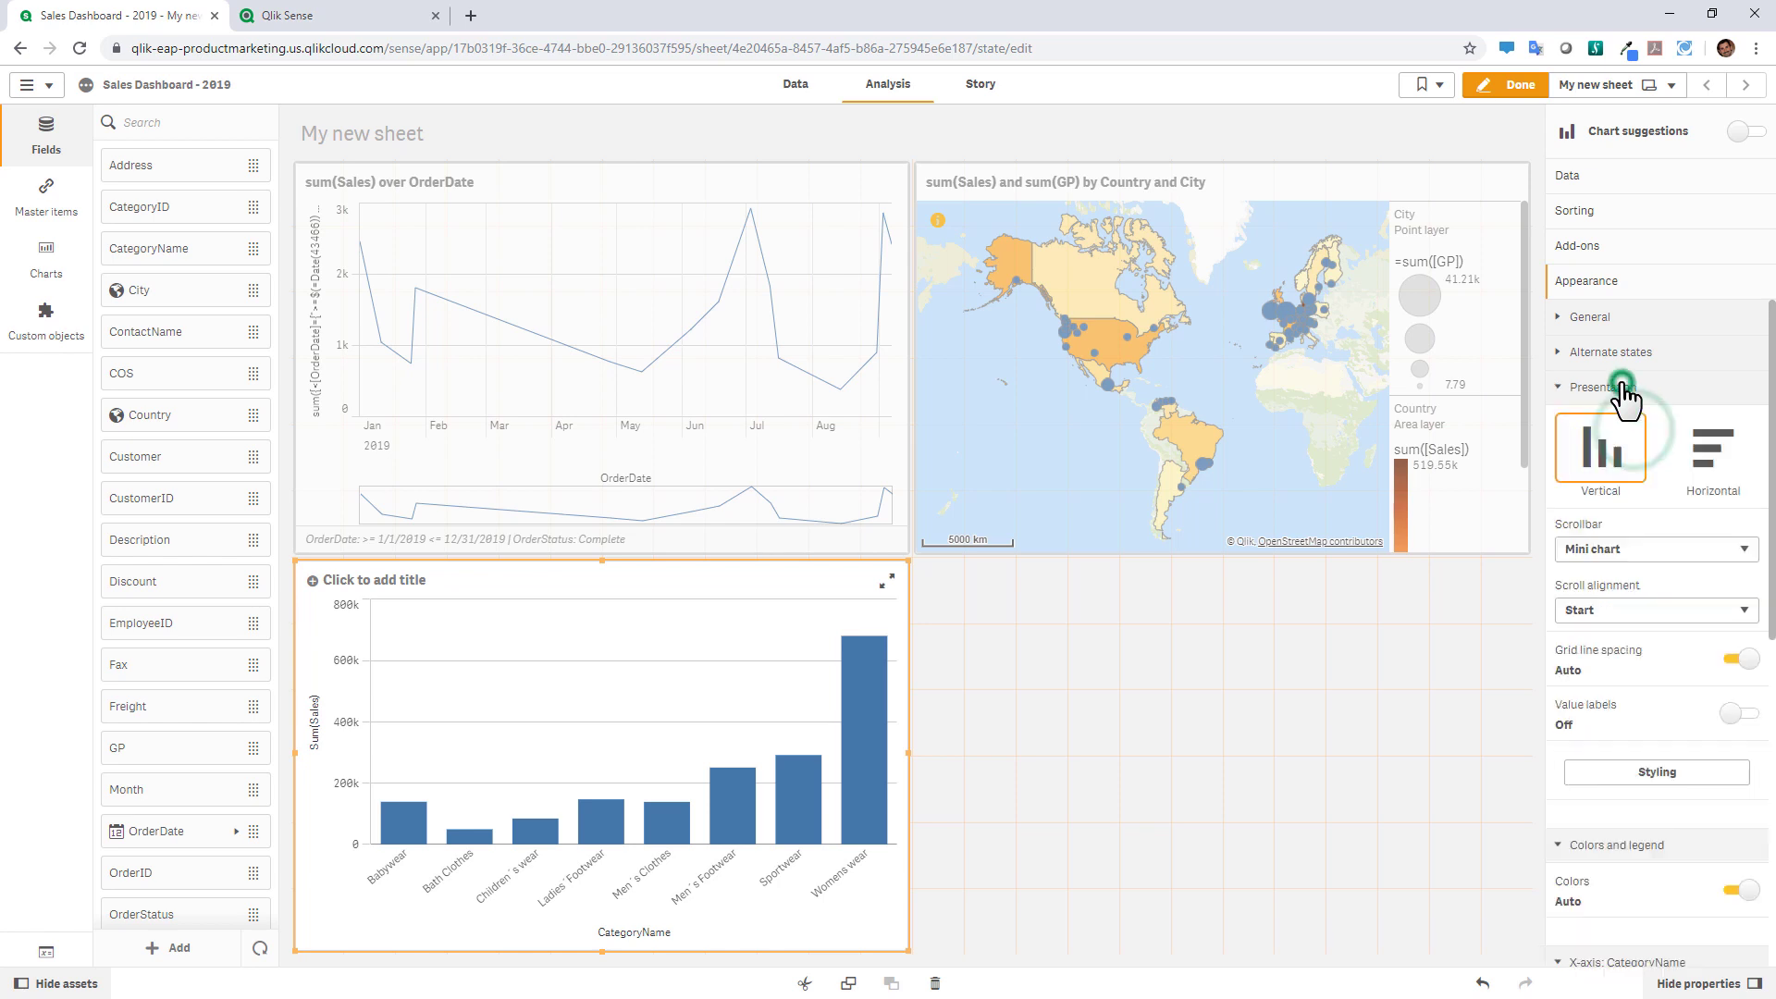
left_click(1701, 465)
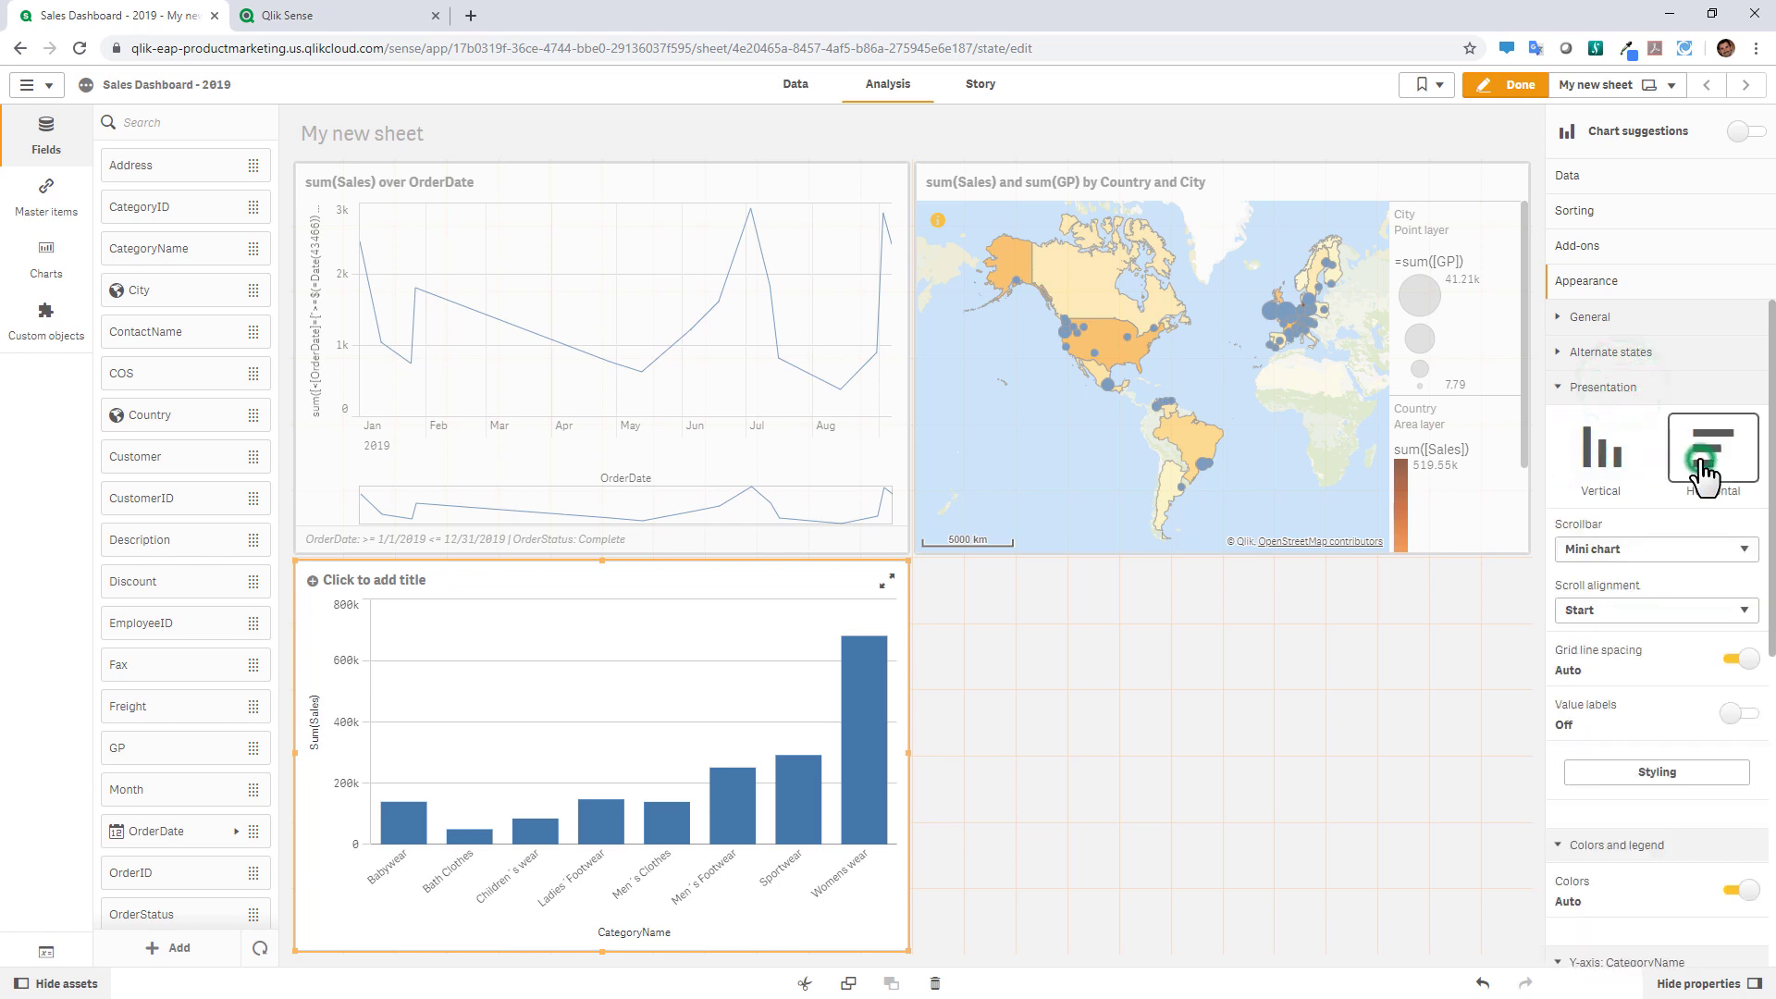
- Examine the bar chart's alternate states and general settings, plus the options of its CategoryName dimension and Sales measure
left_click(1616, 354)
left_click(1610, 317)
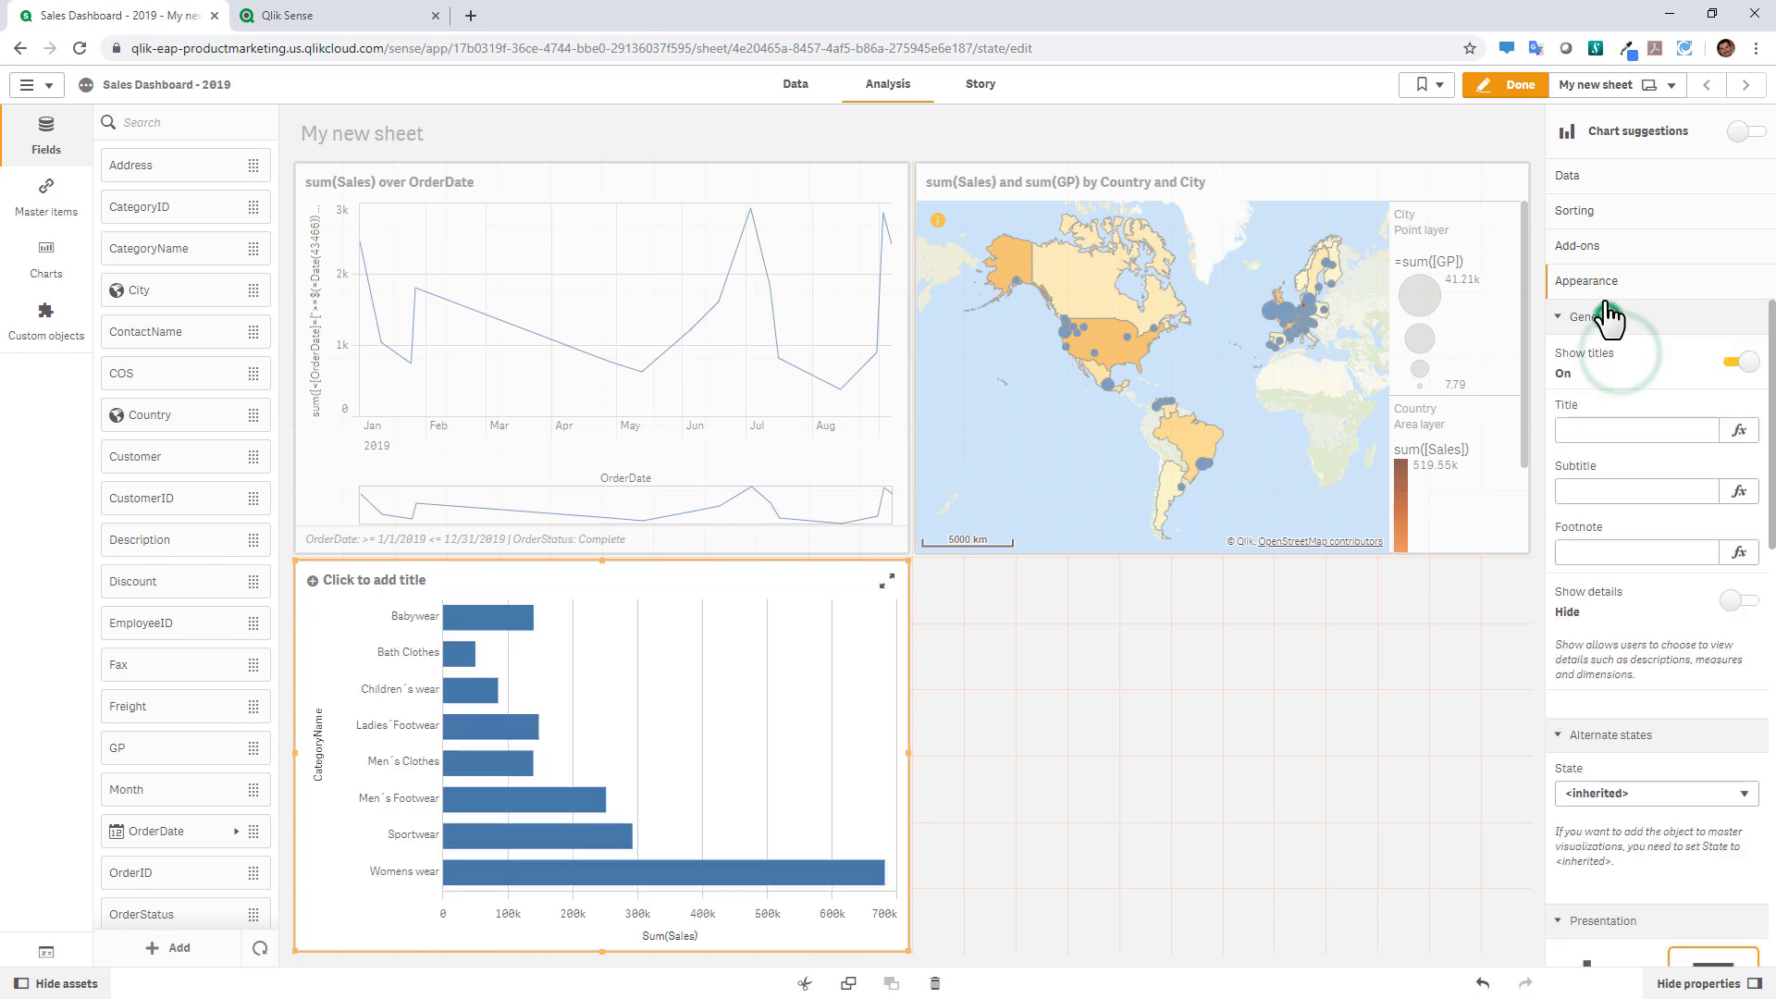
left_click(1583, 175)
left_click(1605, 260)
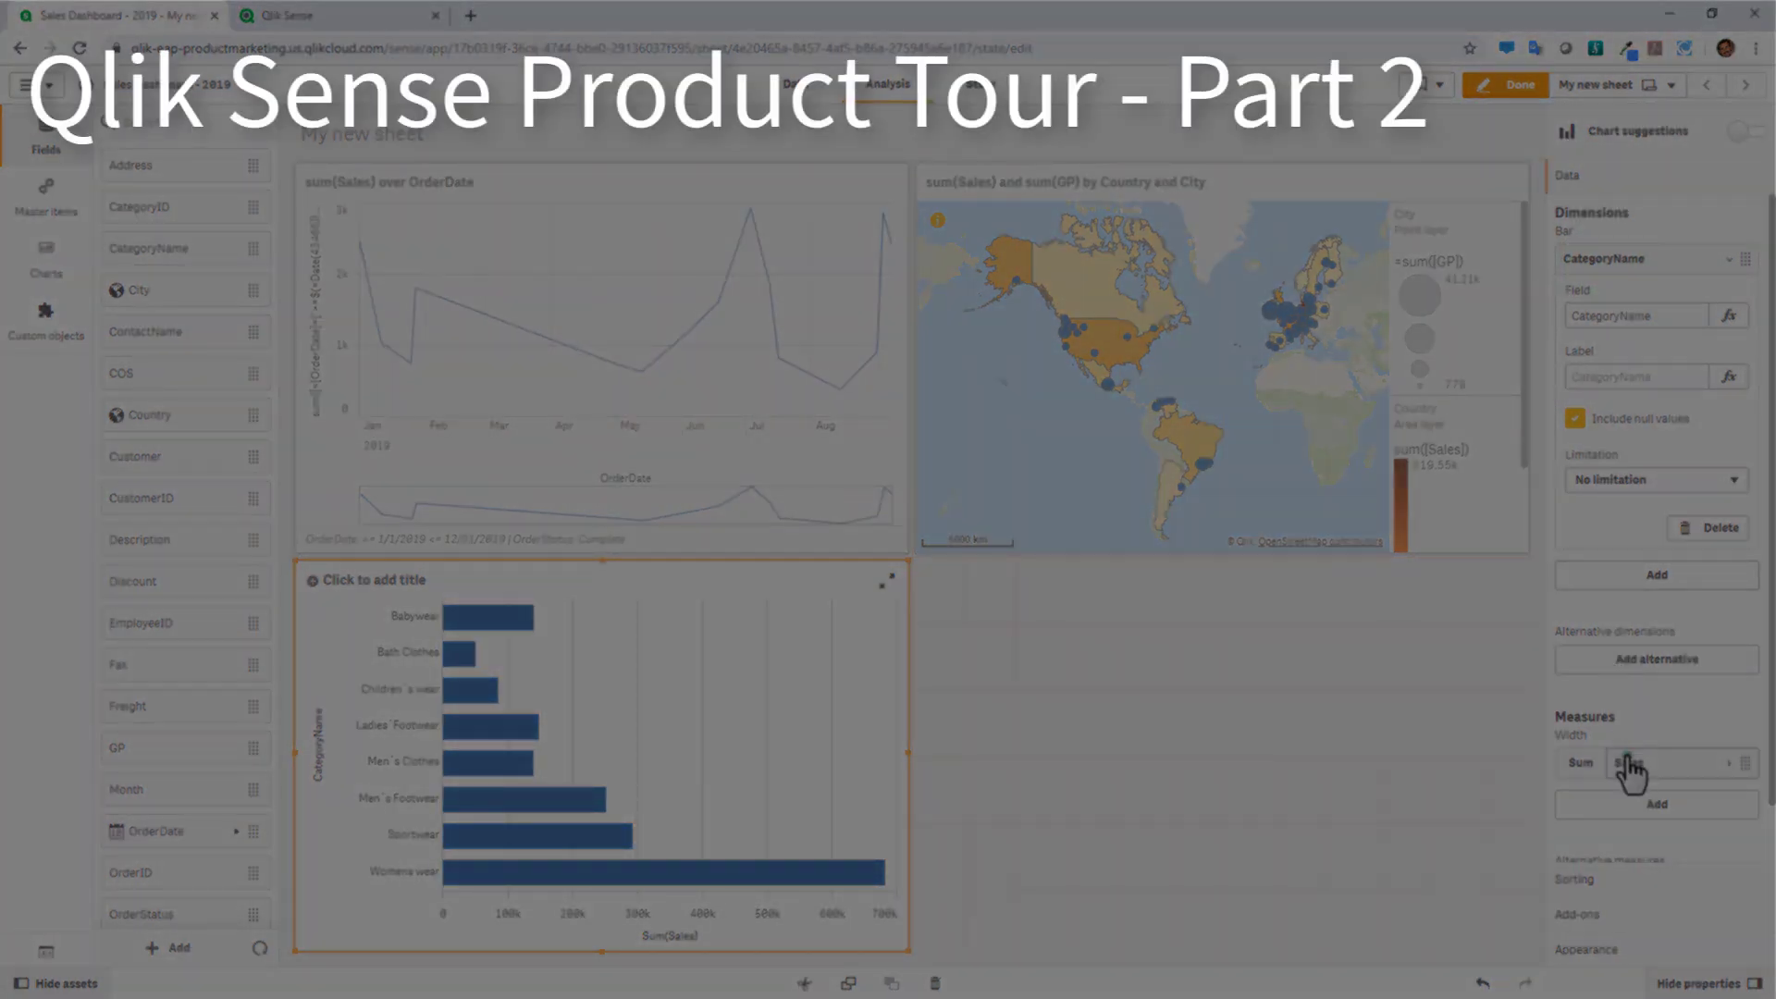
left_click(1623, 765)
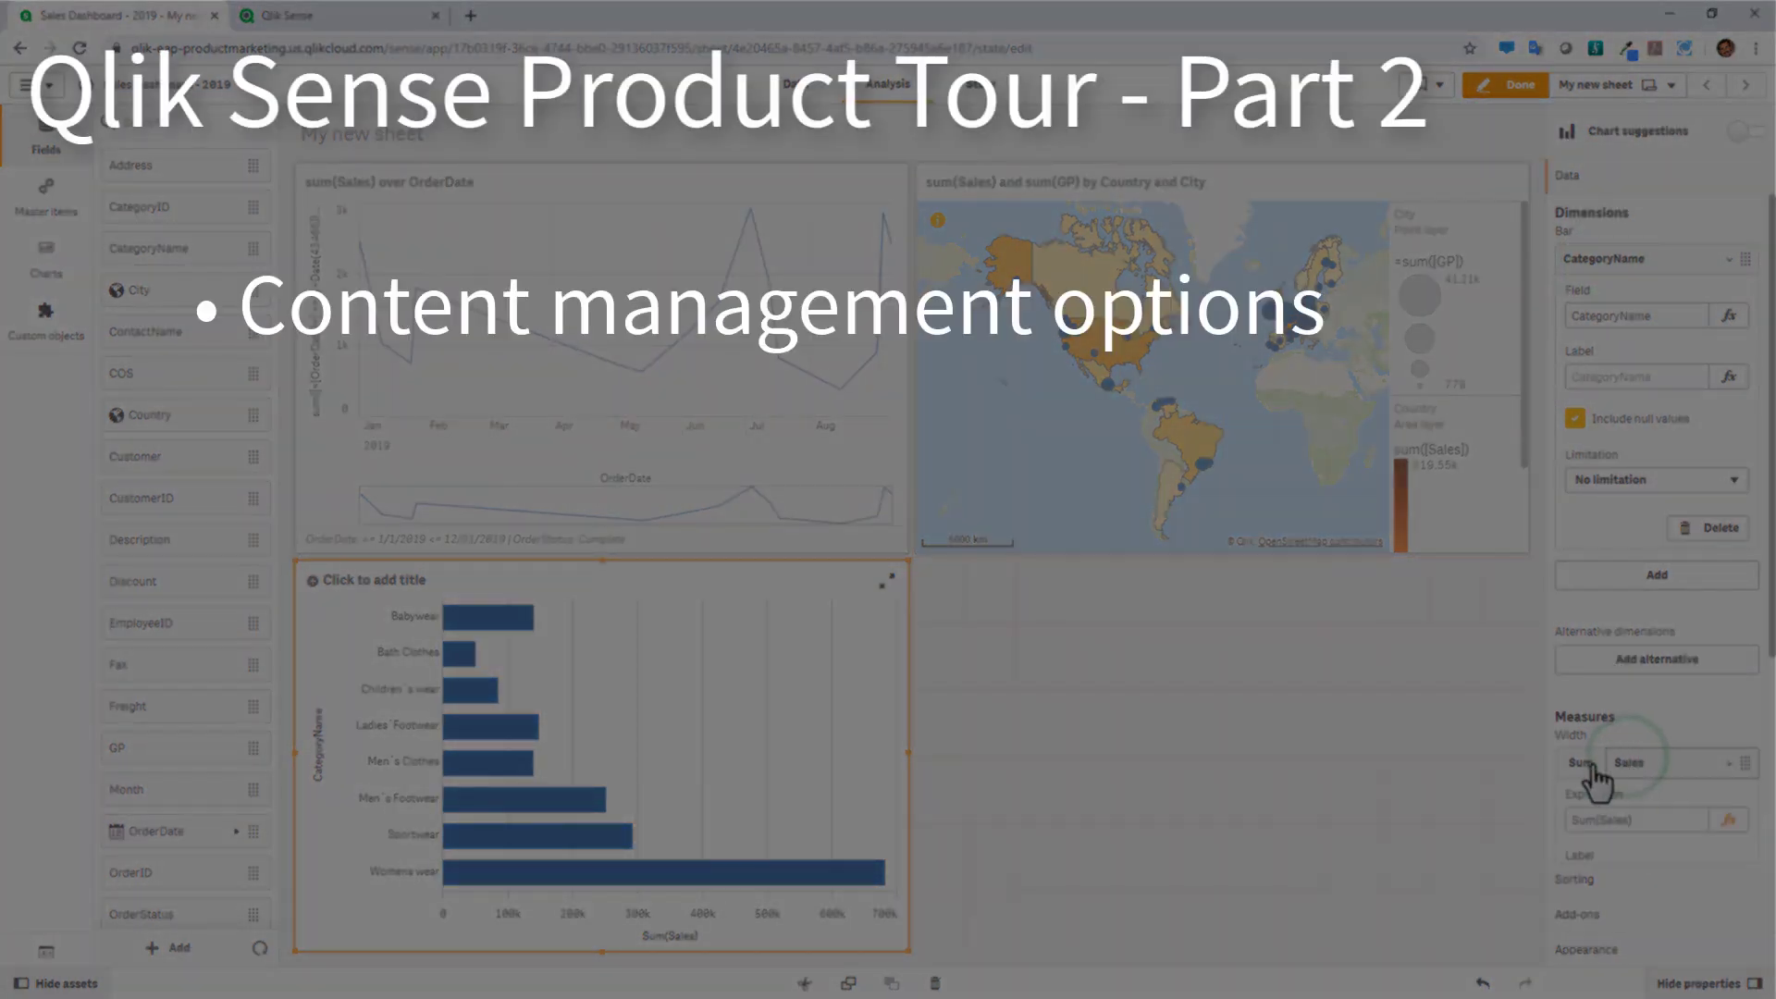